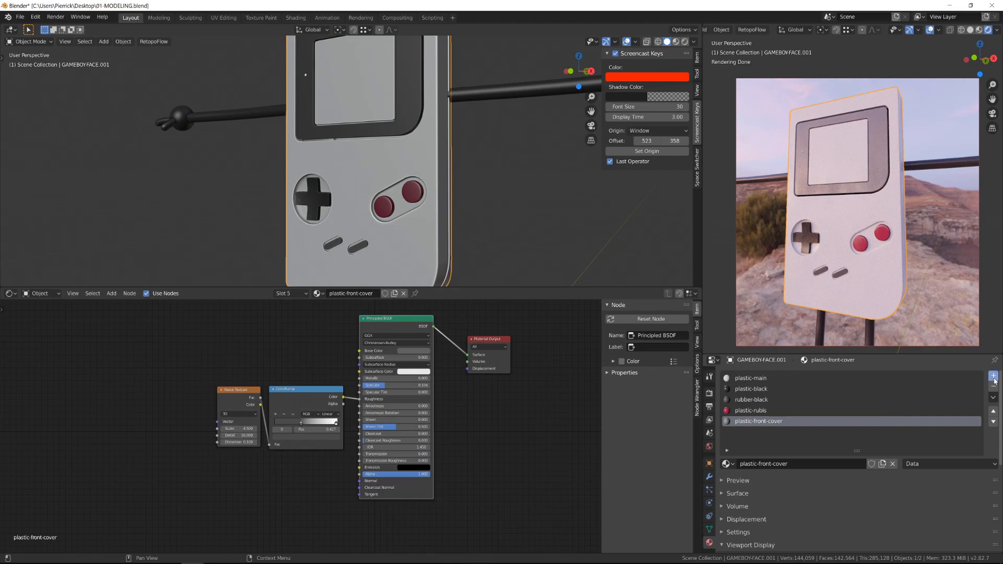
- Add a material slot to the Game Boy face with a new material named led
{"action": "left_click", "coordinate": [994, 377]}
{"action": "left_click", "coordinate": [784, 464]}
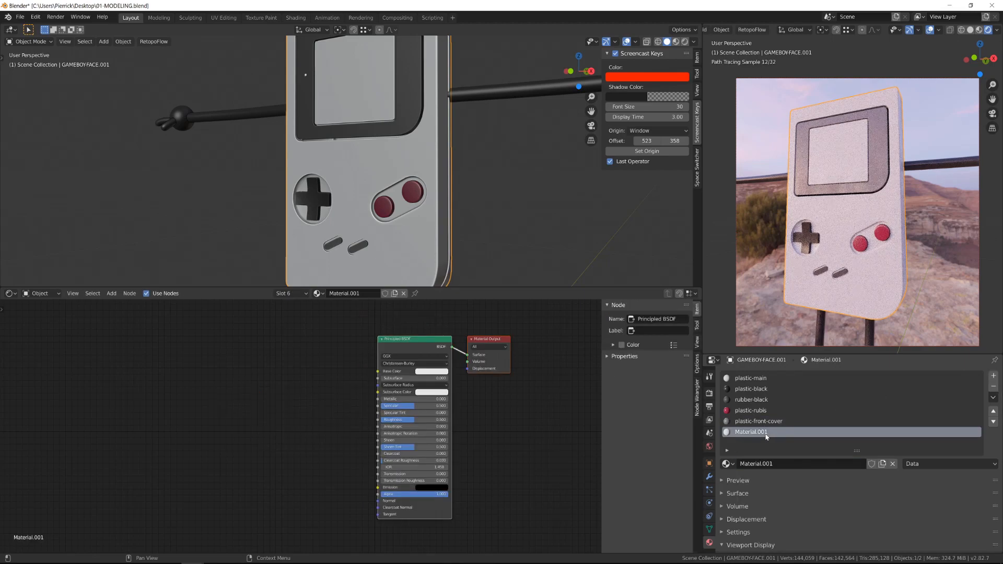
{"action": "double_click", "coordinate": [767, 433]}
{"action": "type", "text": "led"}
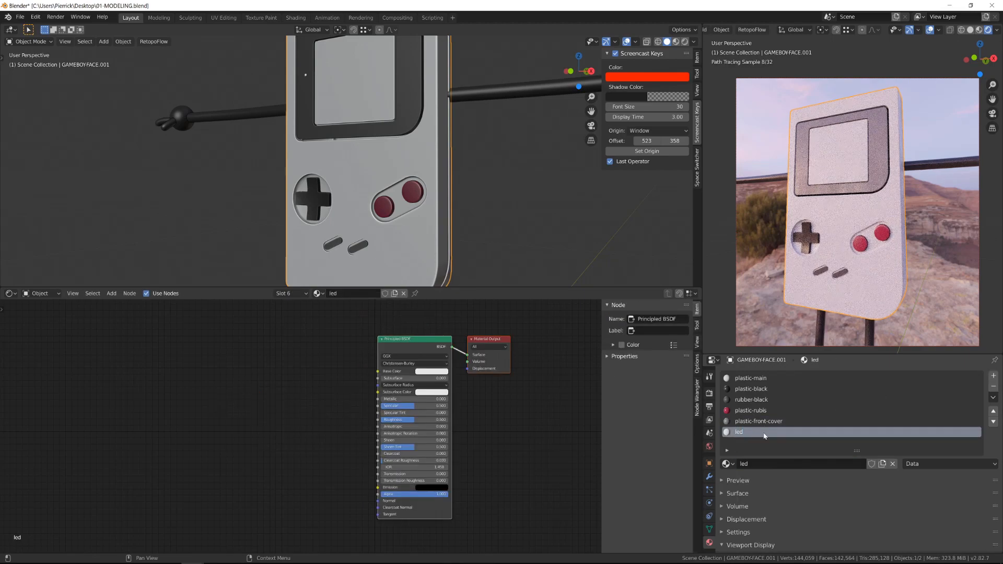
{"action": "key", "text": "Return"}
- Set the led material's viewport display color to orange, with hue 0.080, saturation 0.699 and value 1.000
{"action": "scroll", "coordinate": [855, 456], "scroll_direction": "down", "scroll_amount": 3}
{"action": "left_click", "coordinate": [885, 507]}
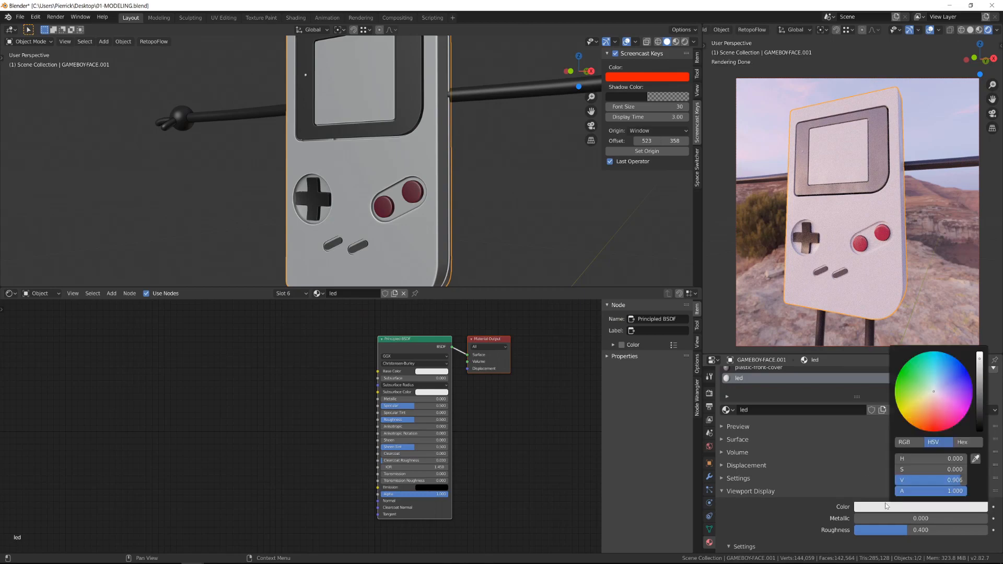
{"action": "left_click", "coordinate": [947, 433]}
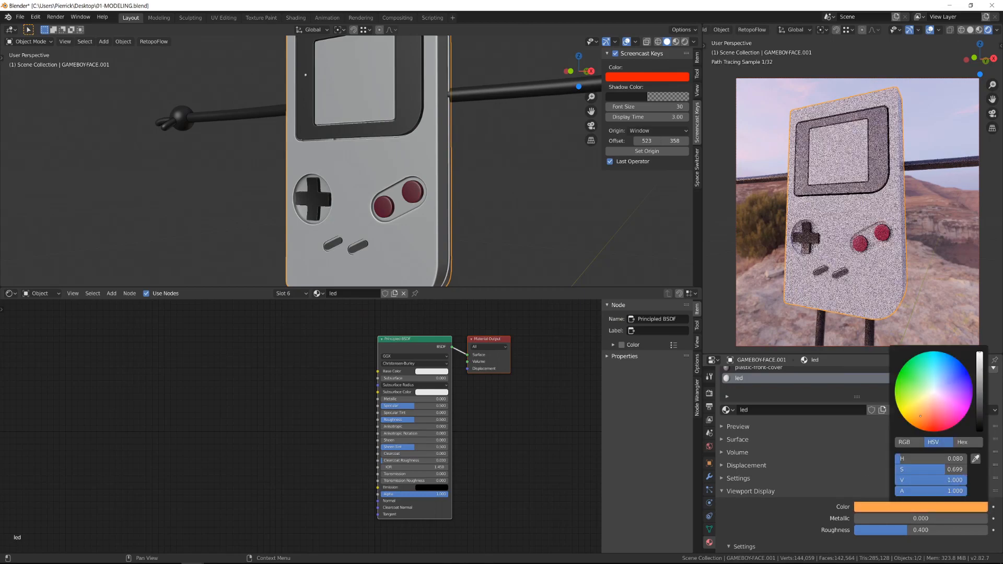
- Assign the led material to the small round LED mesh on the frame beside the screen
{"action": "key", "text": "Tab"}
{"action": "scroll", "coordinate": [336, 148], "scroll_direction": "up", "scroll_amount": 4}
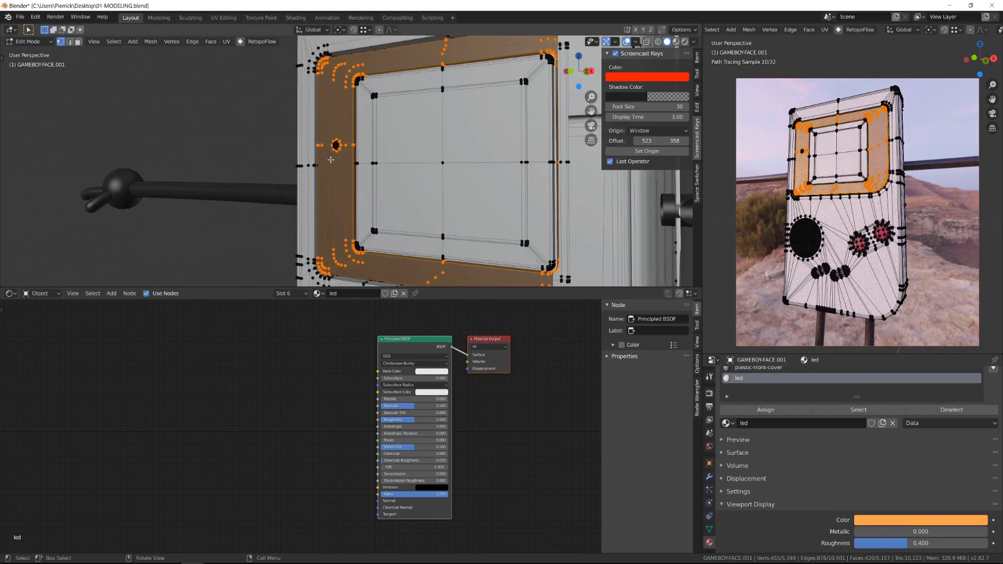
{"action": "key", "text": "l"}
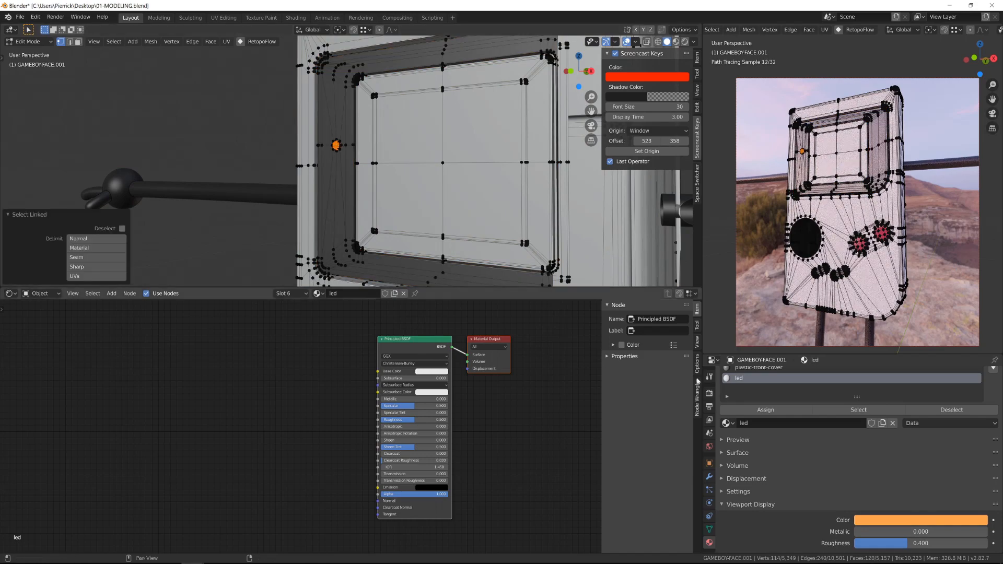
{"action": "left_click", "coordinate": [765, 411]}
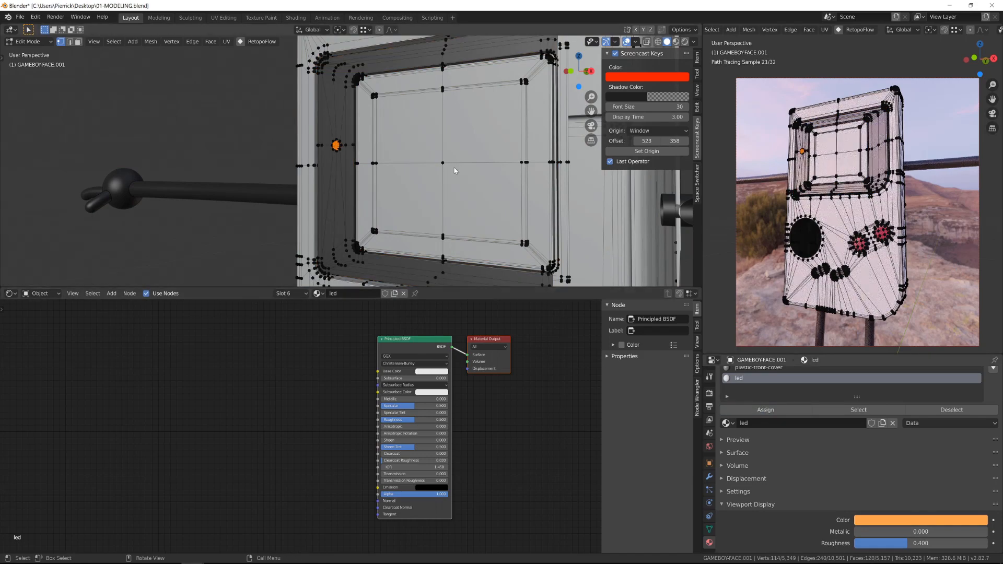
{"action": "key", "text": "Tab"}
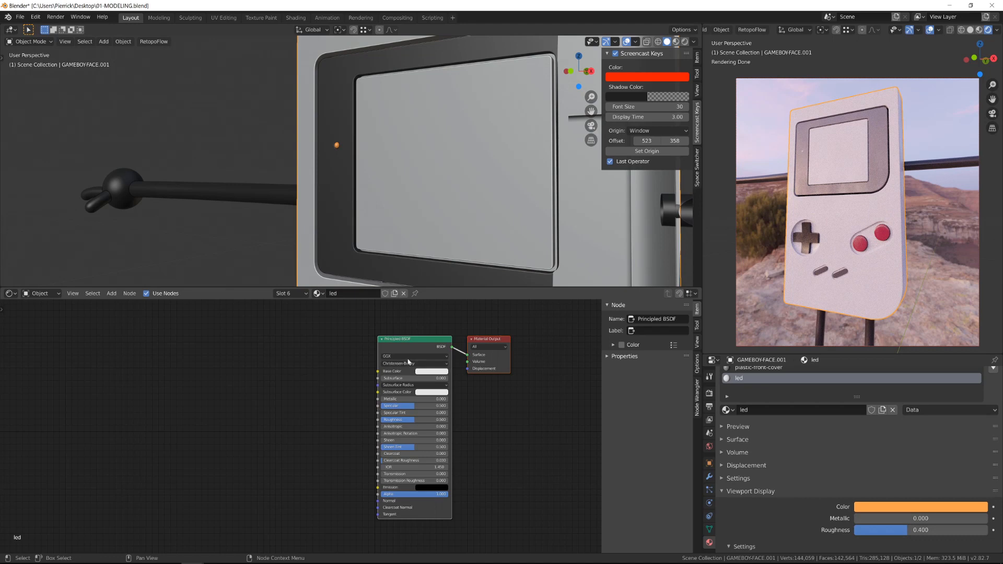
- Space the Principled BSDF and Material Output nodes apart and darken the shader's base color to near black
{"action": "key", "text": "g"}
{"action": "left_click", "coordinate": [284, 427]}
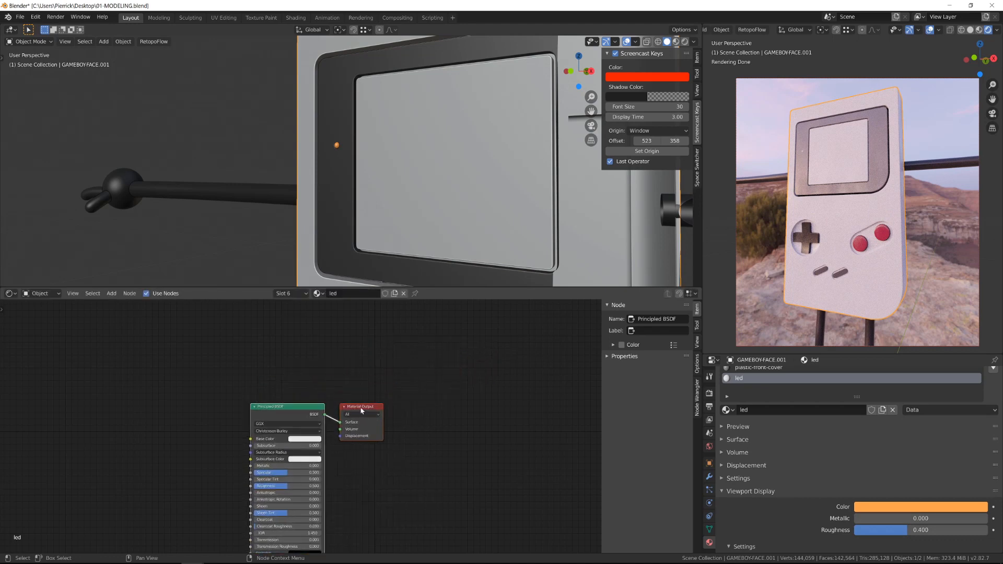
{"action": "left_click_drag", "start_coordinate": [362, 412], "coordinate": [453, 385]}
{"action": "left_click", "coordinate": [339, 441]}
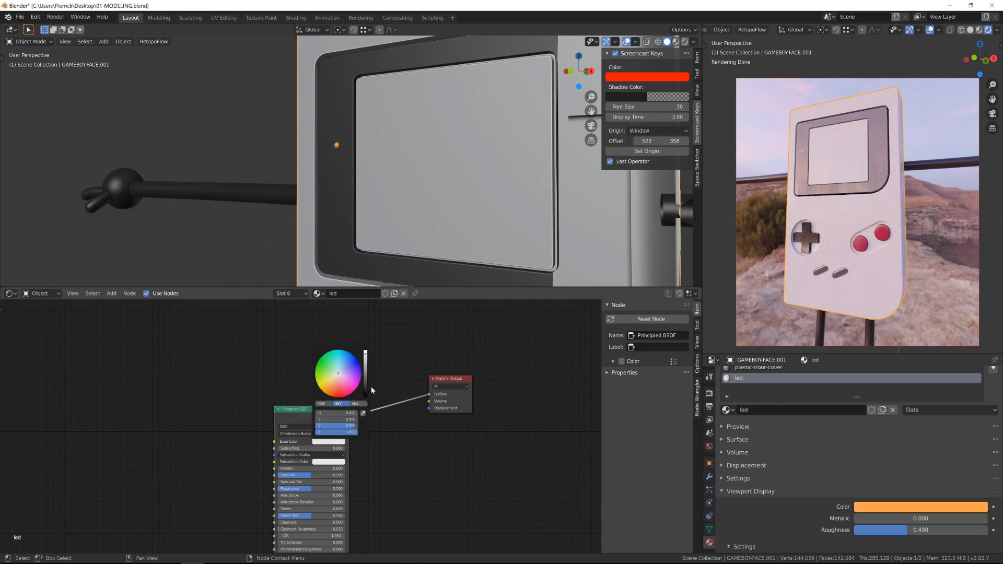
{"action": "left_click_drag", "start_coordinate": [365, 383], "coordinate": [365, 388]}
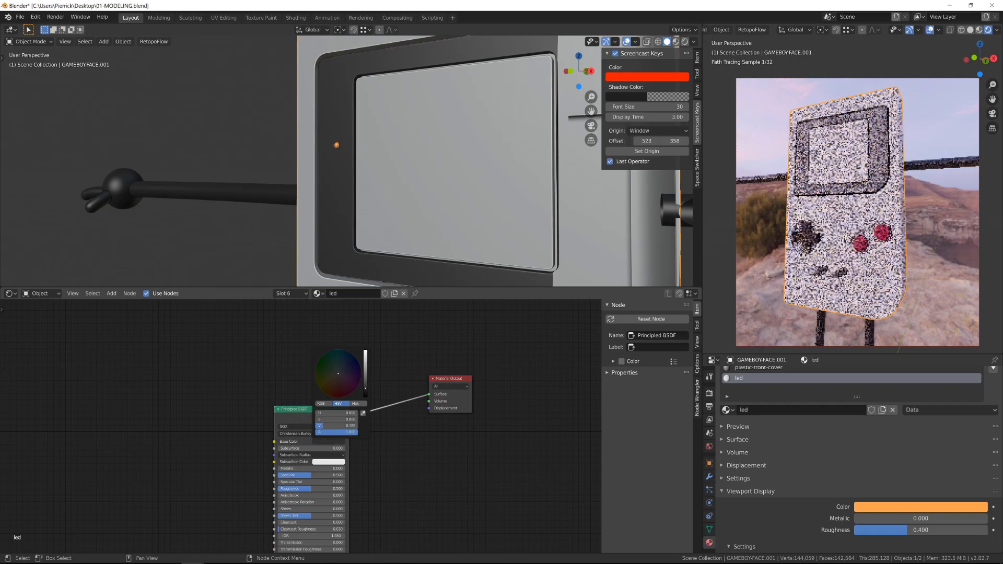
{"action": "left_click_drag", "start_coordinate": [289, 410], "coordinate": [238, 459]}
- Fine-tune the Principled BSDF's dark base color slightly and set its roughness to 0.02
{"action": "scroll", "coordinate": [783, 157], "scroll_direction": "up", "scroll_amount": 4}
{"action": "middle_click_drag", "start_coordinate": [776, 111], "coordinate": [844, 206], "text": "shift"}
{"action": "scroll", "coordinate": [844, 206], "scroll_direction": "up", "scroll_amount": 1}
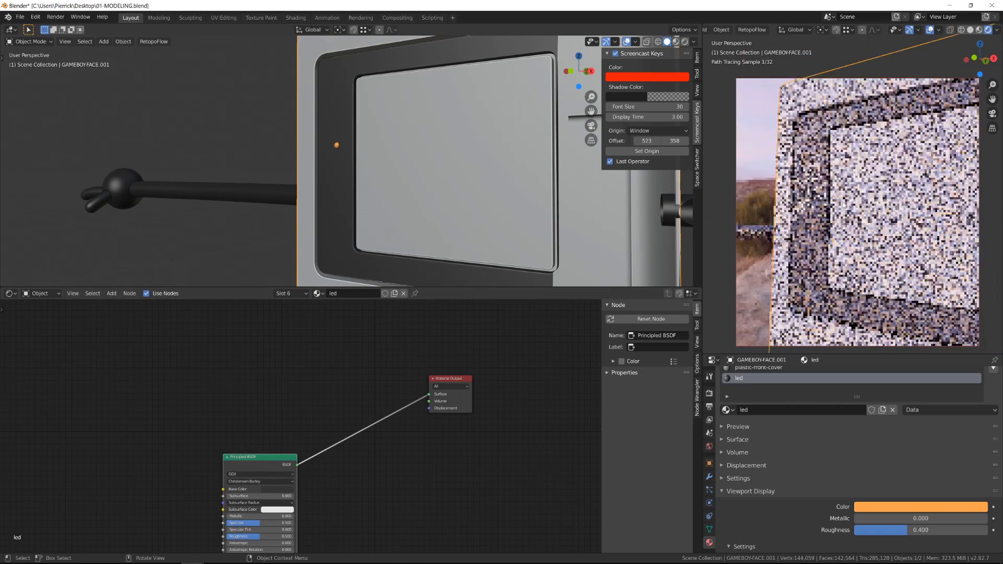
{"action": "scroll", "coordinate": [843, 205], "scroll_direction": "up", "scroll_amount": 2}
{"action": "scroll", "coordinate": [379, 432], "scroll_direction": "up", "scroll_amount": 3}
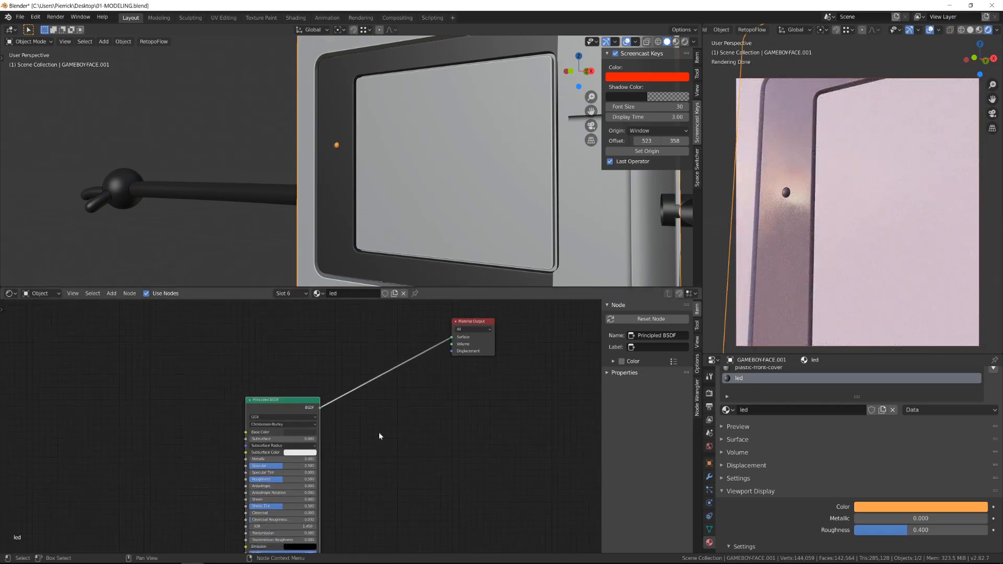
{"action": "left_click", "coordinate": [282, 434]}
{"action": "left_click_drag", "start_coordinate": [342, 370], "coordinate": [342, 365]}
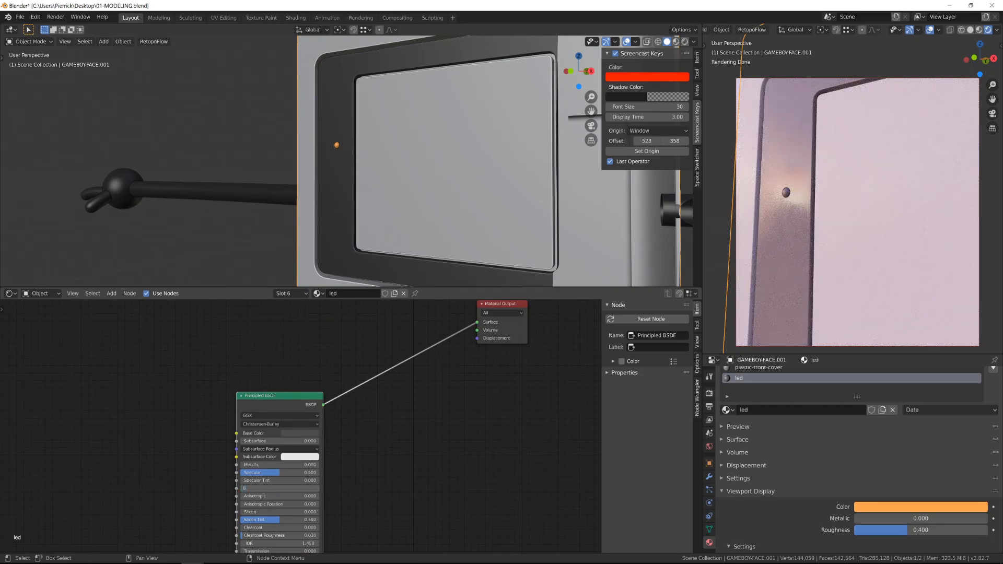
{"action": "type", "text": "0.02"}
{"action": "key", "text": "Return"}
{"action": "scroll", "coordinate": [328, 436], "scroll_direction": "down", "scroll_amount": 1}
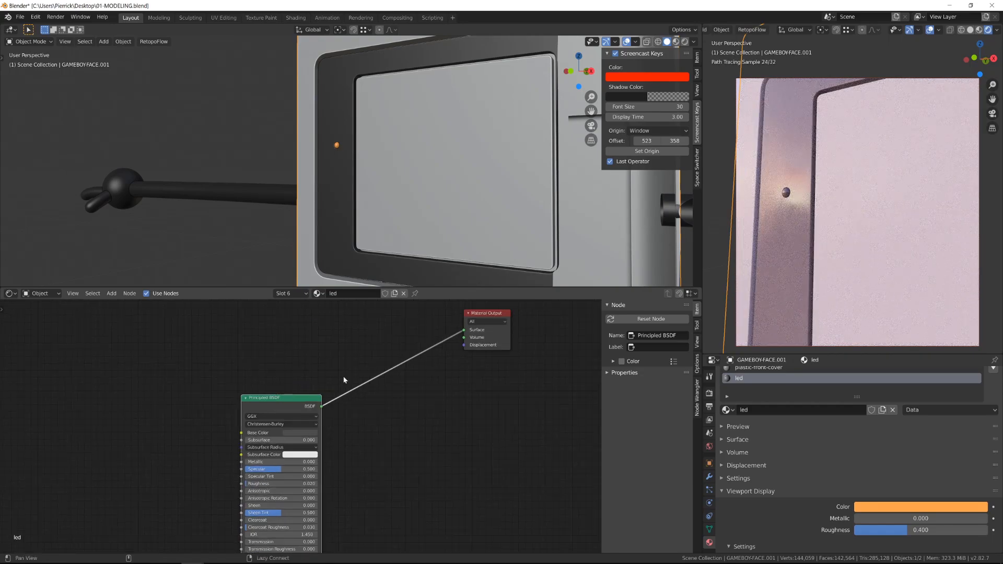
- Add an Emission shader node above the Principled BSDF in the led material
{"action": "left_click_drag", "start_coordinate": [342, 378], "coordinate": [369, 441], "text": "alt"}
{"action": "key", "text": "shift+a"}
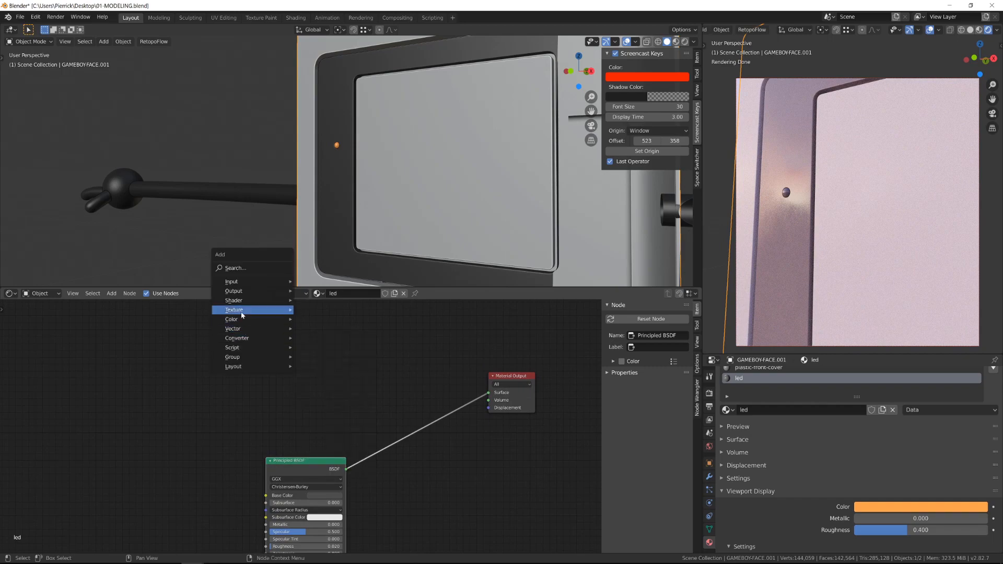
{"action": "mouse_move", "coordinate": [243, 306]}
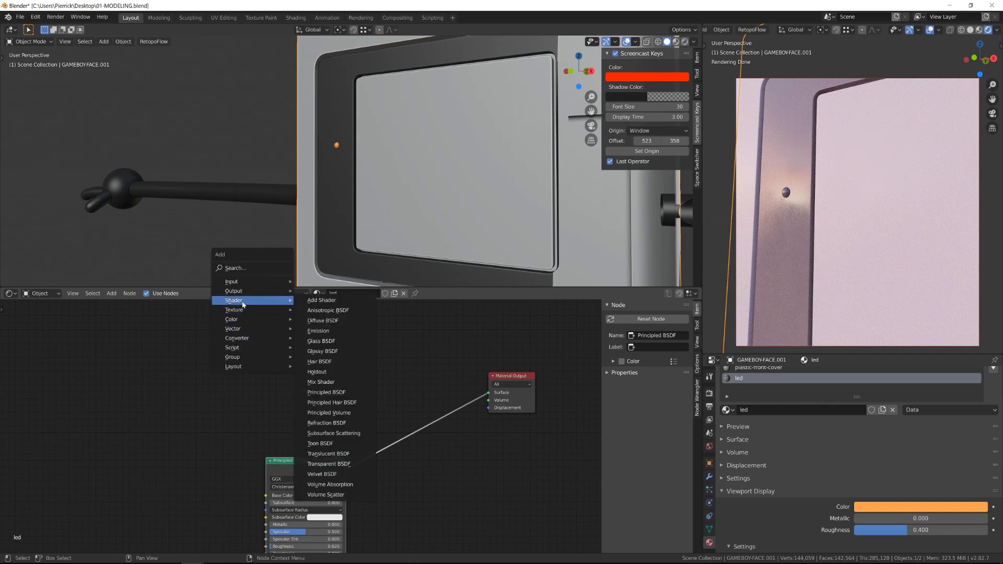
{"action": "left_click", "coordinate": [331, 331]}
{"action": "left_click", "coordinate": [290, 400]}
- Insert an Add Shader node between the Principled BSDF and Material Output, and connect the Emission node to its free input
{"action": "key", "text": "shift+a"}
{"action": "mouse_move", "coordinate": [452, 384]}
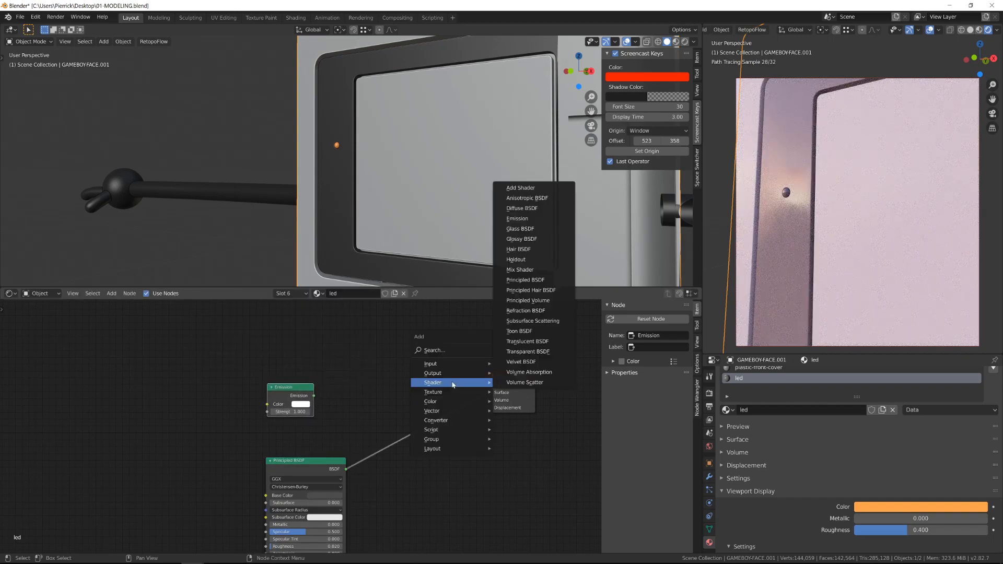
{"action": "left_click", "coordinate": [537, 188]}
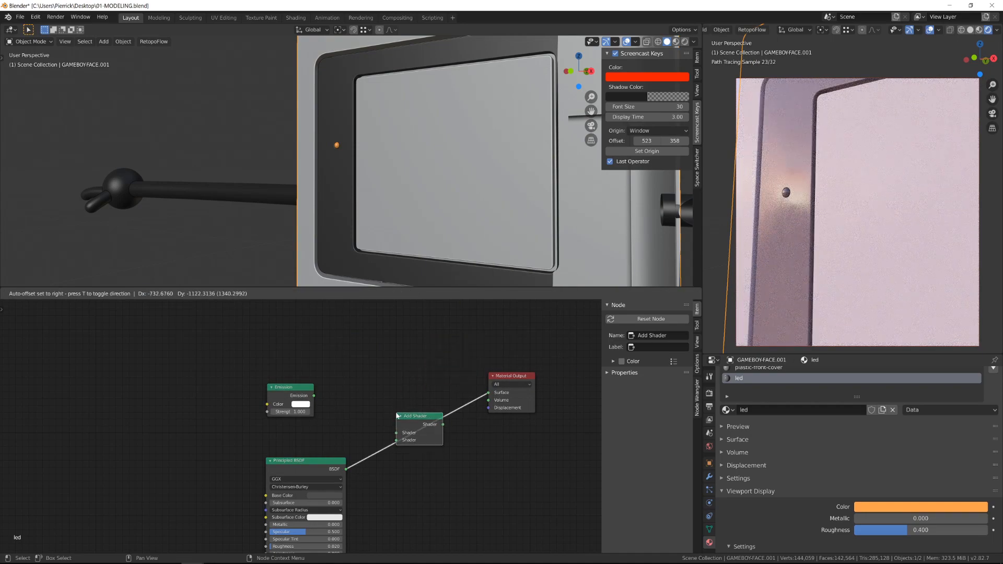
{"action": "left_click", "coordinate": [395, 414]}
{"action": "left_click_drag", "start_coordinate": [315, 397], "coordinate": [344, 418]}
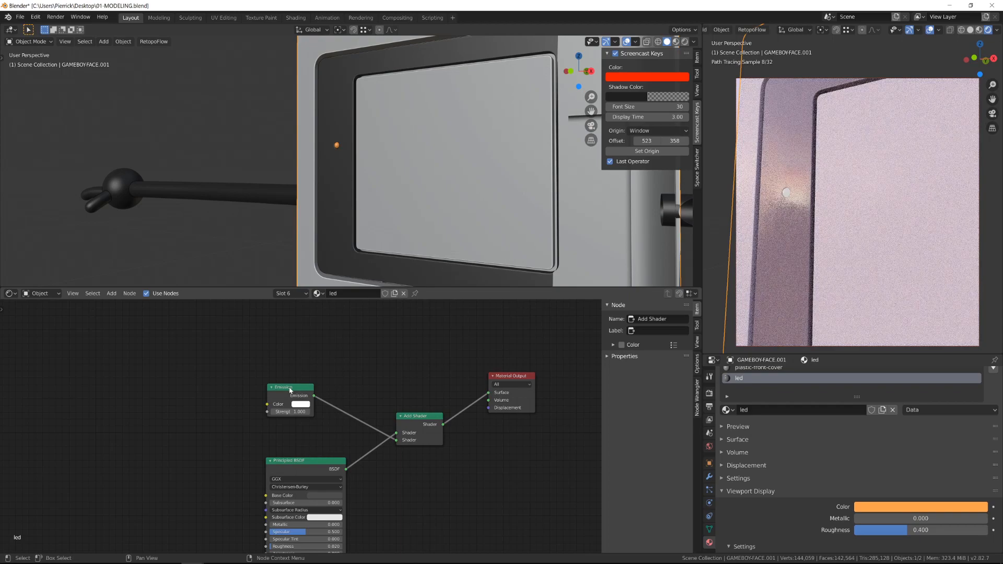
{"action": "left_click_drag", "start_coordinate": [293, 399], "coordinate": [310, 410]}
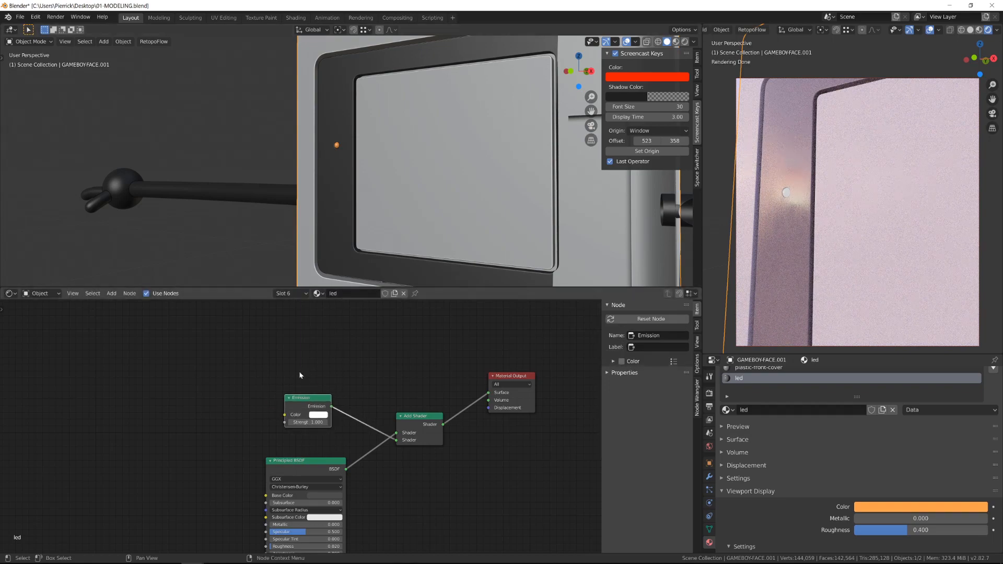
- Try a much higher strength on the Emission node, then set the strength back to 1
{"action": "left_click_drag", "start_coordinate": [300, 422], "coordinate": [324, 422]}
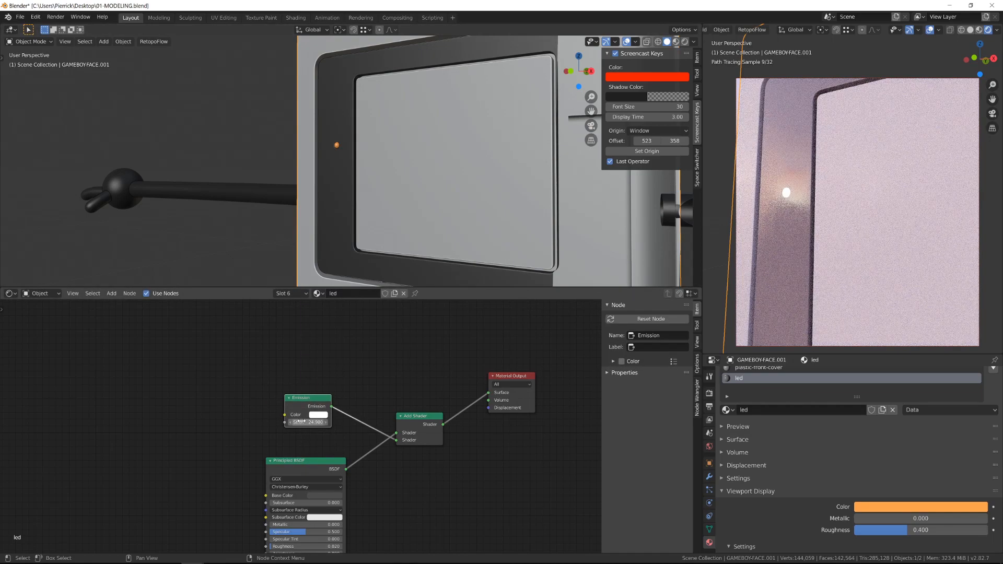
{"action": "left_click", "coordinate": [299, 422]}
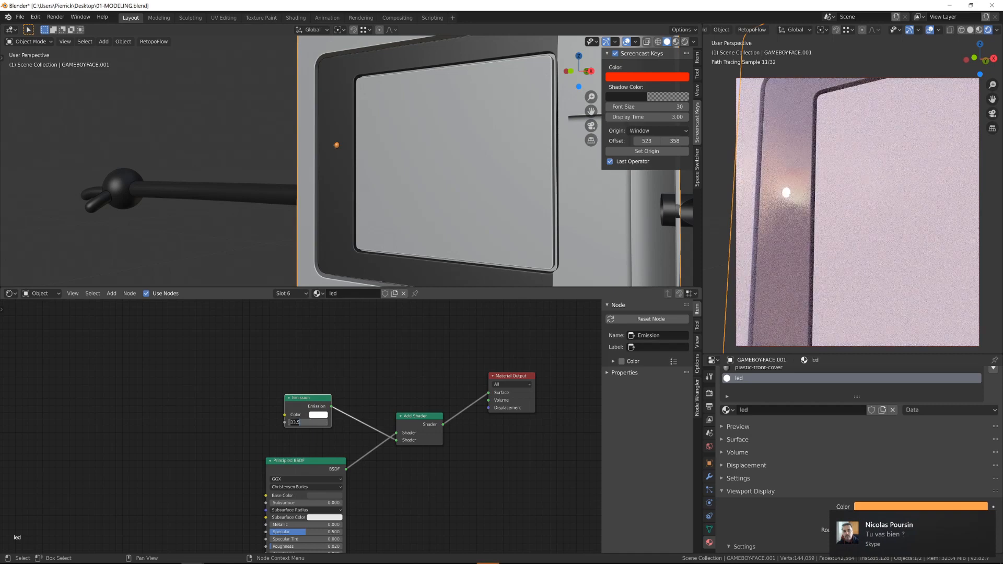
{"action": "type", "text": "1"}
{"action": "key", "text": "Return"}
- Add a Layer Weight input node ahead of the Emission node and preview its Facing and Fresnel outputs
{"action": "middle_click_drag", "start_coordinate": [182, 393], "coordinate": [252, 390]}
{"action": "key", "text": "shift+a"}
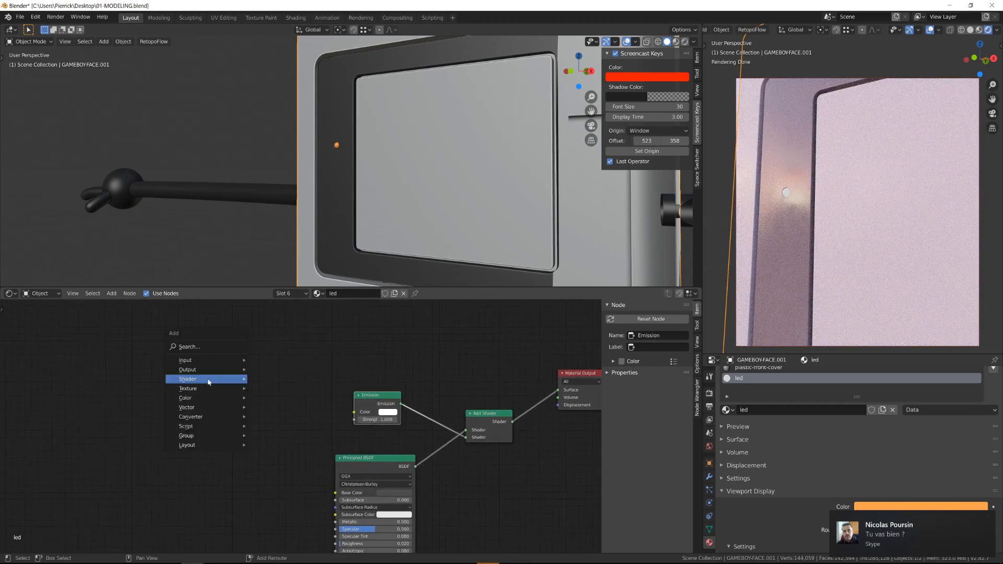
{"action": "key", "text": "Escape"}
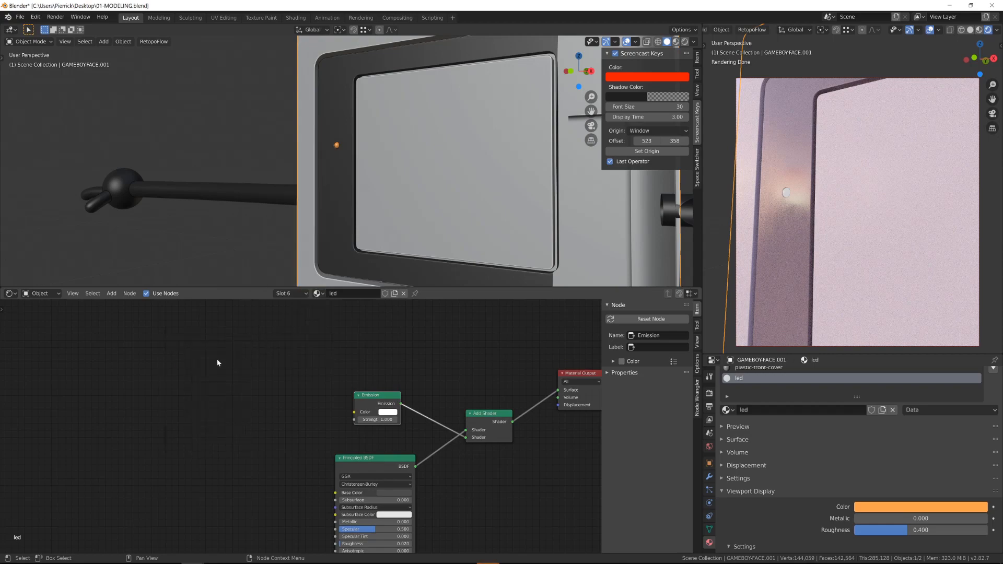
{"action": "mouse_move", "coordinate": [206, 346]}
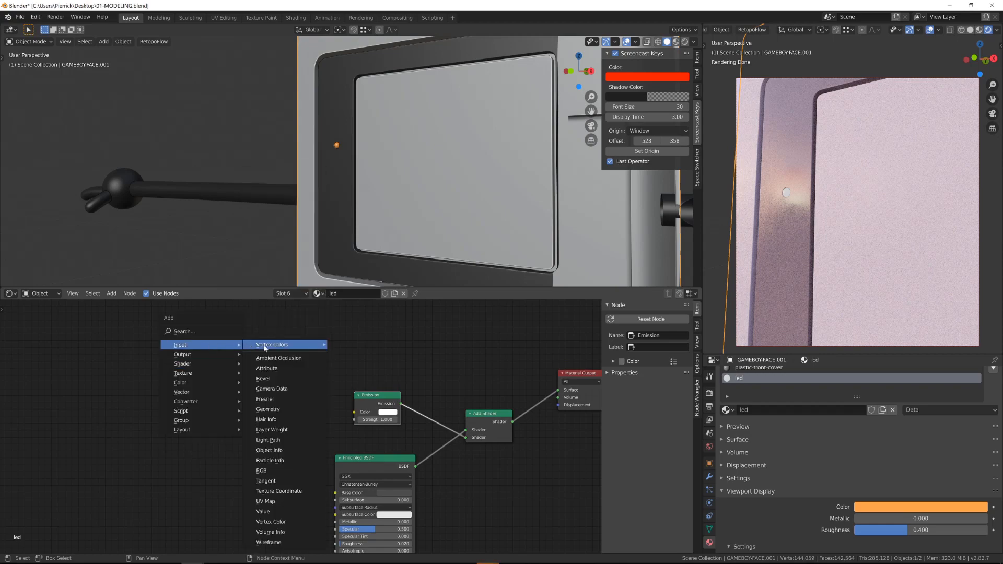
{"action": "left_click", "coordinate": [304, 431]}
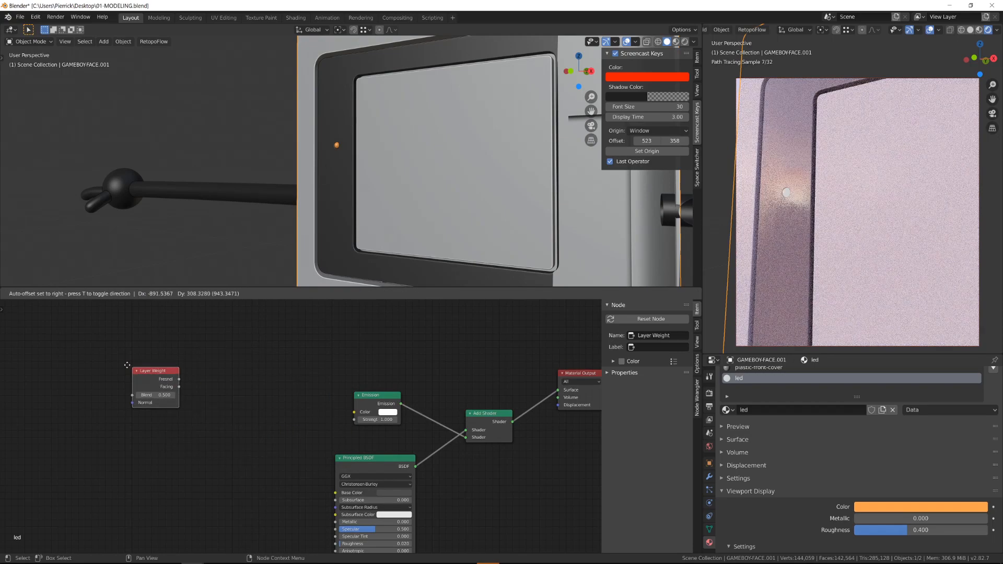
{"action": "left_click", "coordinate": [107, 358]}
{"action": "left_click", "coordinate": [135, 386], "text": "ctrl+shift"}
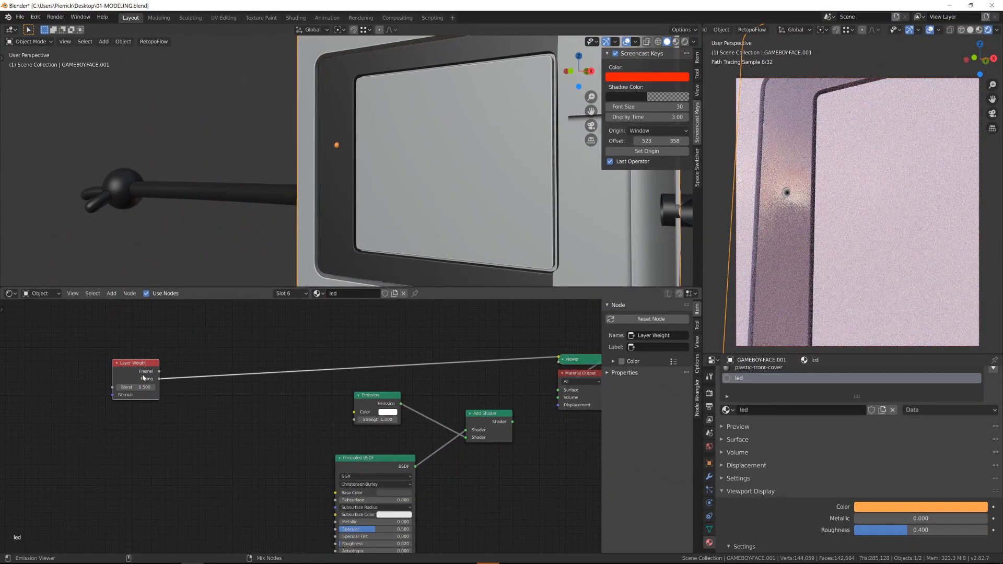
{"action": "left_click", "coordinate": [140, 376], "text": "ctrl+shift"}
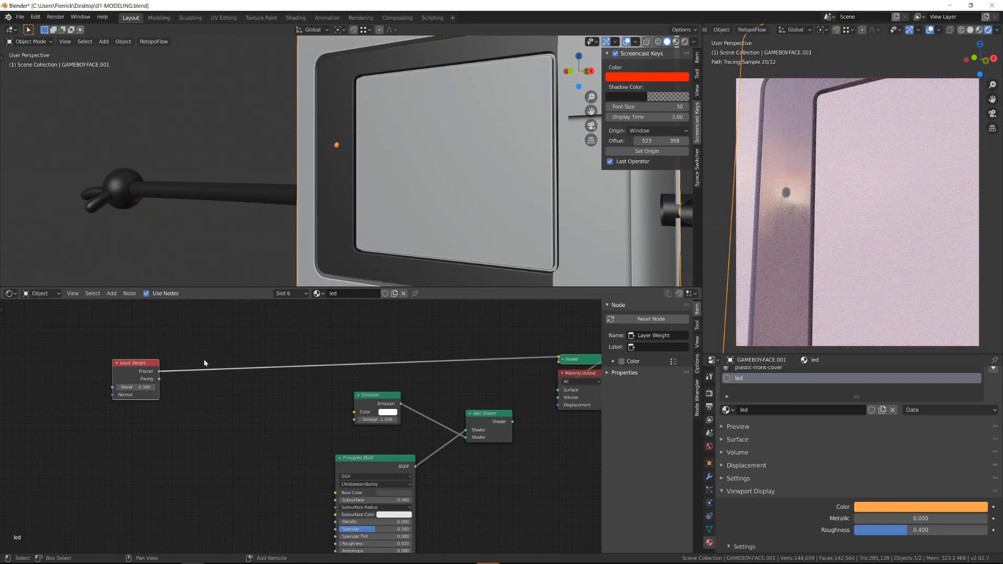
- Insert a ColorRamp node after the Layer Weight node and connect its Color output to the Emission color
{"action": "key", "text": "shift+a"}
{"action": "mouse_move", "coordinate": [208, 418]}
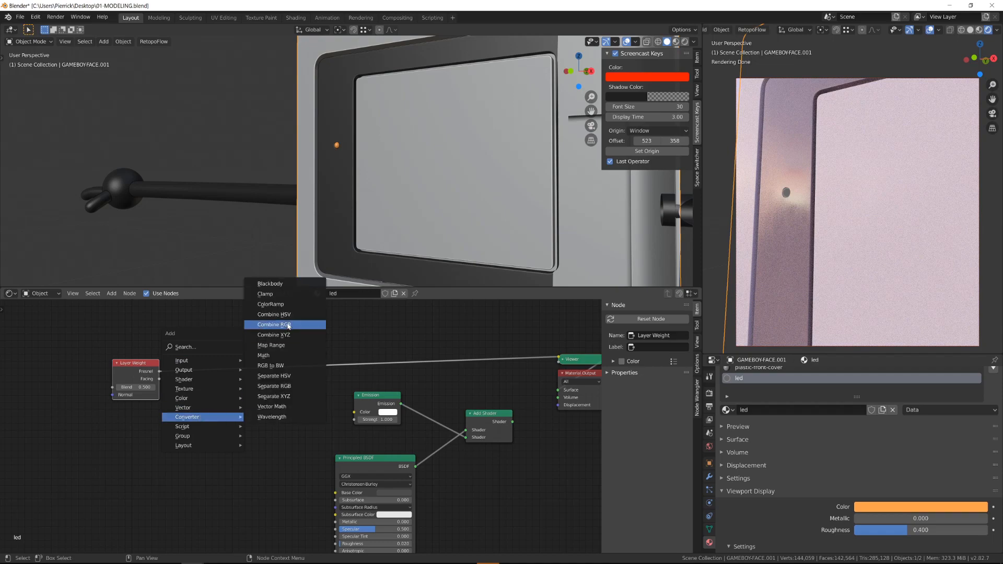
{"action": "left_click", "coordinate": [277, 304]}
{"action": "left_click", "coordinate": [197, 336]}
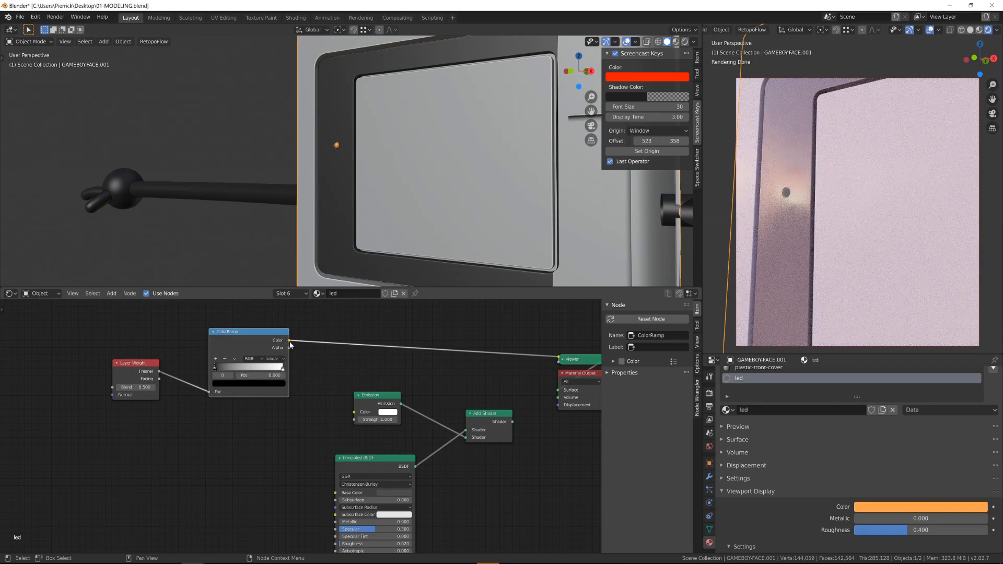
{"action": "left_click_drag", "start_coordinate": [290, 341], "coordinate": [368, 348]}
{"action": "left_click_drag", "start_coordinate": [355, 416], "coordinate": [355, 412]}
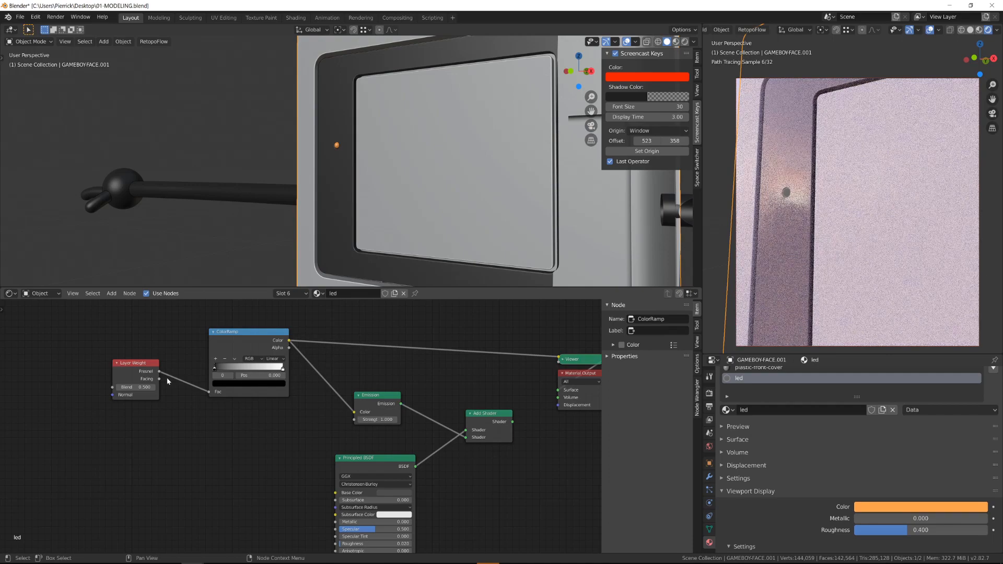
- Drive the ColorRamp with the Layer Weight's Facing output and route the Add Shader back to the Material Output
{"action": "left_click_drag", "start_coordinate": [209, 394], "coordinate": [212, 392]}
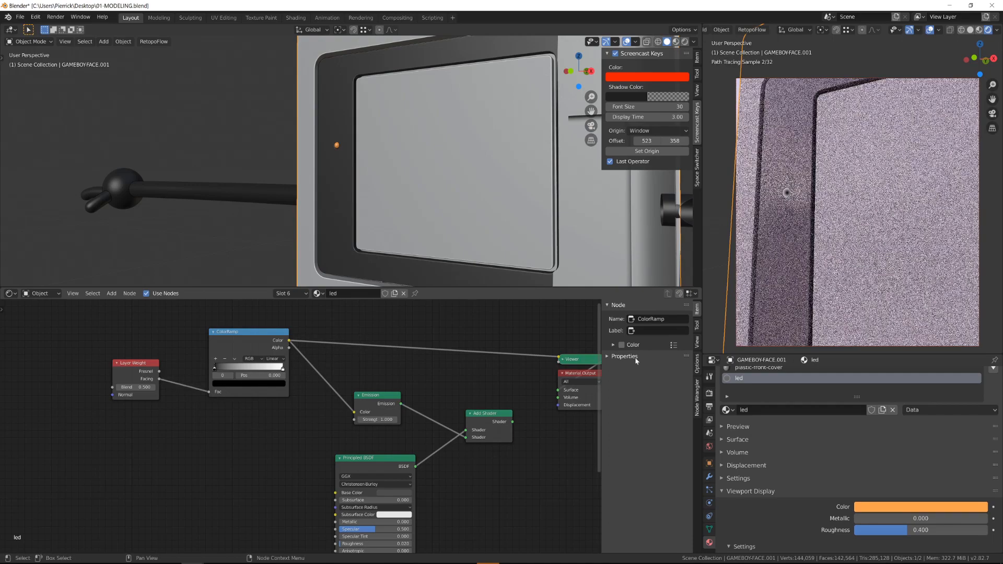
{"action": "scroll", "coordinate": [532, 420], "scroll_direction": "up", "scroll_amount": 1}
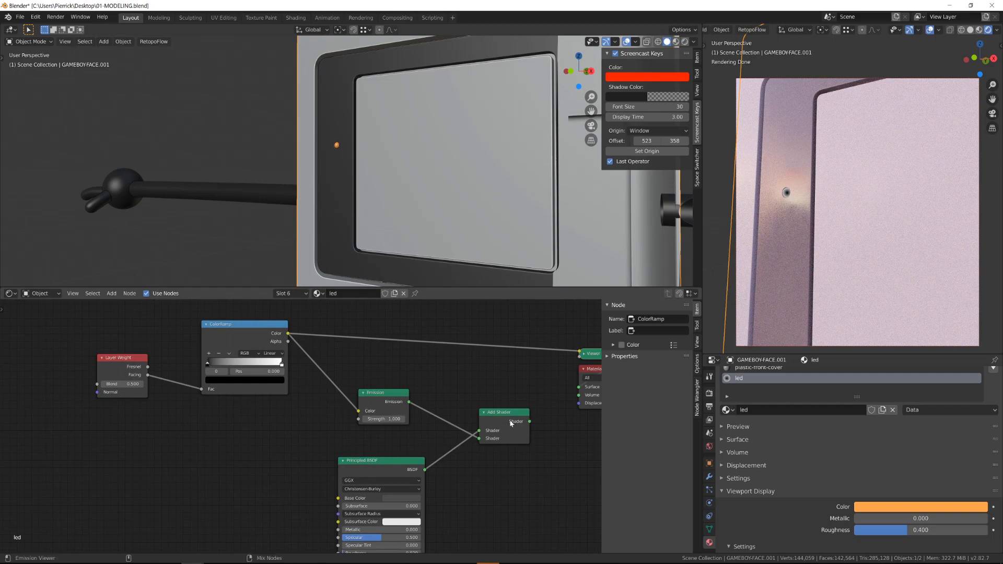
{"action": "left_click", "coordinate": [511, 423], "text": "ctrl+shift"}
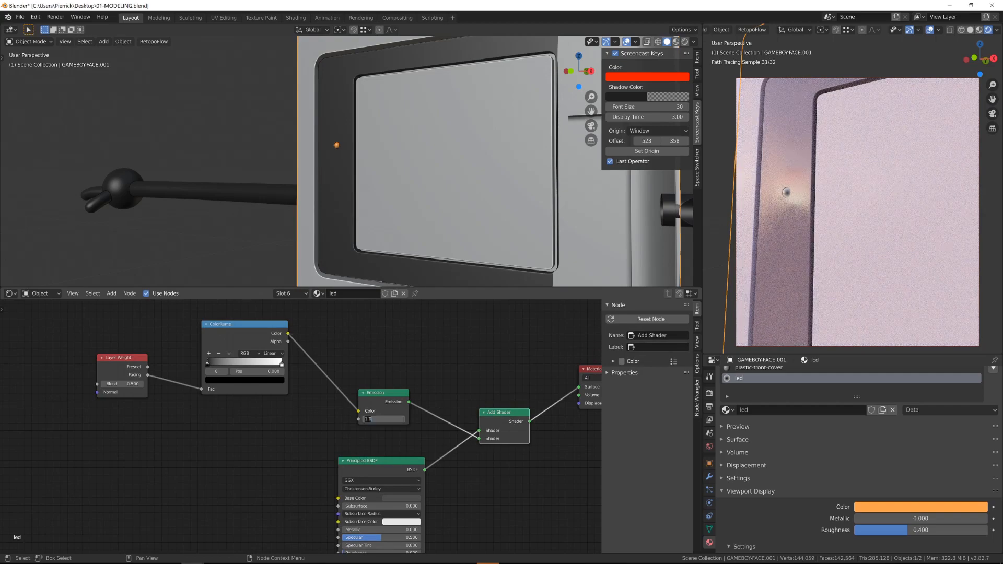
- Set the Emission node's strength to 2 and frame the LED closely in the rendered view
{"action": "key", "text": "Return"}
{"action": "scroll", "coordinate": [299, 425], "scroll_direction": "up", "scroll_amount": 1}
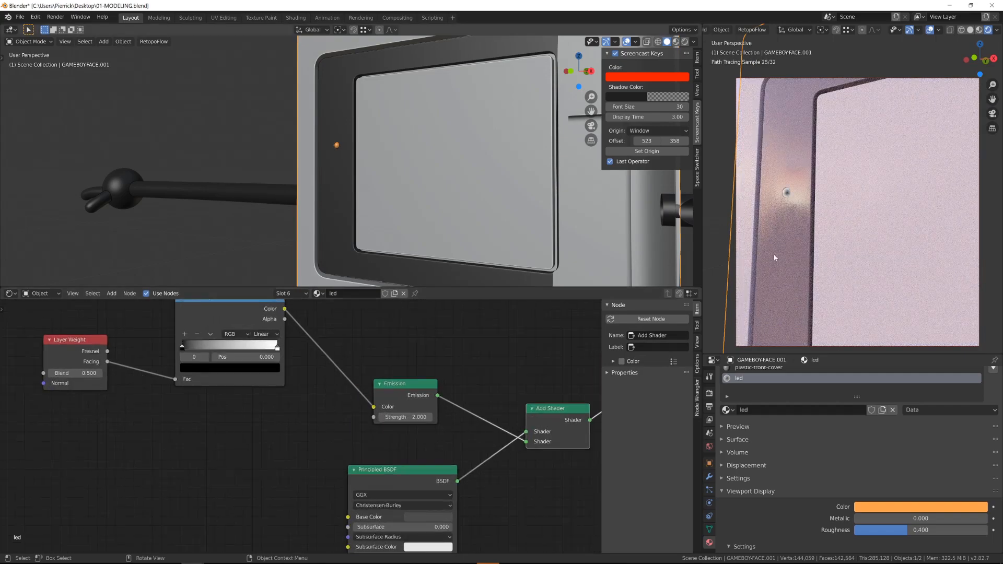
{"action": "scroll", "coordinate": [820, 212], "scroll_direction": "up", "scroll_amount": 4}
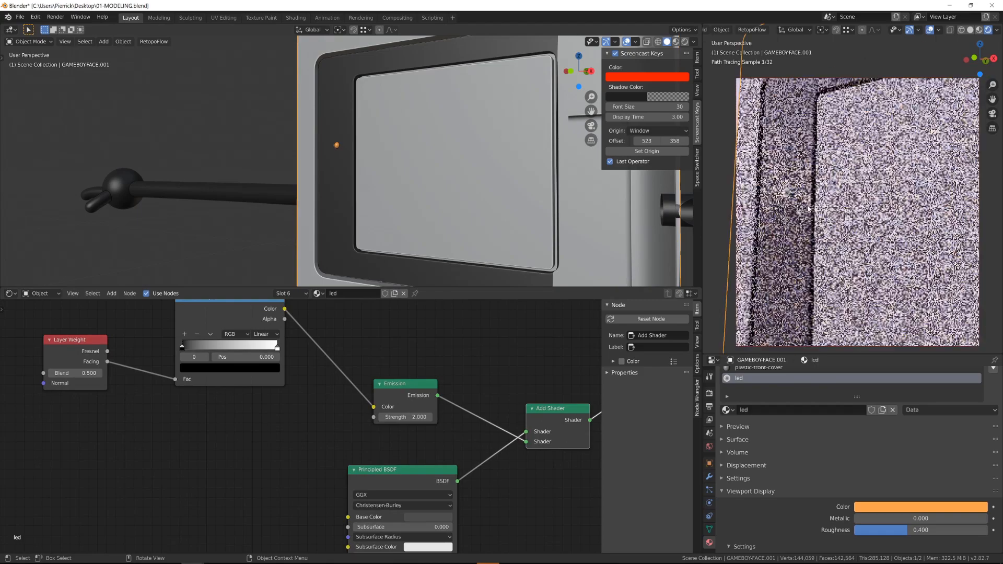
{"action": "scroll", "coordinate": [833, 219], "scroll_direction": "up", "scroll_amount": 3}
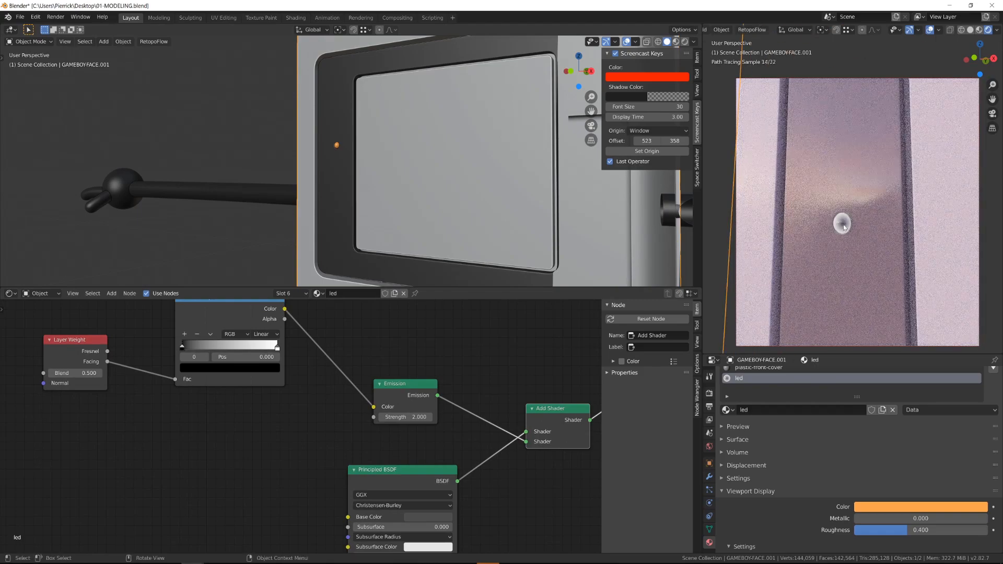
- Move the ColorRamp's black stop to about 0.018 and recolour it a saturated orange-yellow
{"action": "left_click", "coordinate": [182, 349]}
{"action": "left_click_drag", "start_coordinate": [182, 348], "coordinate": [183, 348]}
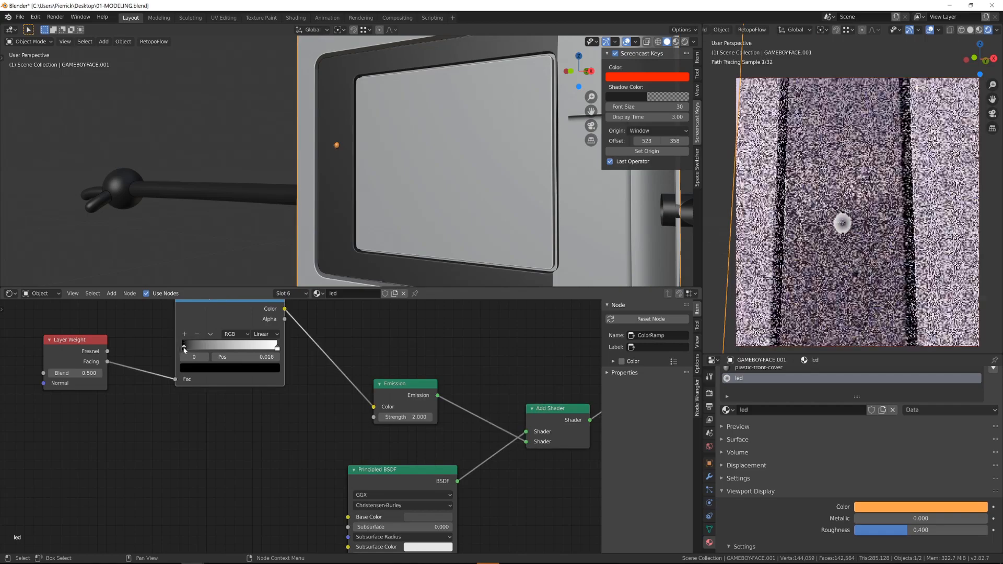
{"action": "left_click", "coordinate": [224, 369]}
{"action": "left_click", "coordinate": [230, 369]}
{"action": "left_click_drag", "start_coordinate": [240, 344], "coordinate": [293, 343]}
{"action": "left_click", "coordinate": [203, 283]}
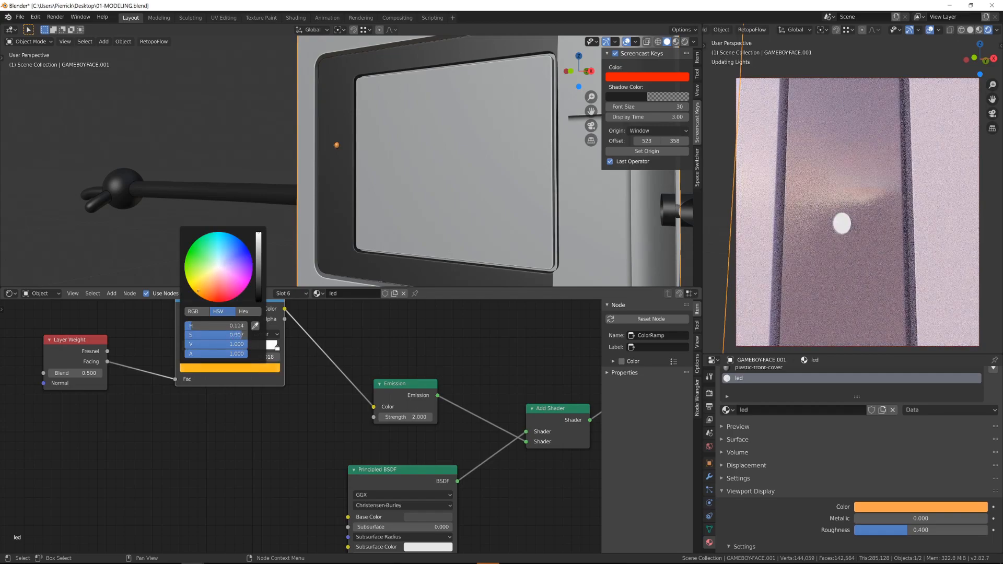
- Add a middle stop to the ColorRamp, colour it bright red and place it at about 0.369
{"action": "left_click", "coordinate": [186, 335]}
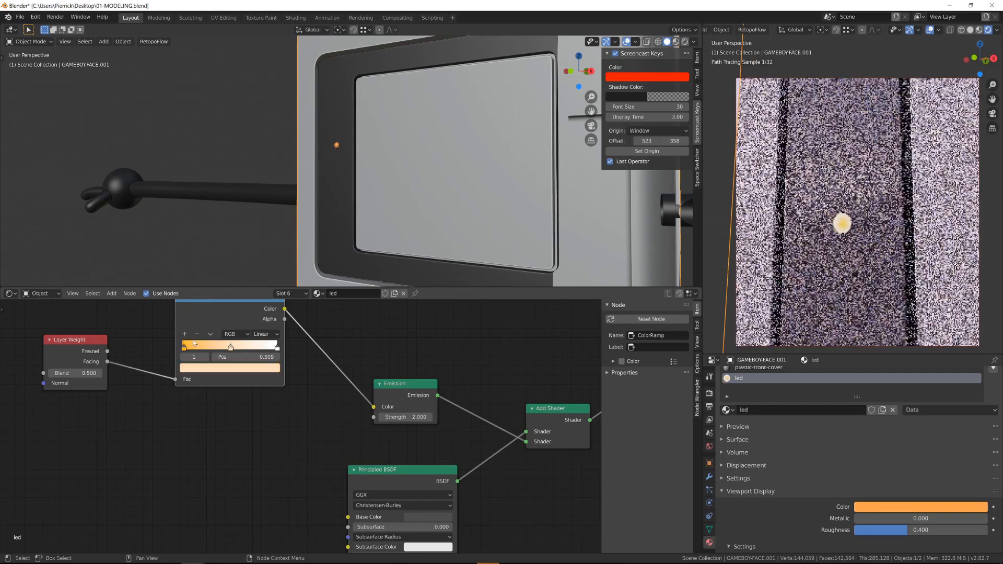
{"action": "left_click", "coordinate": [233, 368]}
{"action": "left_click", "coordinate": [219, 301]}
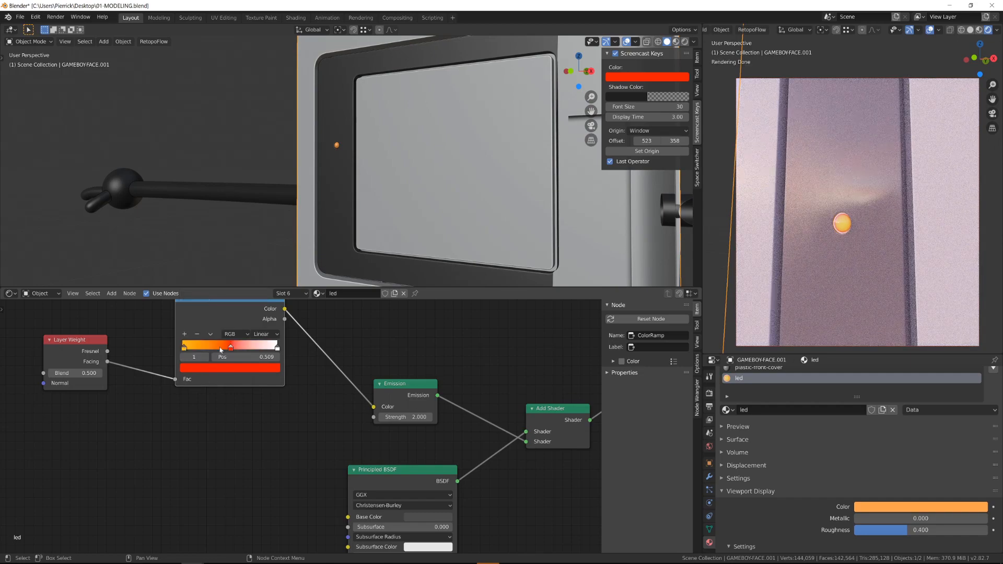
{"action": "left_click_drag", "start_coordinate": [219, 352], "coordinate": [215, 352]}
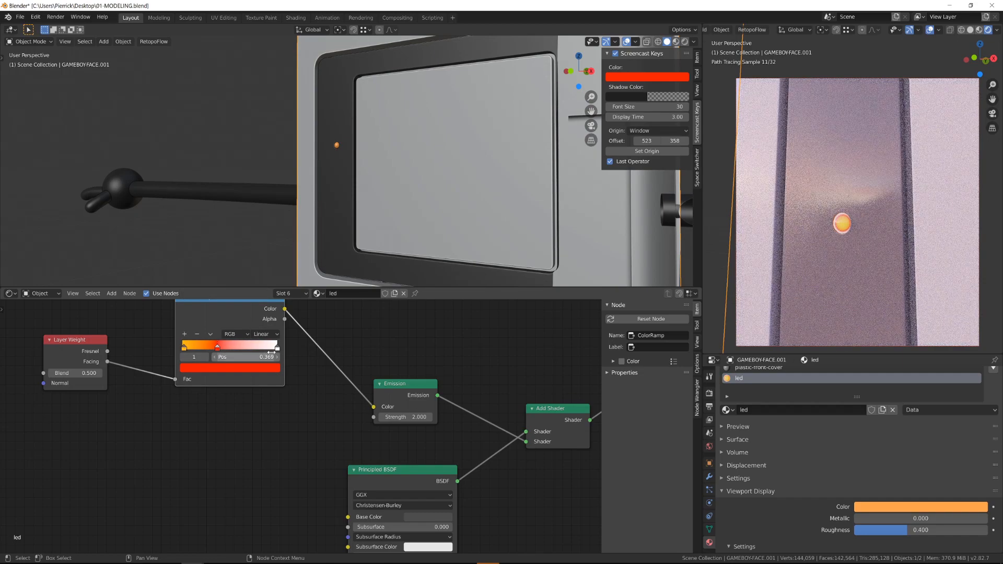
- Recolour the ColorRamp's white end stop to a dark red and move it inward to about 0.707
{"action": "left_click", "coordinate": [278, 349]}
{"action": "left_click", "coordinate": [267, 367]}
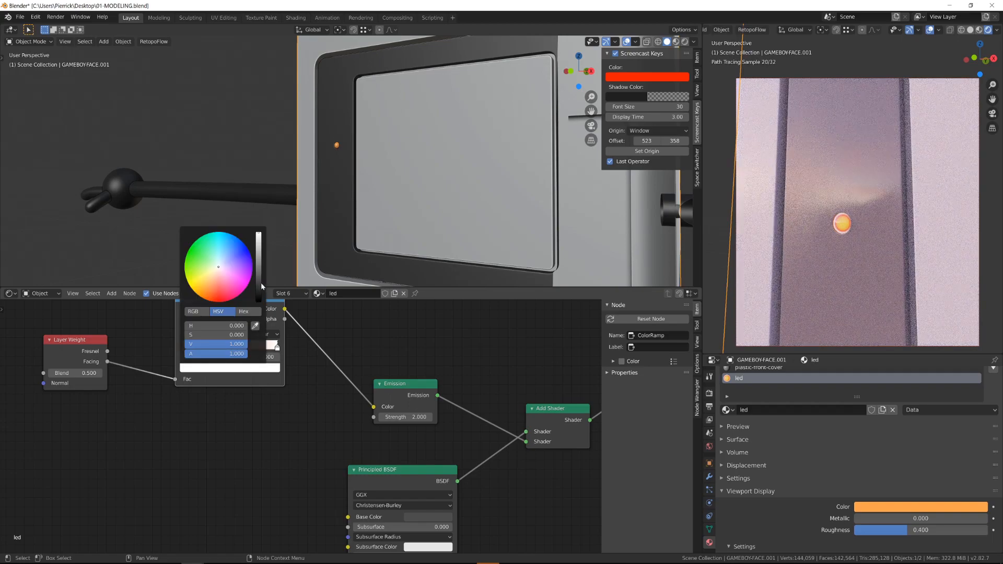
{"action": "left_click", "coordinate": [260, 287]}
{"action": "left_click_drag", "start_coordinate": [221, 292], "coordinate": [214, 302]}
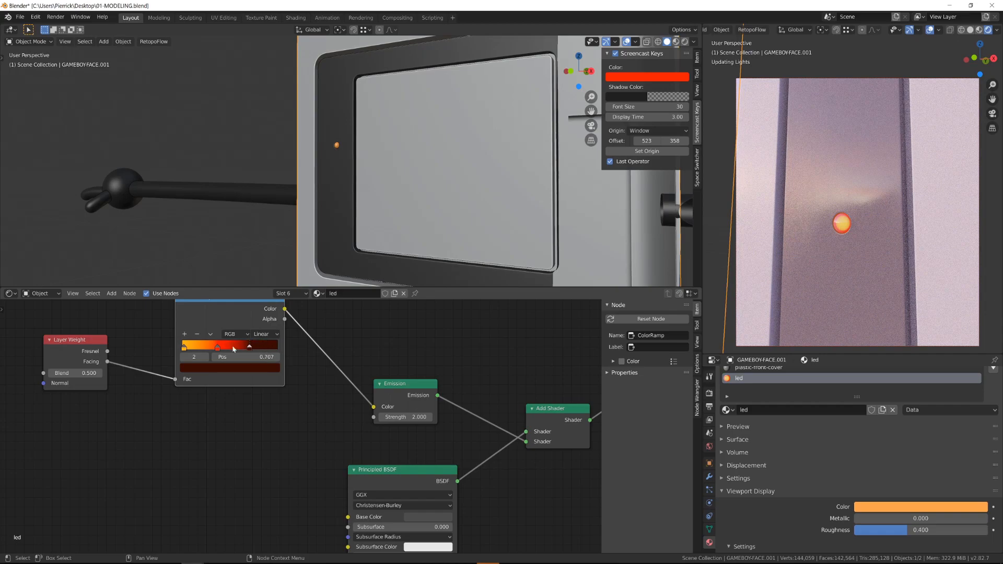
- Shift the orange and red ColorRamp stops closer together and move the dark red stop to about 0.635
{"action": "left_click", "coordinate": [216, 347]}
{"action": "left_click_drag", "start_coordinate": [185, 348], "coordinate": [190, 349]}
{"action": "left_click_drag", "start_coordinate": [253, 349], "coordinate": [244, 348]}
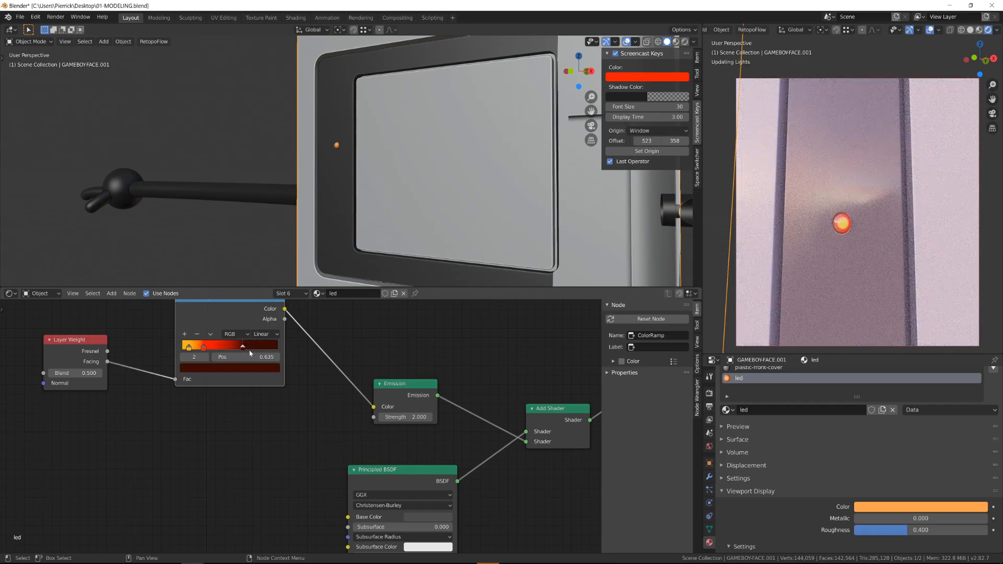
- Switch the ColorRamp interpolation to B-Spline and reposition the red stop at about 0.294
{"action": "left_click", "coordinate": [265, 334]}
{"action": "left_click", "coordinate": [266, 376]}
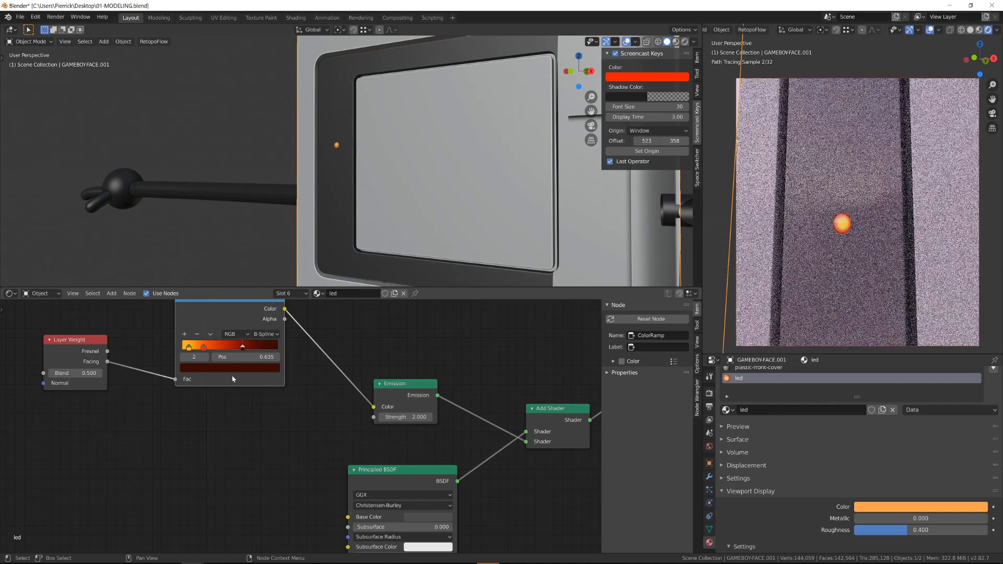
{"action": "left_click_drag", "start_coordinate": [203, 348], "coordinate": [213, 349]}
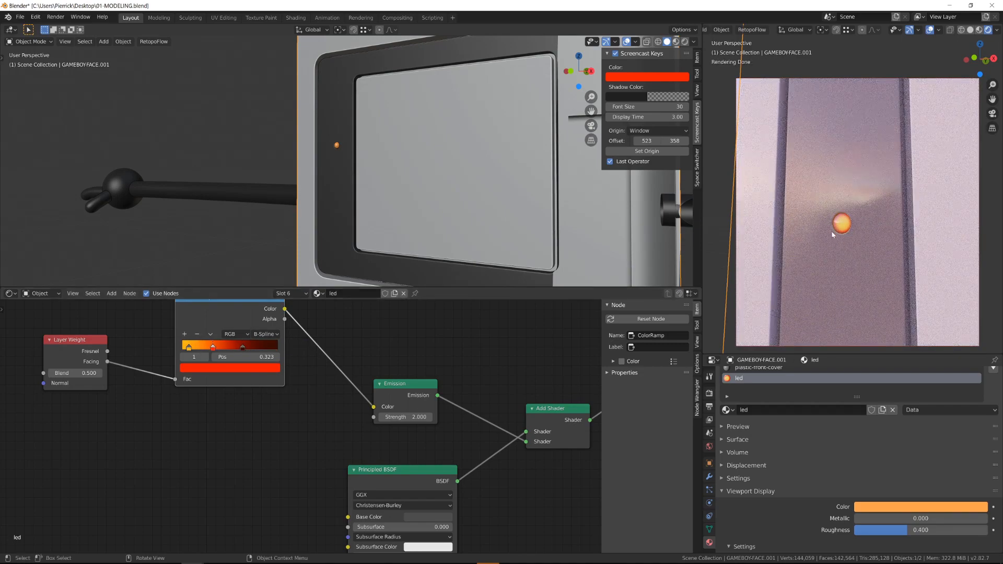
{"action": "scroll", "coordinate": [832, 233], "scroll_direction": "up", "scroll_amount": 2}
{"action": "scroll", "coordinate": [829, 235], "scroll_direction": "down", "scroll_amount": 2}
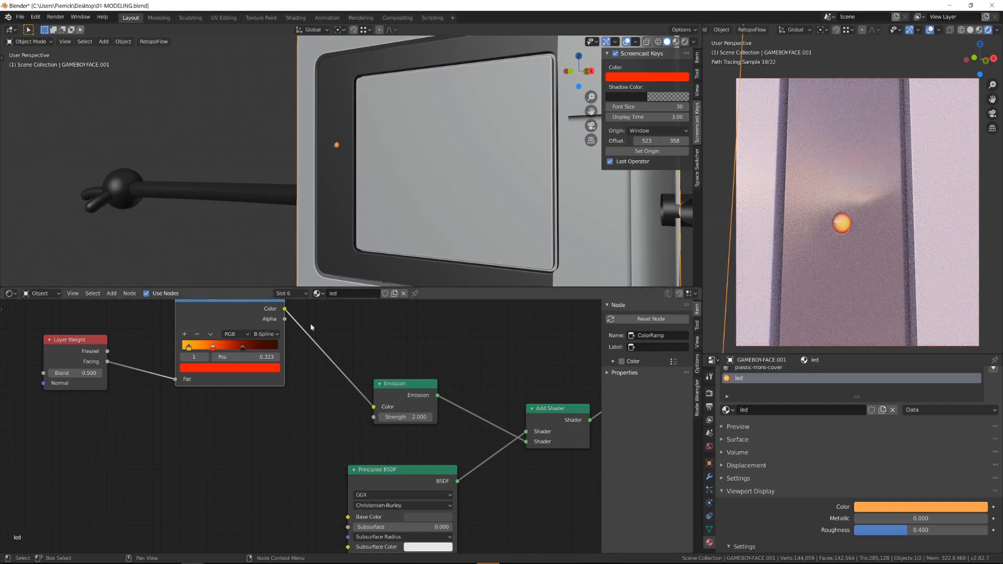
{"action": "left_click_drag", "start_coordinate": [210, 350], "coordinate": [209, 350]}
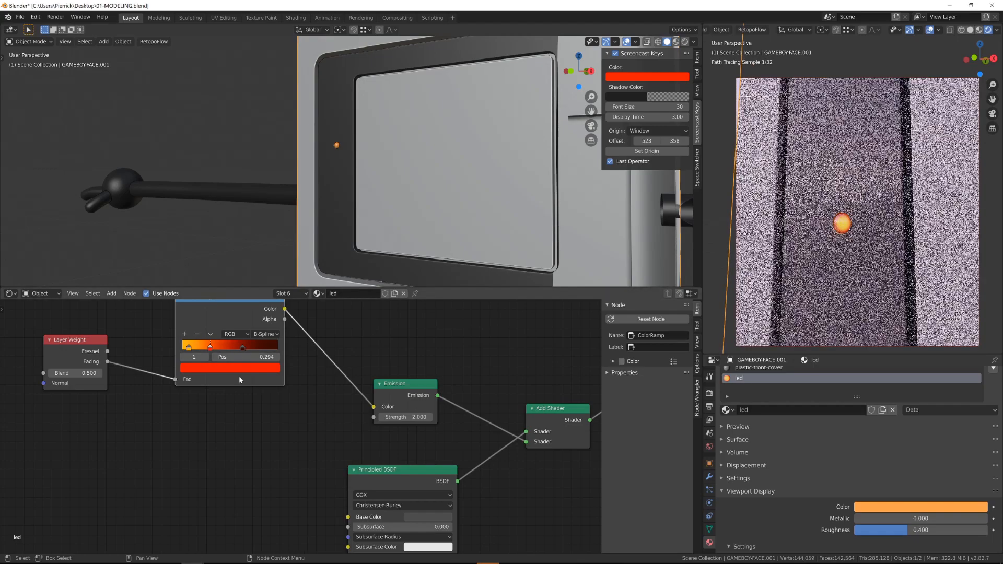
- Try an Emission strength of about 11.7, then set it to 5
{"action": "scroll", "coordinate": [240, 417], "scroll_direction": "down", "scroll_amount": 2}
{"action": "middle_click_drag", "start_coordinate": [240, 418], "coordinate": [190, 413]}
{"action": "left_click_drag", "start_coordinate": [334, 412], "coordinate": [384, 412]}
{"action": "left_click", "coordinate": [333, 412]}
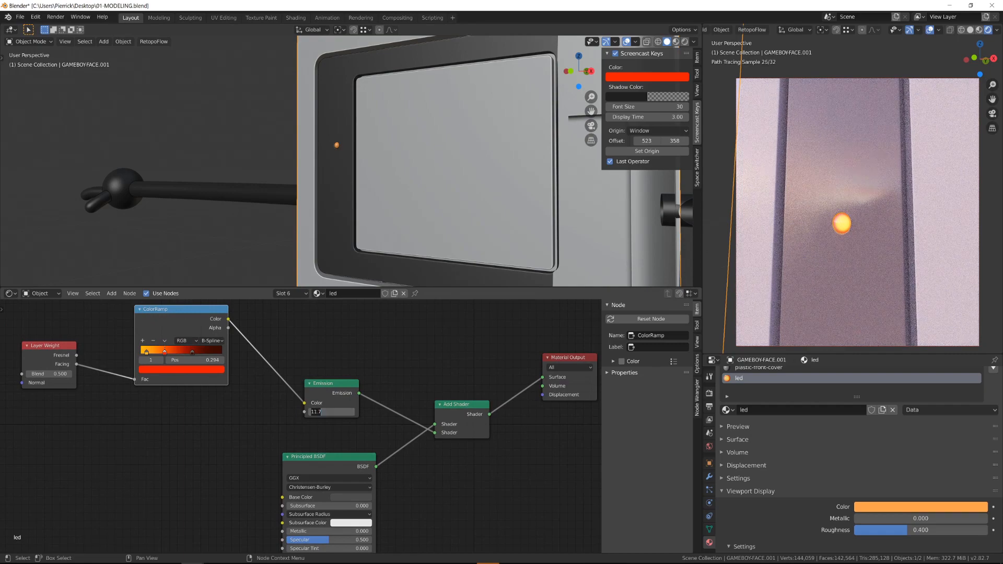
{"action": "type", "text": "5"}
{"action": "key", "text": "Return"}
{"action": "scroll", "coordinate": [256, 391], "scroll_direction": "down", "scroll_amount": 2}
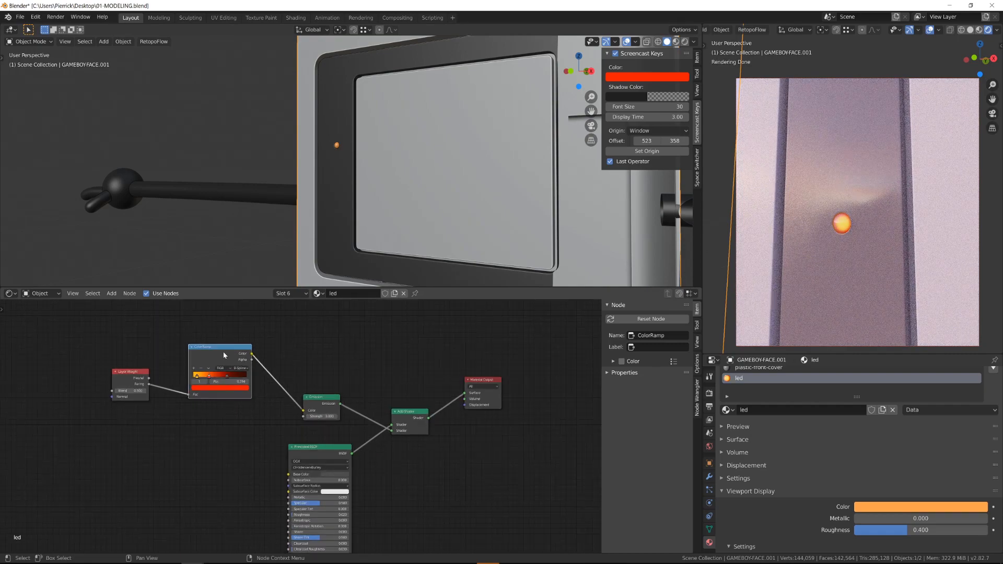
- Tidy the led node tree by moving the ColorRamp, Layer Weight and Principled BSDF nodes closer to the Emission node
{"action": "left_click_drag", "start_coordinate": [223, 355], "coordinate": [251, 393]}
{"action": "left_click_drag", "start_coordinate": [134, 380], "coordinate": [187, 402]}
{"action": "left_click_drag", "start_coordinate": [303, 447], "coordinate": [318, 434]}
- Enlarge the material slot list and add a new material named screen-cover to the Game Boy face
{"action": "scroll", "coordinate": [922, 269], "scroll_direction": "down", "scroll_amount": 8}
{"action": "middle_click_drag", "start_coordinate": [923, 272], "coordinate": [869, 256], "text": "shift"}
{"action": "scroll", "coordinate": [396, 186], "scroll_direction": "down", "scroll_amount": 1}
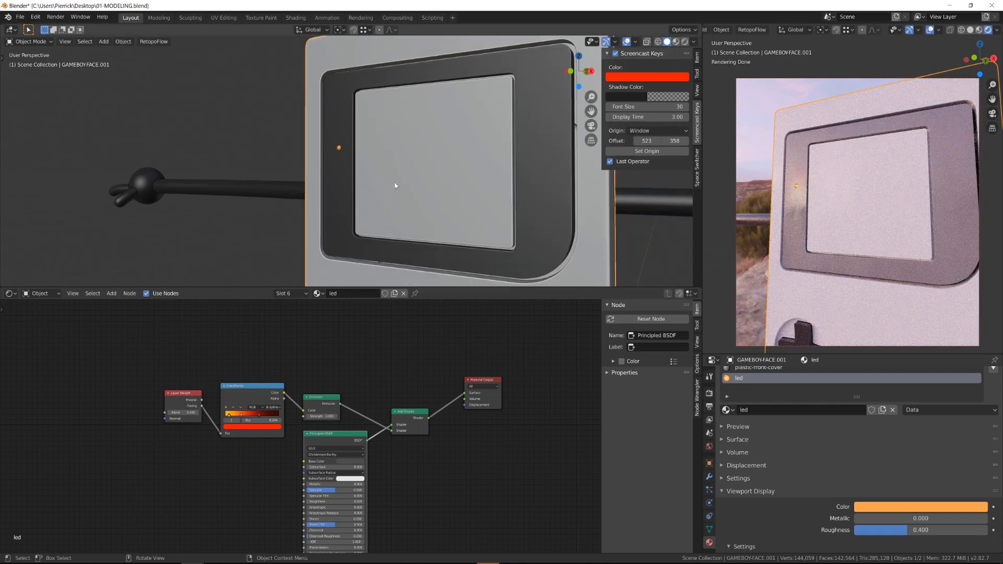
{"action": "middle_click_drag", "start_coordinate": [398, 183], "coordinate": [357, 168], "text": "shift"}
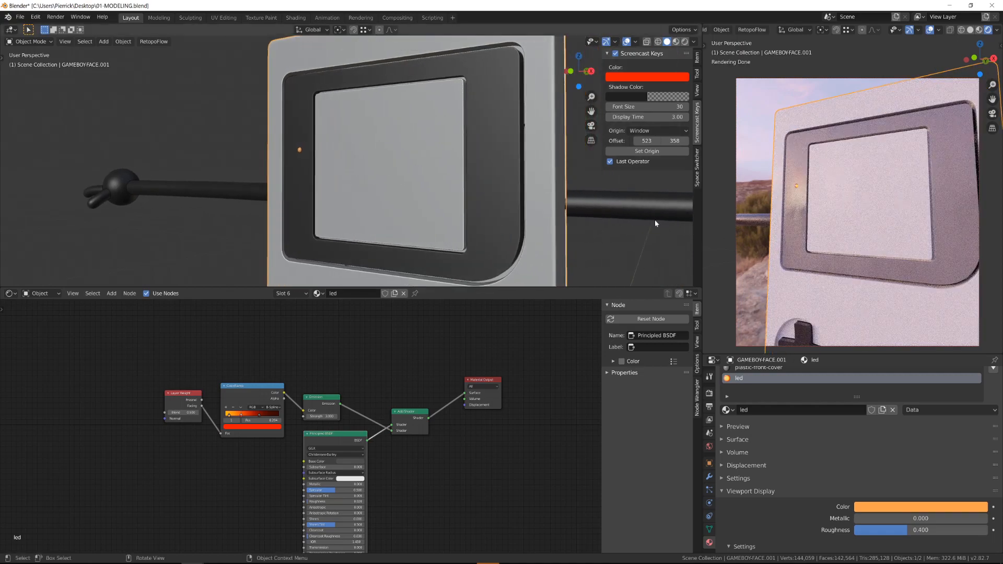
{"action": "left_click_drag", "start_coordinate": [857, 397], "coordinate": [857, 482]}
{"action": "left_click", "coordinate": [993, 375]}
{"action": "left_click", "coordinate": [774, 495]}
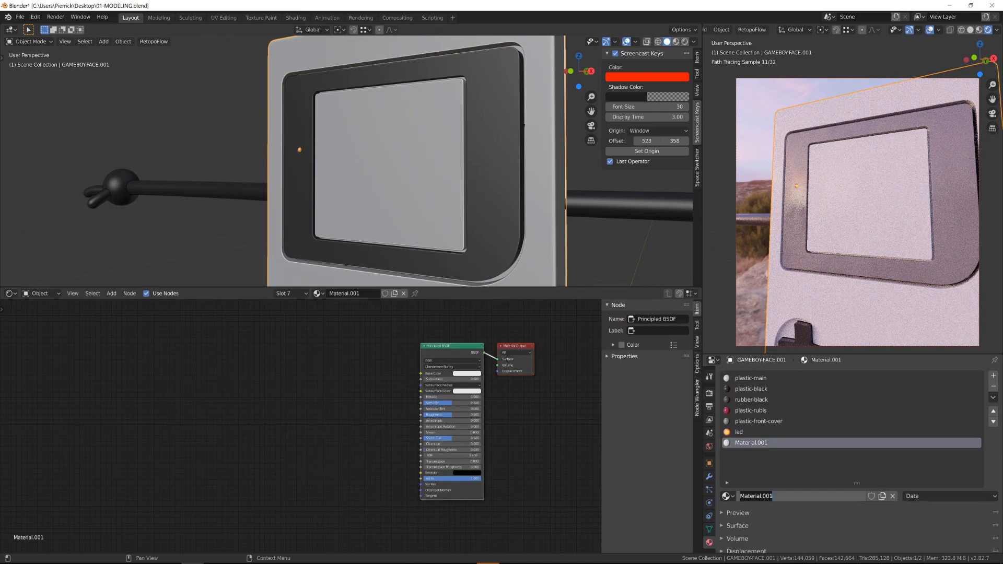
{"action": "type", "text": "screen-cover"}
{"action": "key", "text": "Return"}
{"action": "key", "text": "Home"}
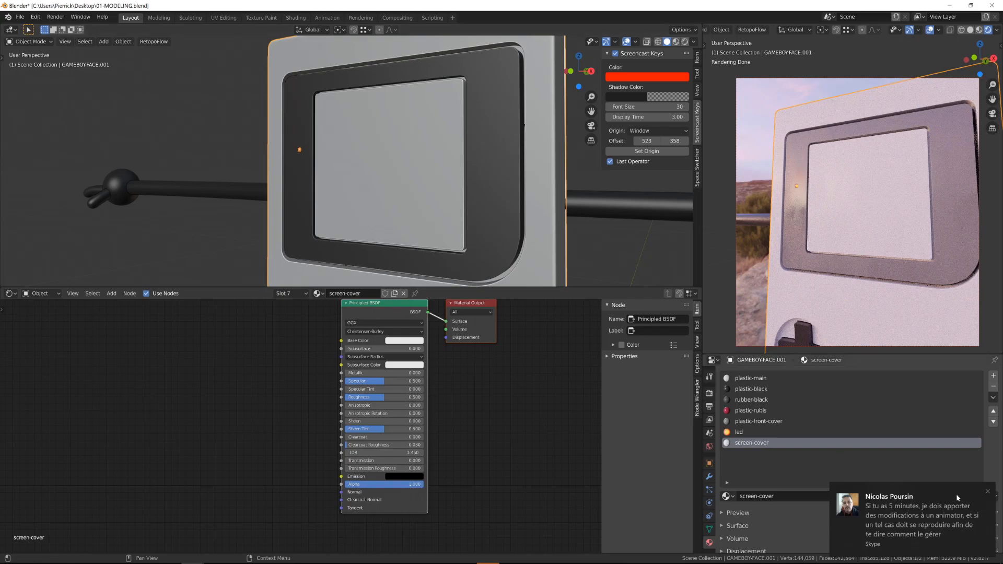
- Change the screen-cover material's viewport display colour to a muted blue
{"action": "scroll", "coordinate": [841, 500], "scroll_direction": "down", "scroll_amount": 5}
{"action": "left_click", "coordinate": [886, 497]}
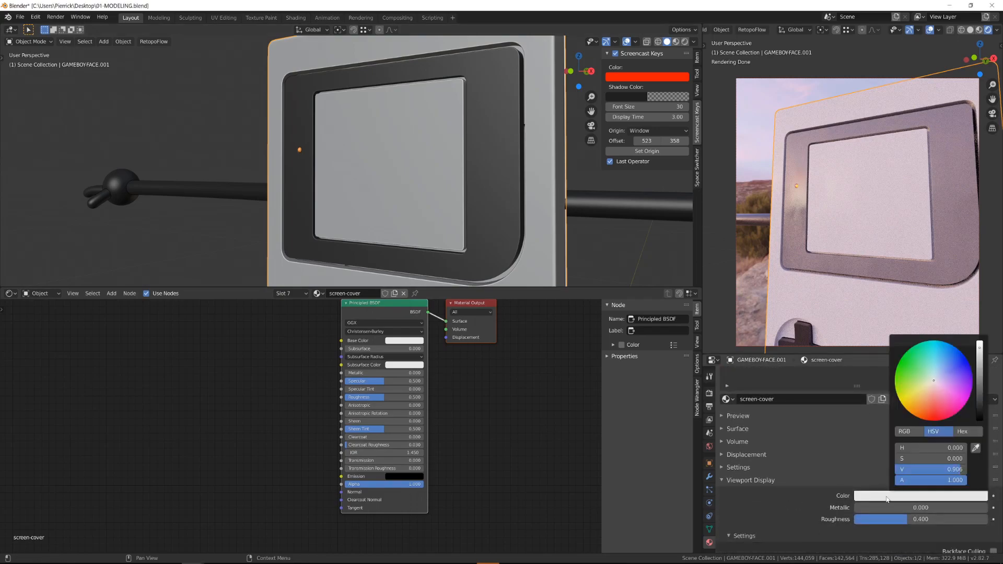
{"action": "left_click", "coordinate": [981, 365]}
{"action": "left_click", "coordinate": [939, 369]}
- Assign the screen-cover material to the linked screen panel geometry and lighten its blue viewport display colour
{"action": "key", "text": "Tab"}
{"action": "key", "text": "a"}
{"action": "key", "text": "a"}
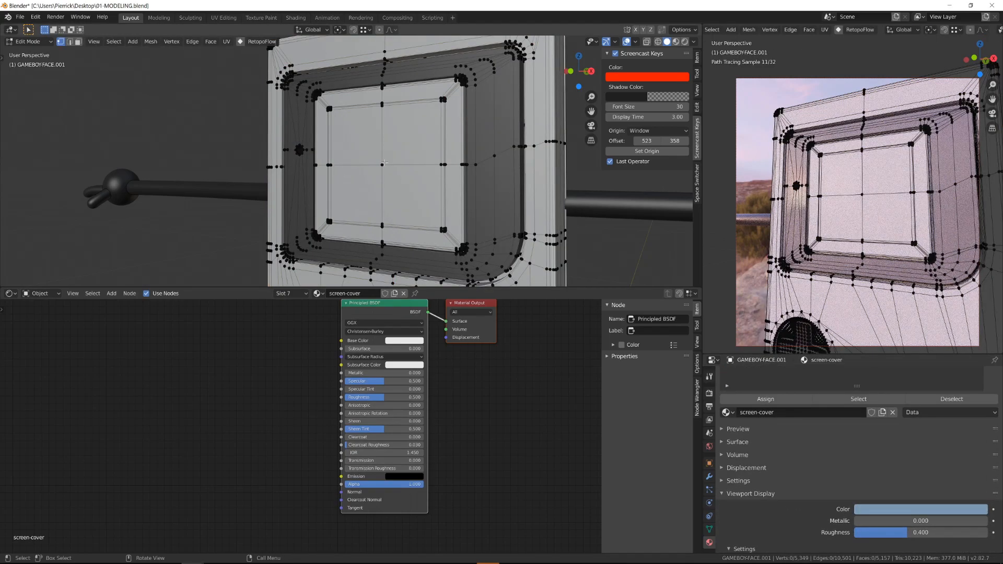
{"action": "key", "text": "l"}
{"action": "left_click", "coordinate": [766, 399]}
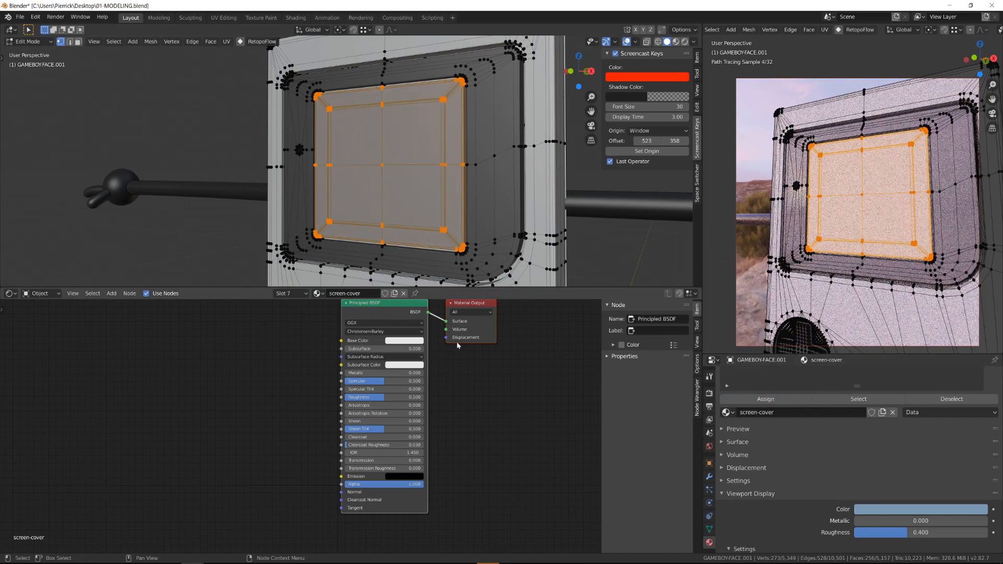
{"action": "left_click", "coordinate": [891, 507]}
{"action": "left_click_drag", "start_coordinate": [975, 382], "coordinate": [975, 365]}
- Set the screen-cover Principled BSDF's Transmission to 1 and Roughness to 0.02 back in Object Mode
{"action": "scroll", "coordinate": [513, 437], "scroll_direction": "up", "scroll_amount": 2}
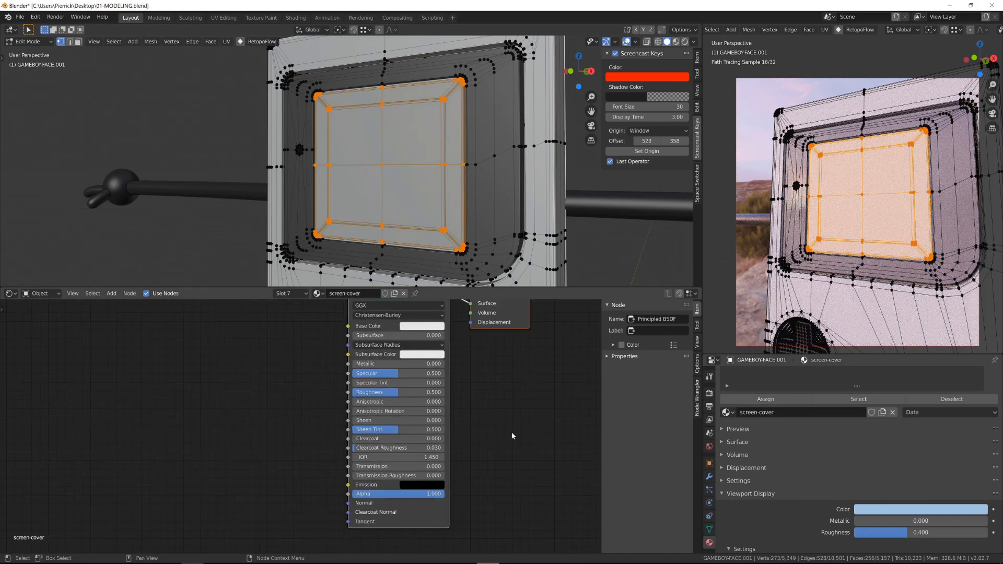
{"action": "key", "text": "Tab"}
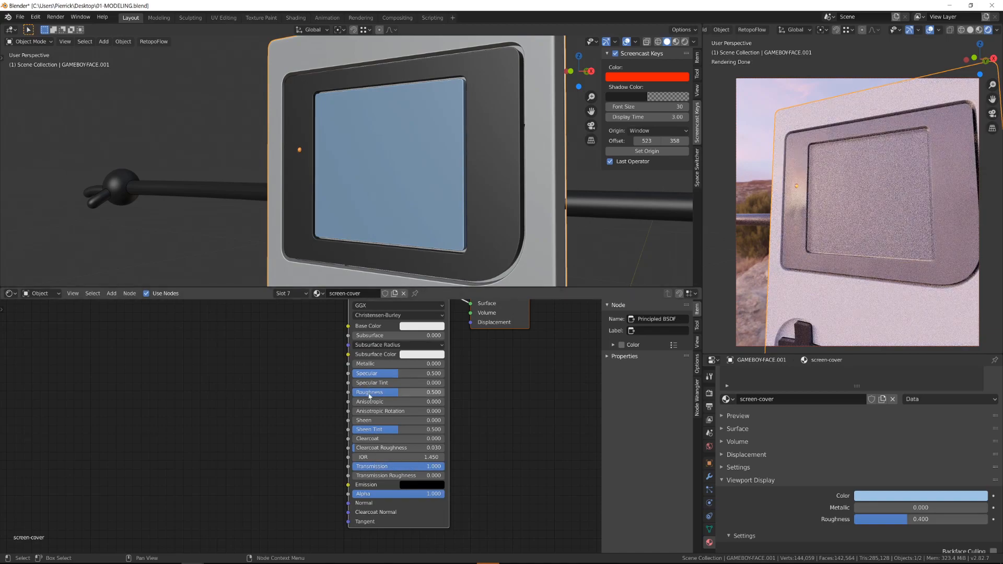
{"action": "key", "text": "Return"}
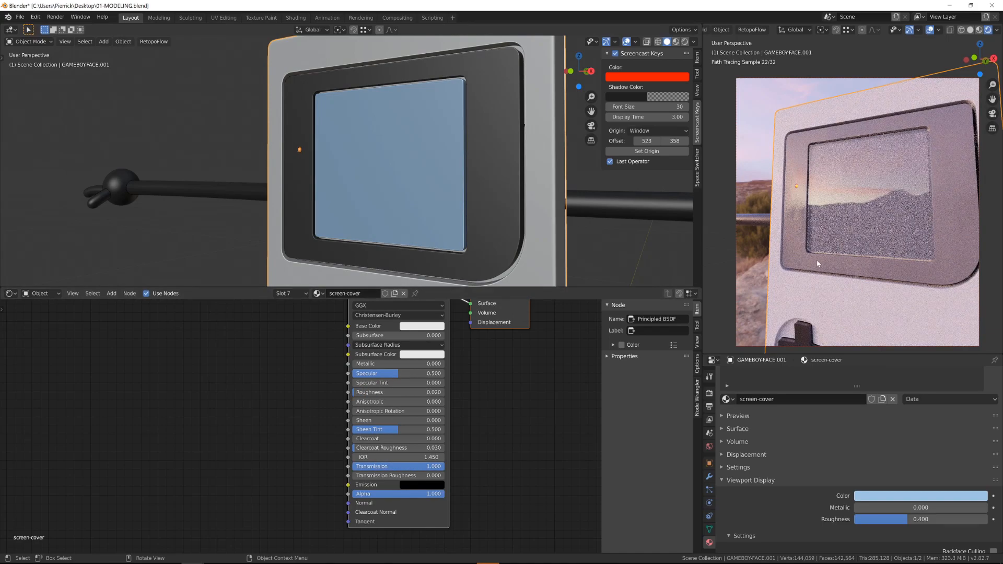
{"action": "middle_click_drag", "start_coordinate": [831, 262], "coordinate": [807, 152]}
{"action": "scroll", "coordinate": [844, 246], "scroll_direction": "up", "scroll_amount": 3}
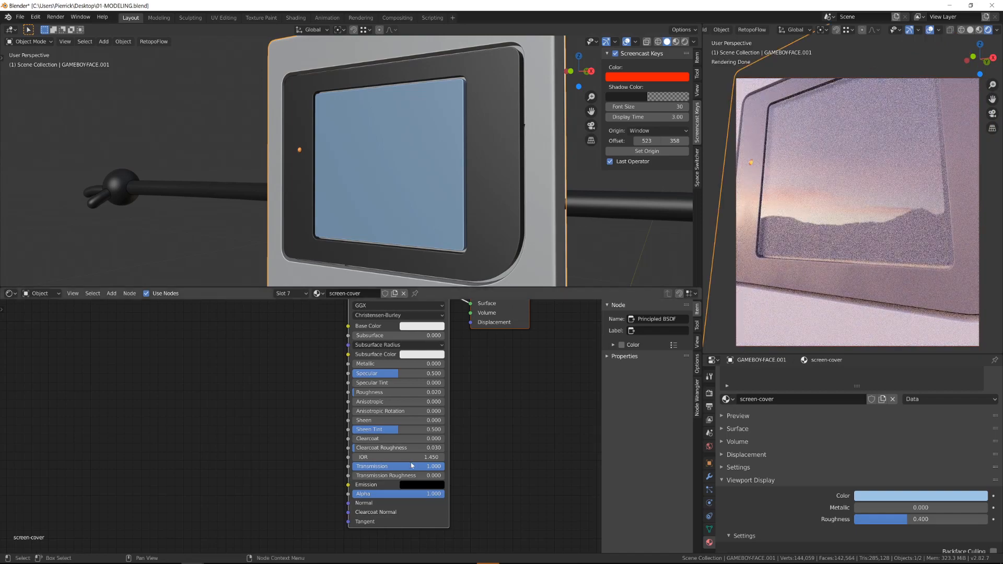
- Try a near-zero Alpha on the screen-cover Principled BSDF, then set Alpha to 0.3
{"action": "left_click_drag", "start_coordinate": [421, 494], "coordinate": [353, 495]}
{"action": "key", "text": "ctrl+z"}
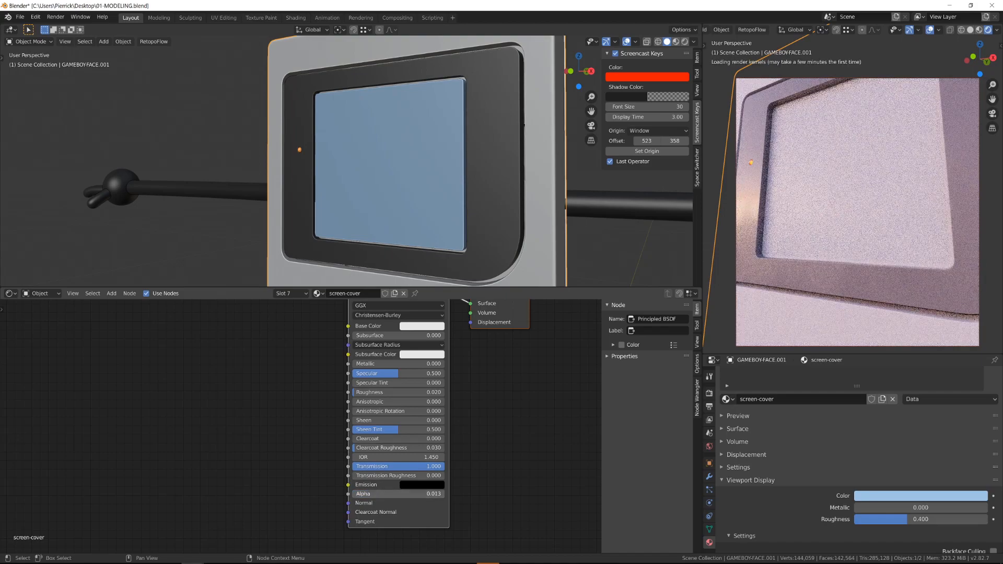
{"action": "left_click", "coordinate": [366, 494]}
{"action": "type", "text": "0."}
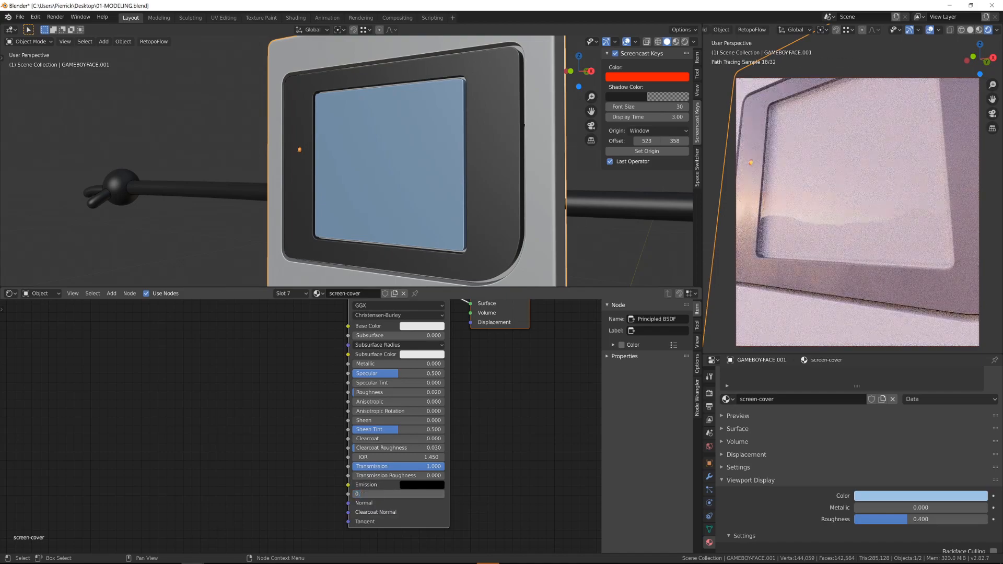
{"action": "type", "text": "3"}
{"action": "key", "text": "Return"}
- Brighten the screen-cover material's Base Color to pure white
{"action": "scroll", "coordinate": [861, 386], "scroll_direction": "up", "scroll_amount": 3}
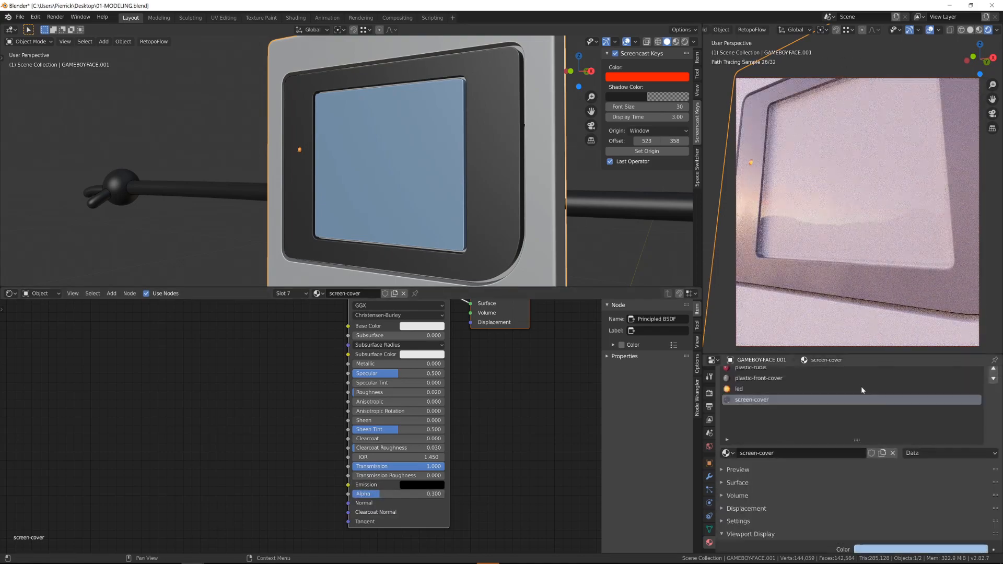
{"action": "scroll", "coordinate": [861, 387], "scroll_direction": "up", "scroll_amount": 2}
{"action": "scroll", "coordinate": [301, 428], "scroll_direction": "down", "scroll_amount": 1}
{"action": "left_click", "coordinate": [396, 347]}
{"action": "left_click_drag", "start_coordinate": [437, 255], "coordinate": [439, 264]}
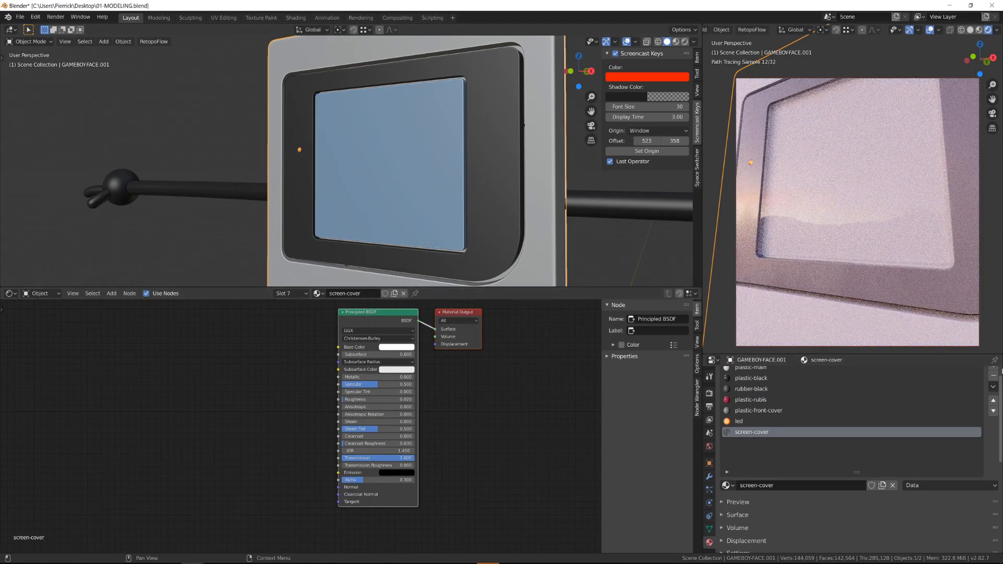
- Add another material slot with a new material named screen
{"action": "left_click", "coordinate": [994, 369]}
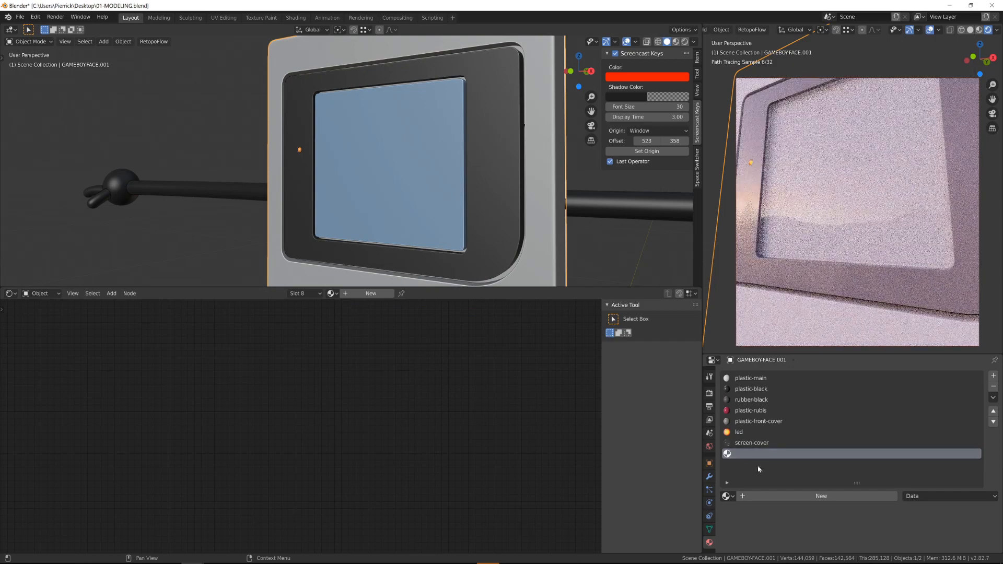
{"action": "left_click", "coordinate": [784, 497]}
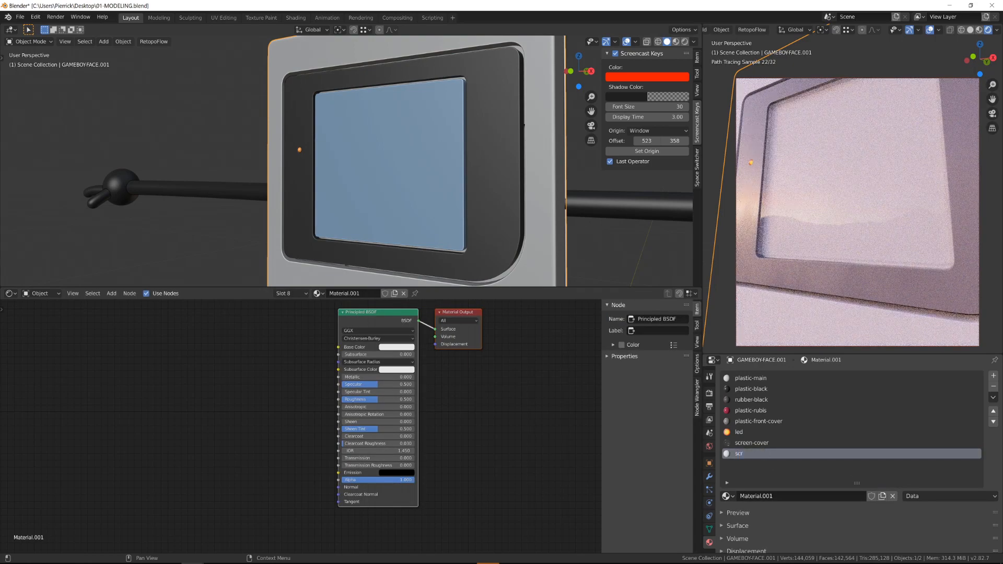
{"action": "type", "text": "screen"}
{"action": "key", "text": "Return"}
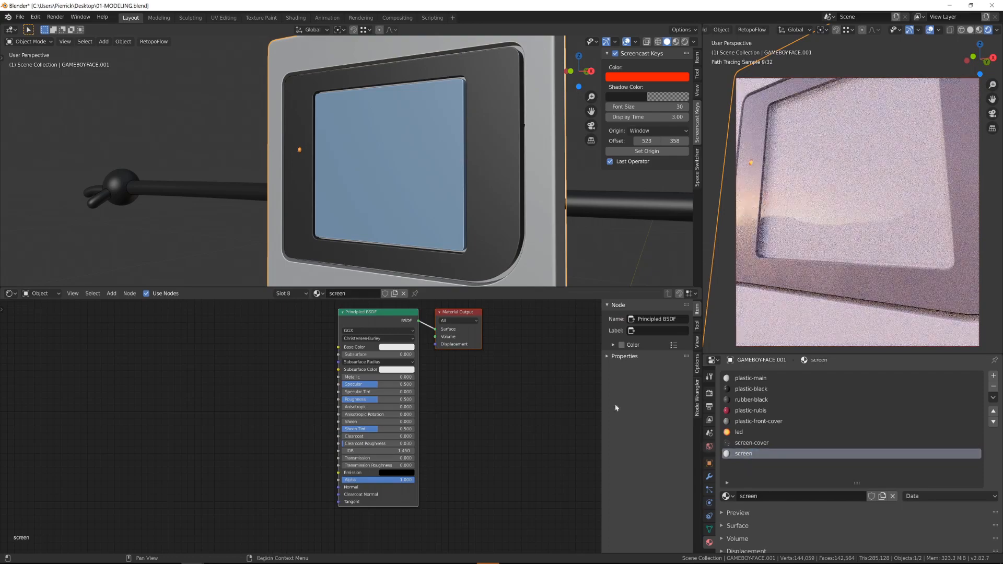
- Hide the screen cover's faces in Edit Mode and select the whole linked display panel behind it
{"action": "middle_click_drag", "start_coordinate": [417, 247], "coordinate": [417, 223]}
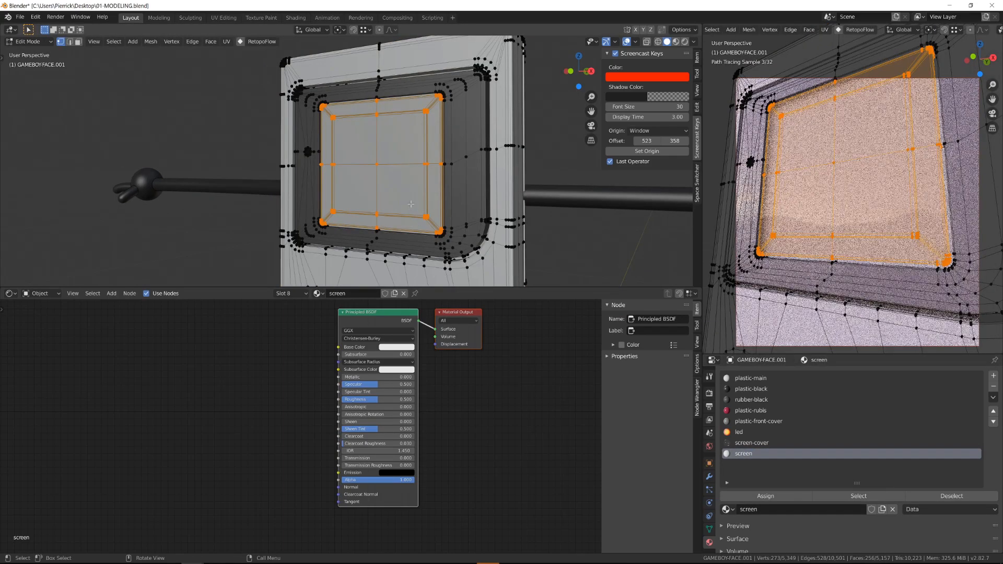
{"action": "left_click", "coordinate": [374, 159]}
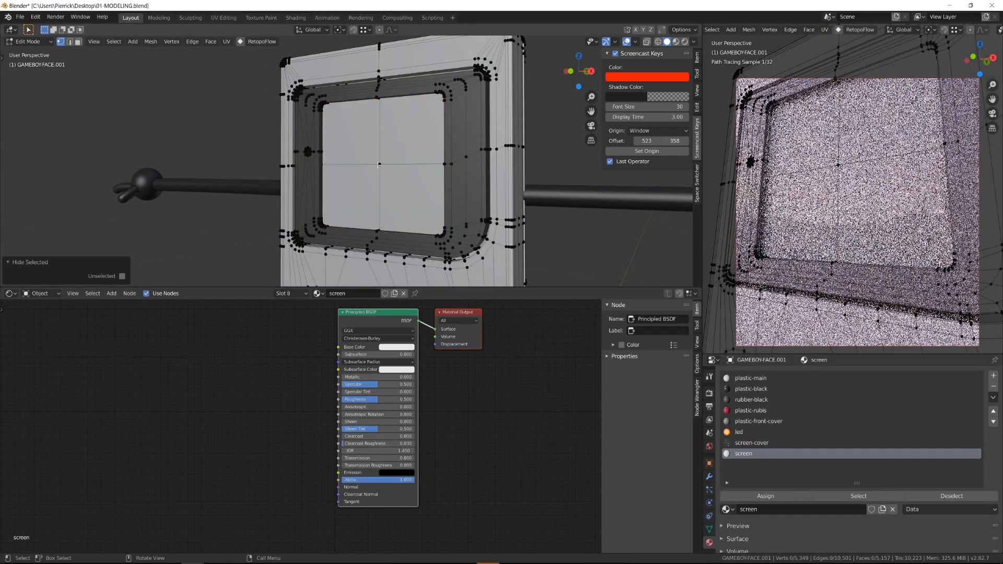
{"action": "key", "text": "ctrl+l"}
{"action": "scroll", "coordinate": [802, 475], "scroll_direction": "down", "scroll_amount": 6}
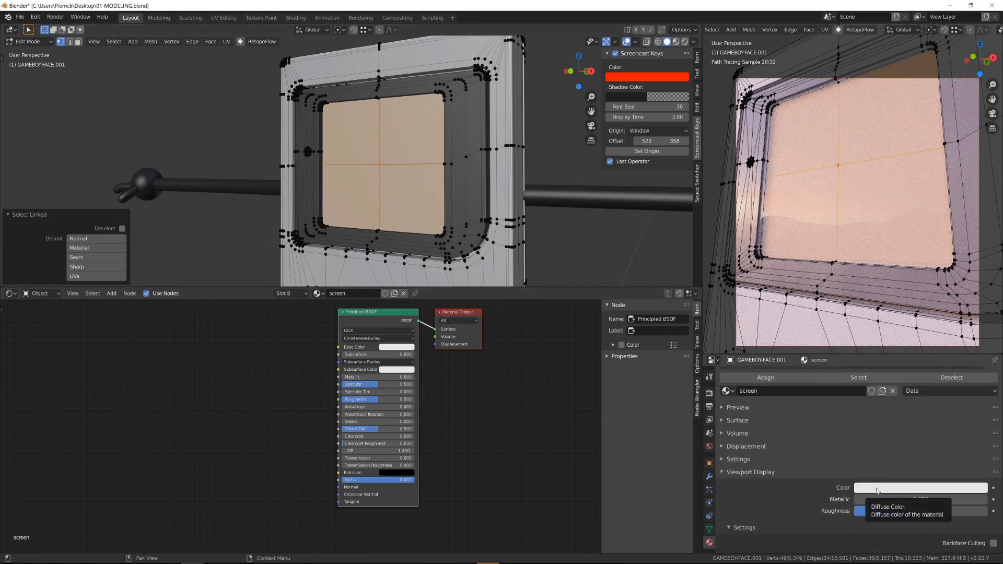
- Set the screen material's viewport display color to yellow-green and assign the material to the selected display panel
{"action": "left_click", "coordinate": [876, 489]}
{"action": "left_click", "coordinate": [913, 382]}
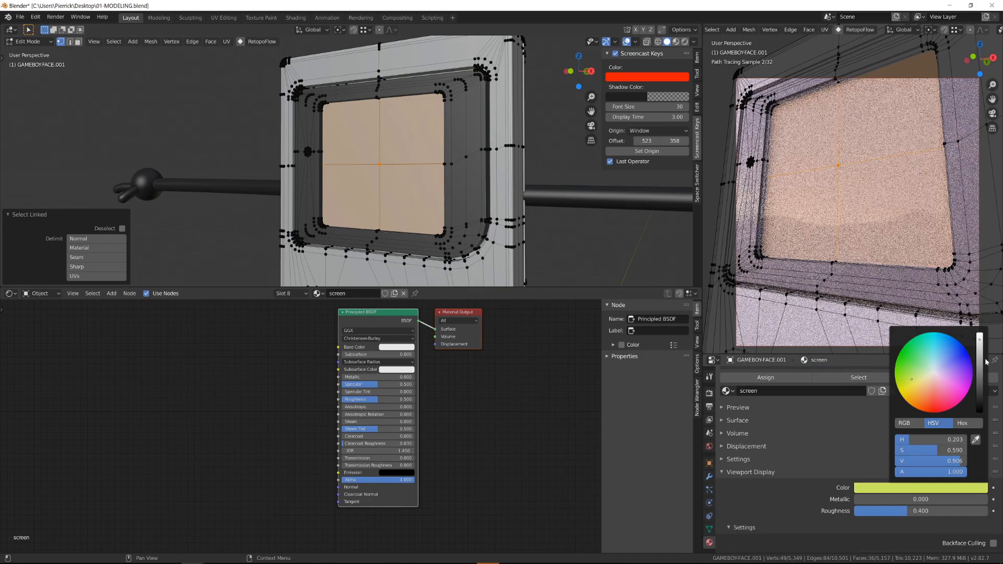
{"action": "scroll", "coordinate": [789, 442], "scroll_direction": "up", "scroll_amount": 2}
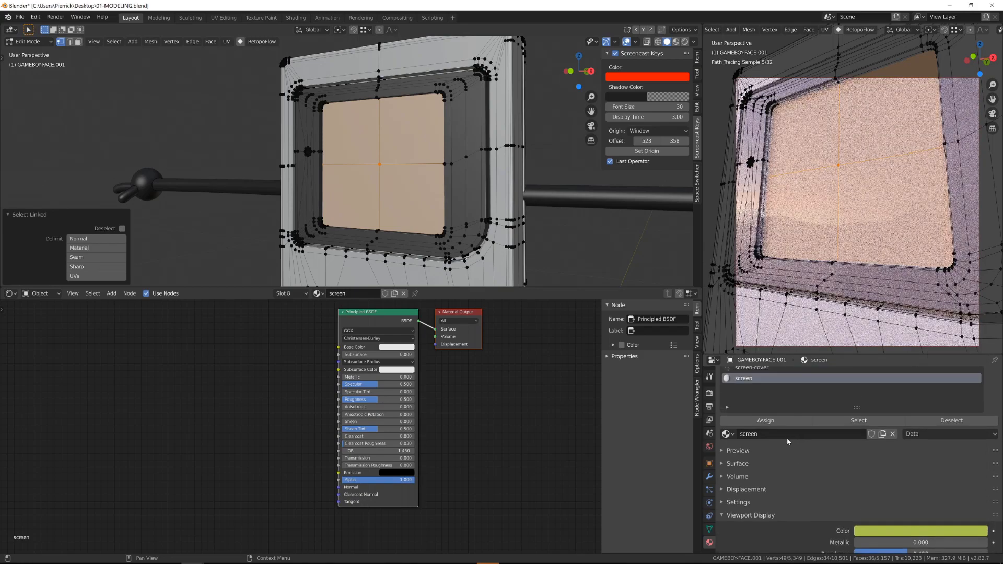
{"action": "left_click", "coordinate": [765, 420]}
{"action": "key", "text": "Tab"}
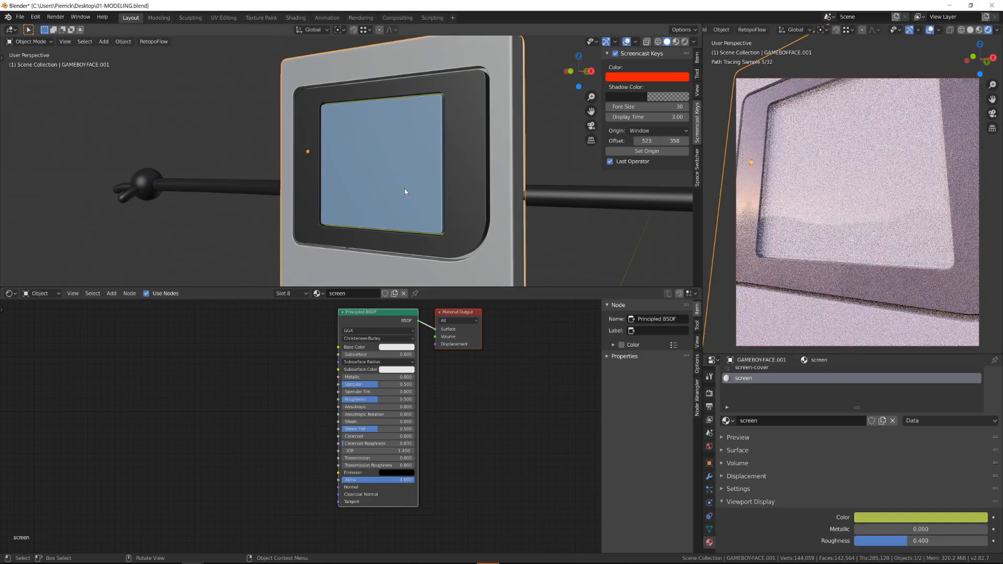
- Select the display panel in front orthographic view with X-ray on and show all its UVs selected in the UV Editor
{"action": "key", "text": "KP_1"}
{"action": "key", "text": "KP_5"}
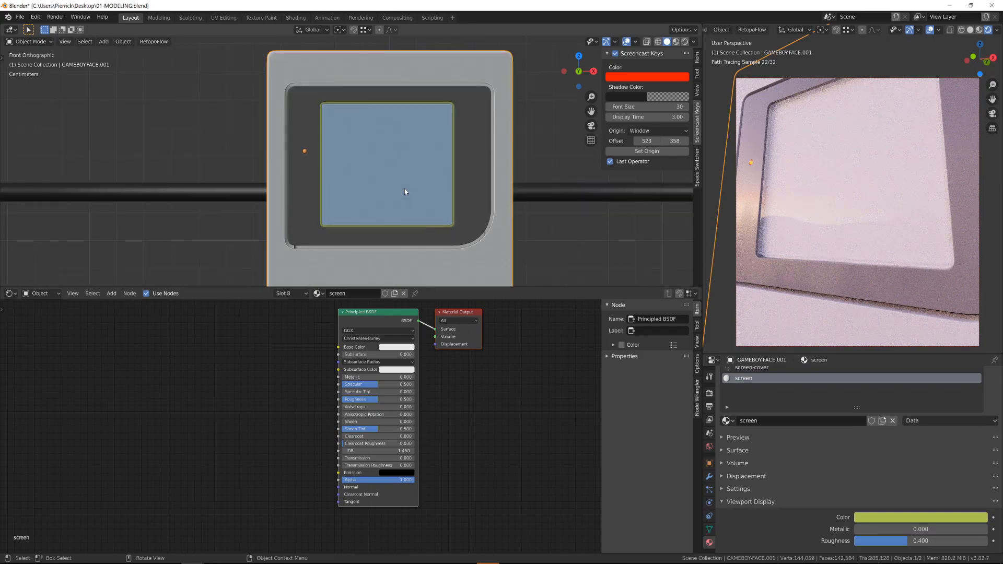
{"action": "key", "text": "Tab"}
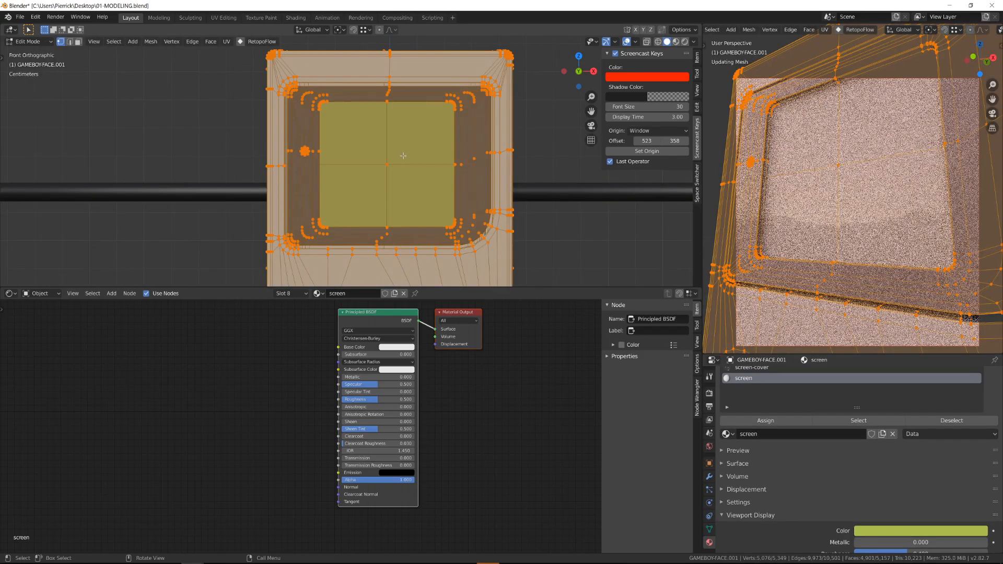
{"action": "key", "text": "alt+a"}
{"action": "key", "text": "l"}
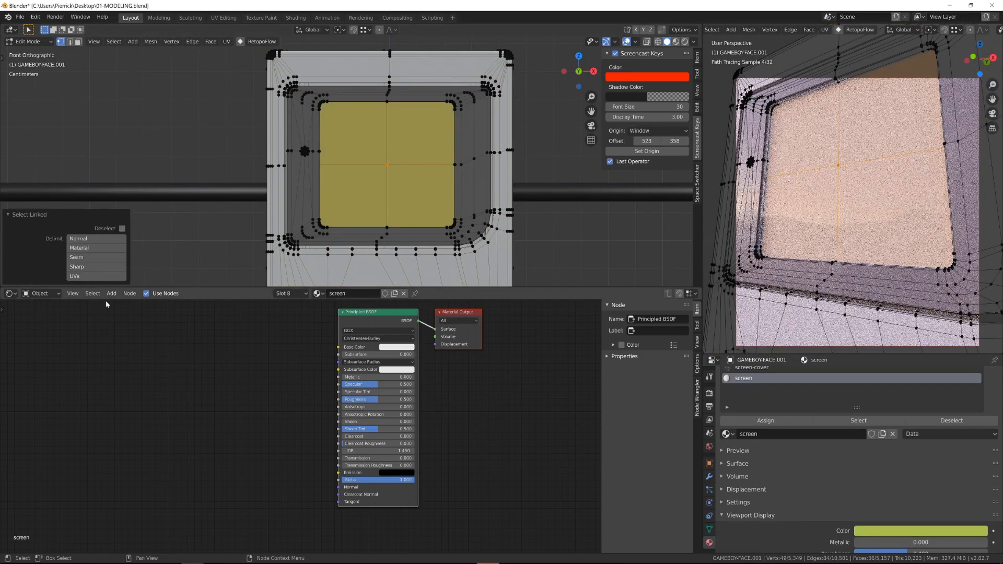
{"action": "left_click", "coordinate": [10, 293]}
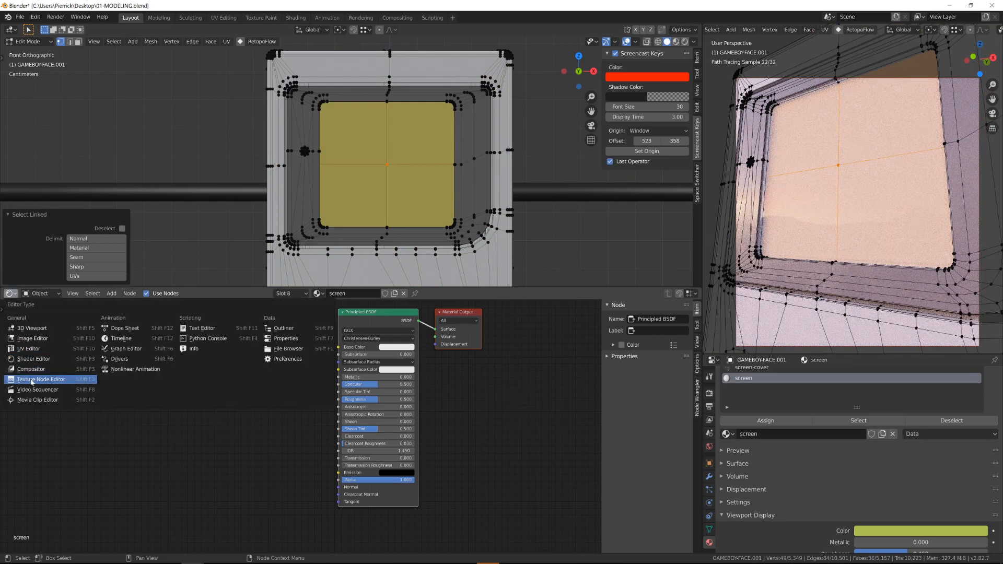
{"action": "left_click", "coordinate": [28, 349]}
{"action": "scroll", "coordinate": [311, 432], "scroll_direction": "up", "scroll_amount": 3}
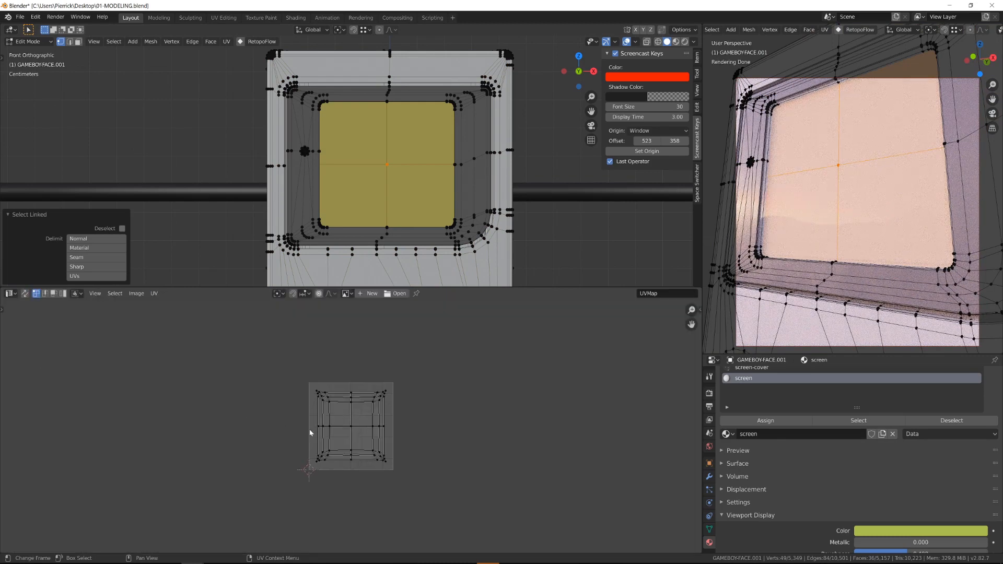
{"action": "key", "text": "a"}
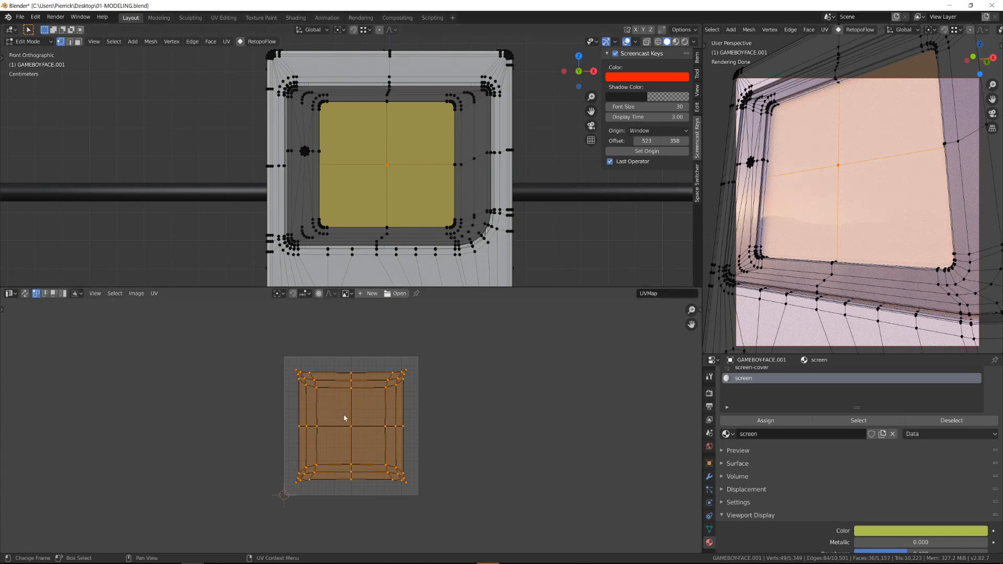
{"action": "key", "text": "alt+z"}
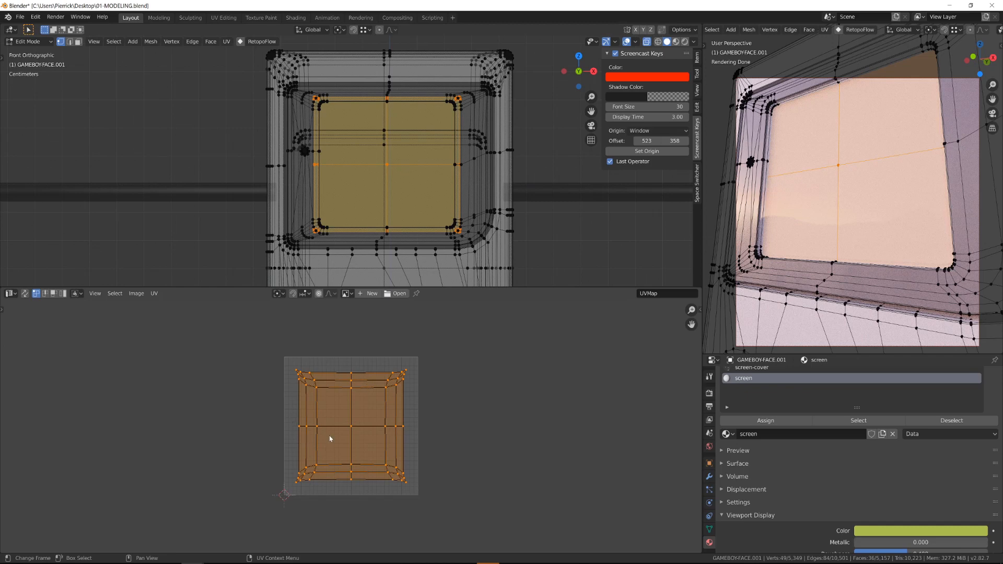
- Unwrap the display panel from the front using Project from View (Bounds)
{"action": "scroll", "coordinate": [399, 202], "scroll_direction": "up", "scroll_amount": 1}
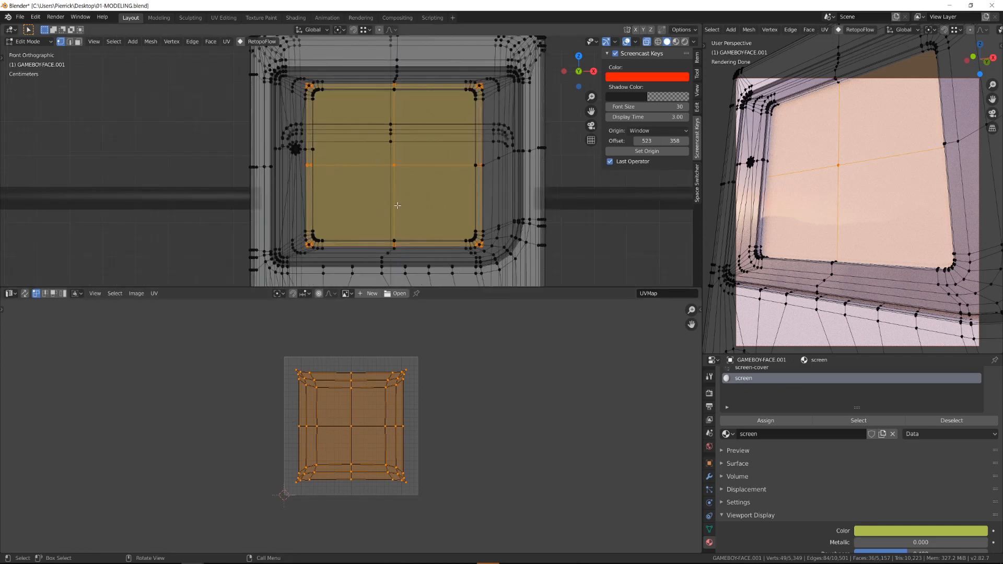
{"action": "key", "text": "u"}
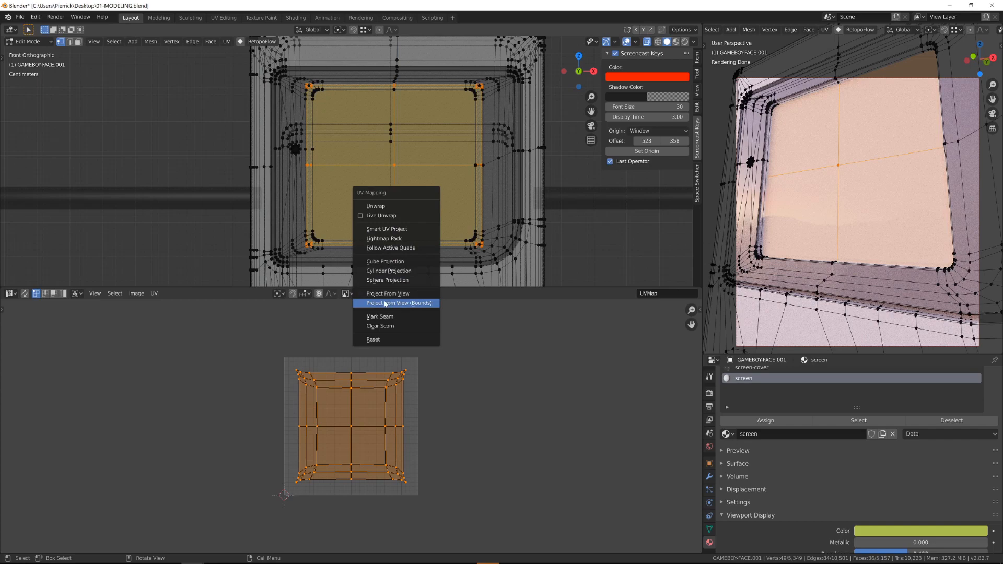
{"action": "left_click", "coordinate": [385, 303]}
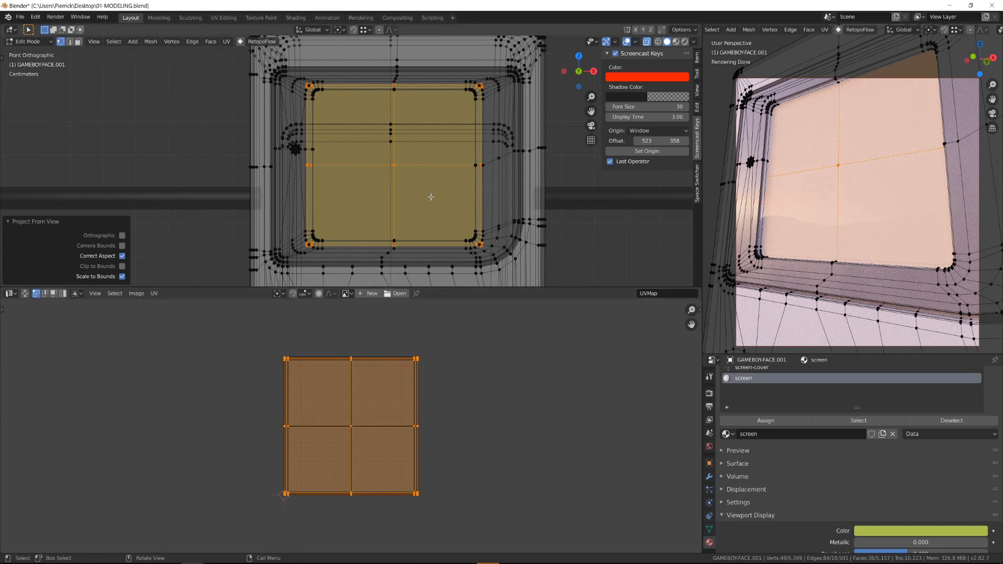
- Snap the 3D cursor to the center of the selected display panel
{"action": "scroll", "coordinate": [425, 191], "scroll_direction": "down", "scroll_amount": 1}
{"action": "scroll", "coordinate": [423, 191], "scroll_direction": "up", "scroll_amount": 1}
{"action": "key", "text": "shift+s"}
{"action": "left_click", "coordinate": [412, 244]}
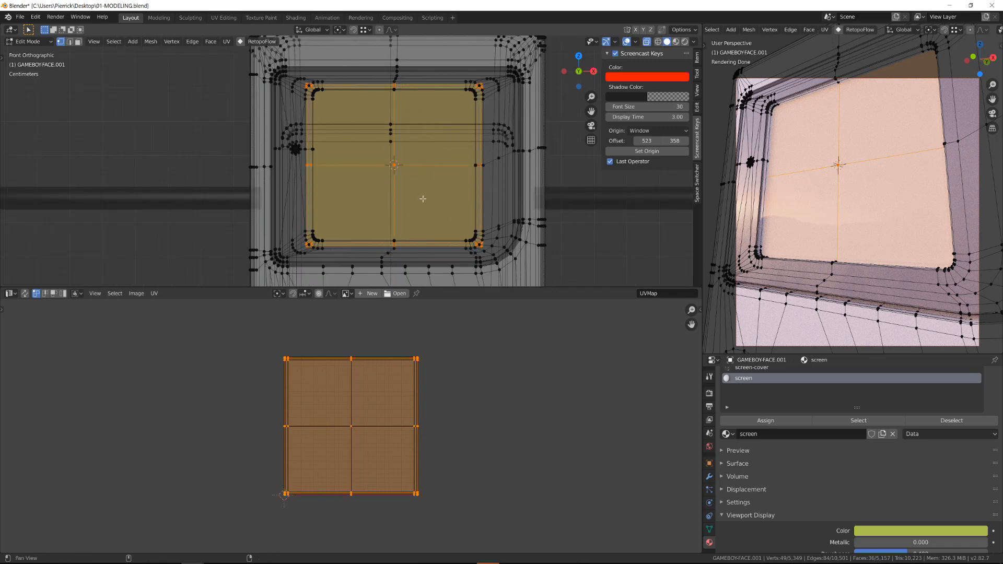
- Add a plane at the 3D cursor and rotate it 90° around the X axis
{"action": "middle_click_drag", "start_coordinate": [421, 203], "coordinate": [404, 202], "text": "shift"}
{"action": "key", "text": "shift+a"}
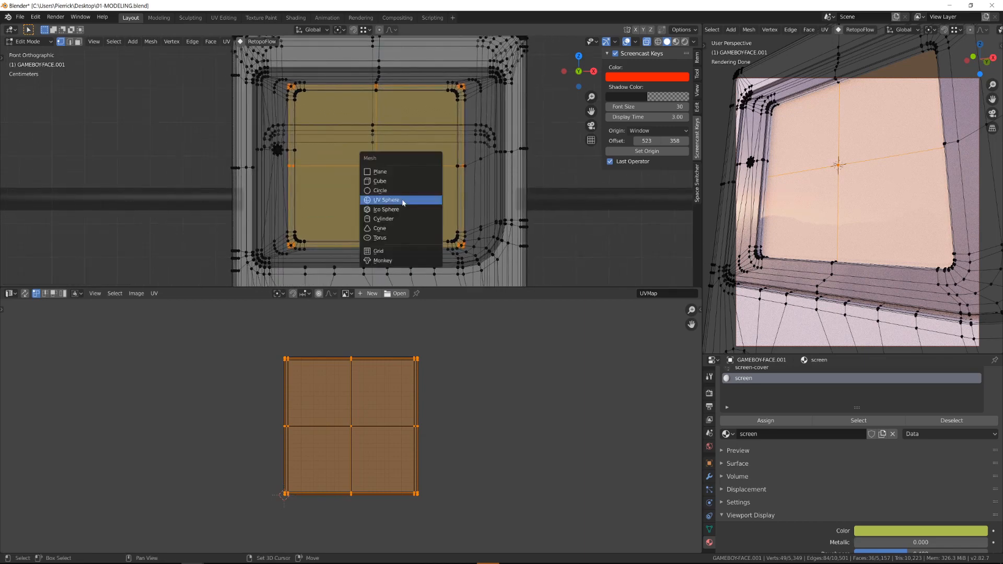
{"action": "left_click", "coordinate": [388, 171]}
{"action": "key", "text": "r"}
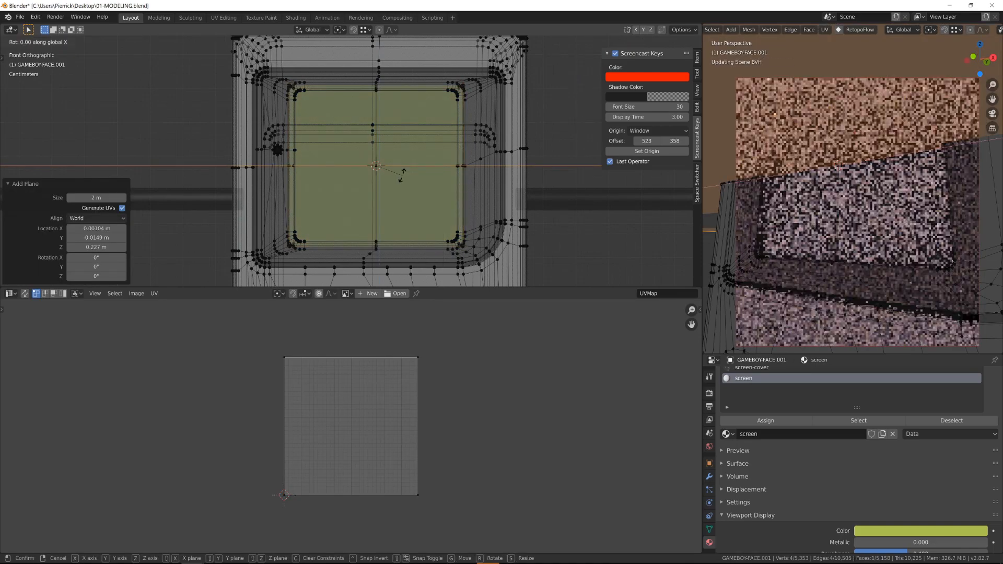
{"action": "key", "text": "x"}
{"action": "key", "text": "9"}
{"action": "key", "text": "0"}
{"action": "key", "text": "Return"}
- Scale the plane down to roughly the display panel's width to compare proportions, then delete it
{"action": "key", "text": "s"}
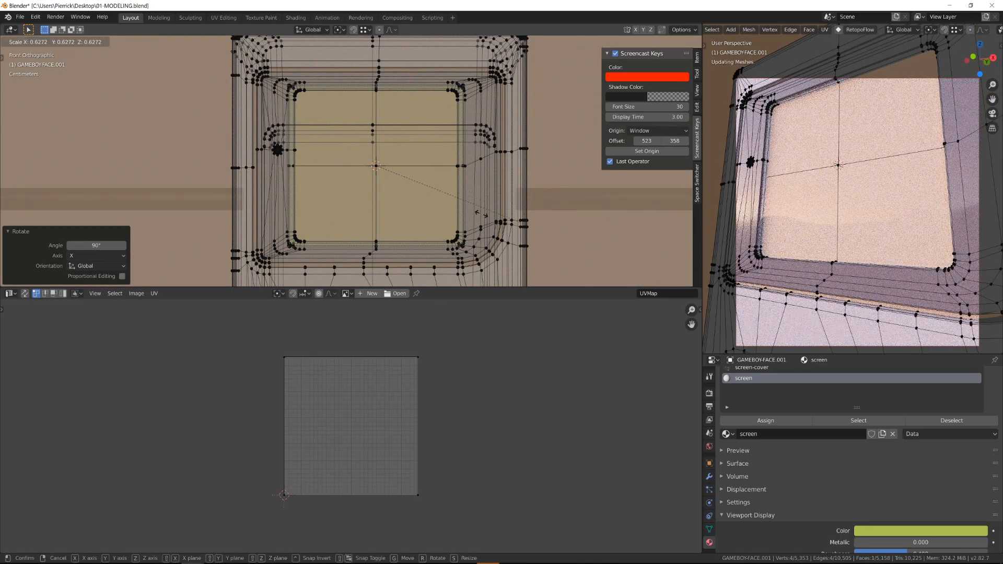
{"action": "left_click", "coordinate": [448, 205]}
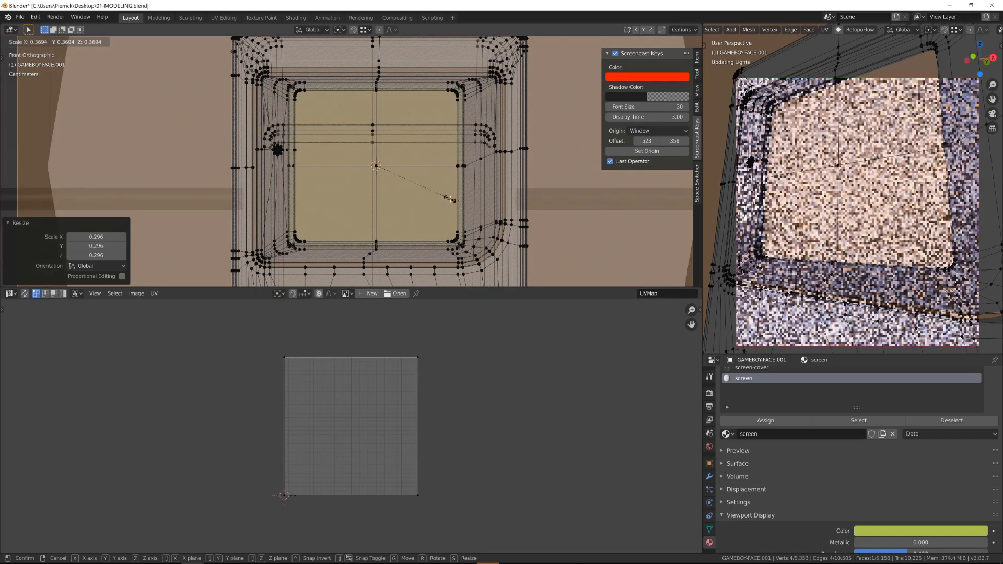
{"action": "key", "text": "s"}
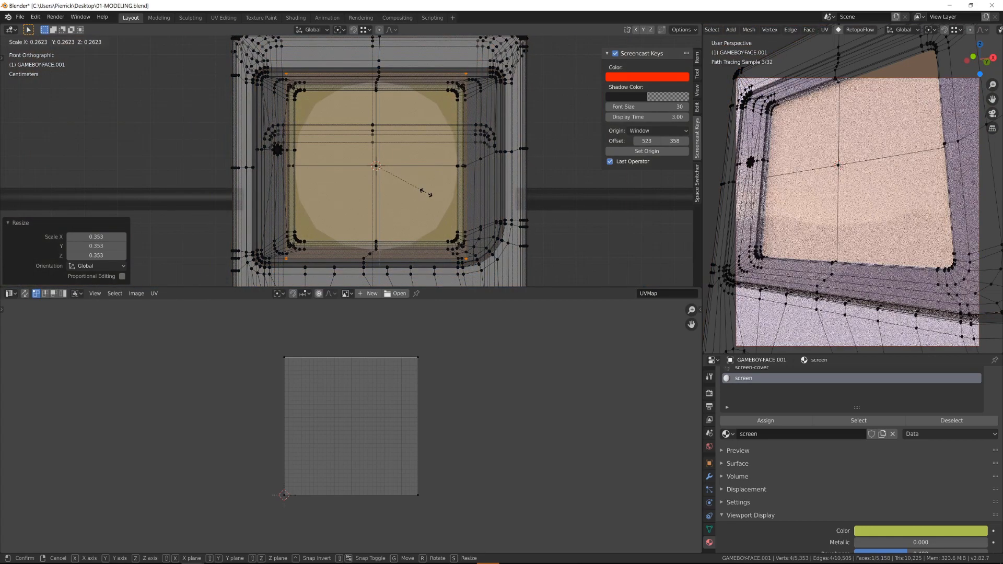
{"action": "left_click", "coordinate": [427, 193]}
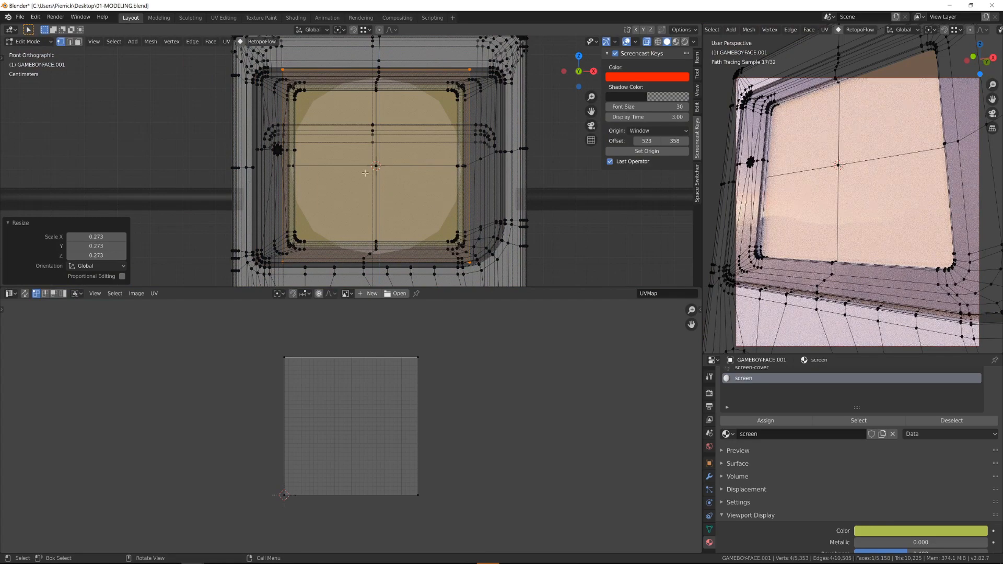
{"action": "key", "text": "x"}
{"action": "left_click", "coordinate": [408, 157]}
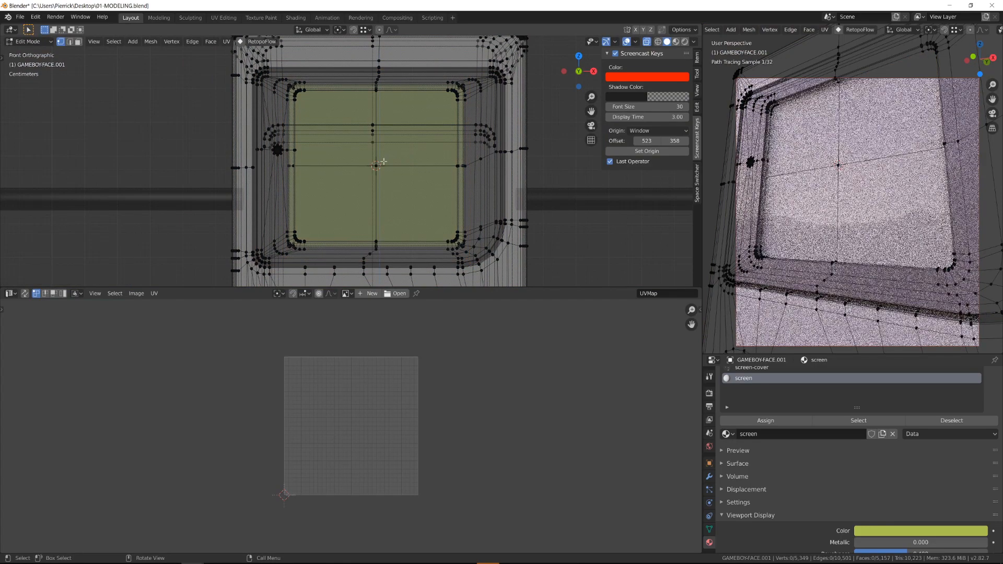
- Select the linked display panel and scale its UVs along Y by about 0.86
{"action": "key", "text": "l"}
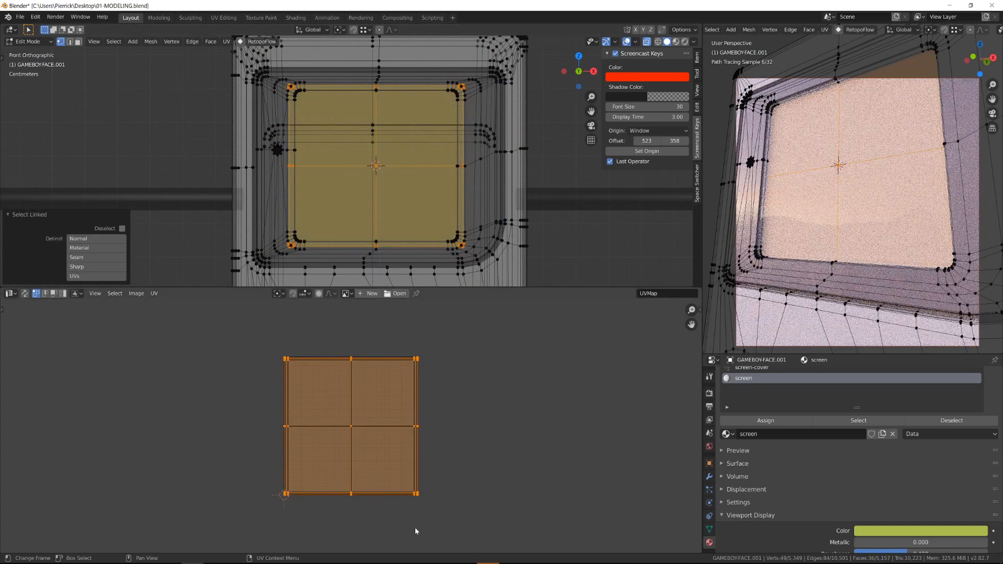
{"action": "key", "text": "s"}
{"action": "key", "text": "y"}
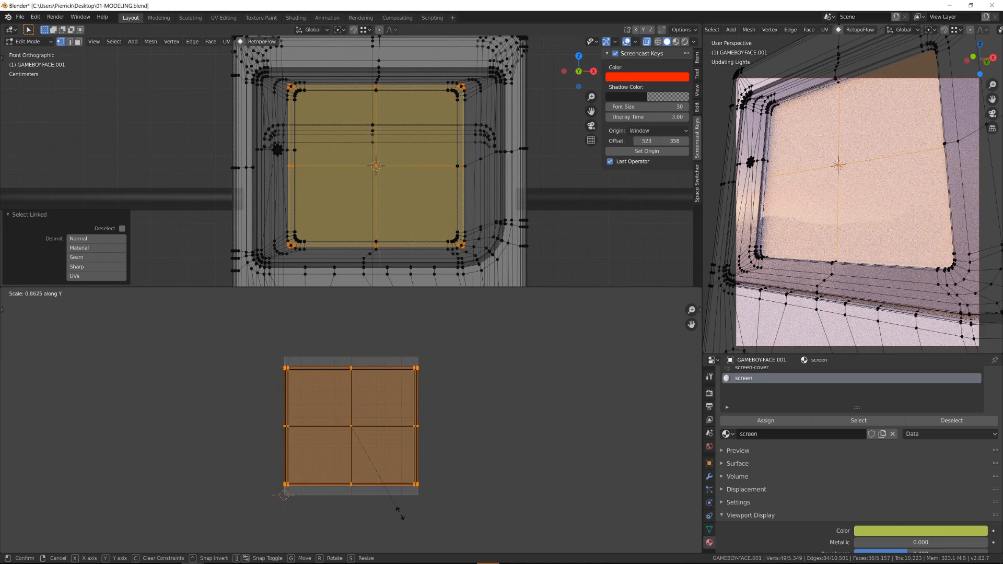
{"action": "left_click", "coordinate": [398, 509]}
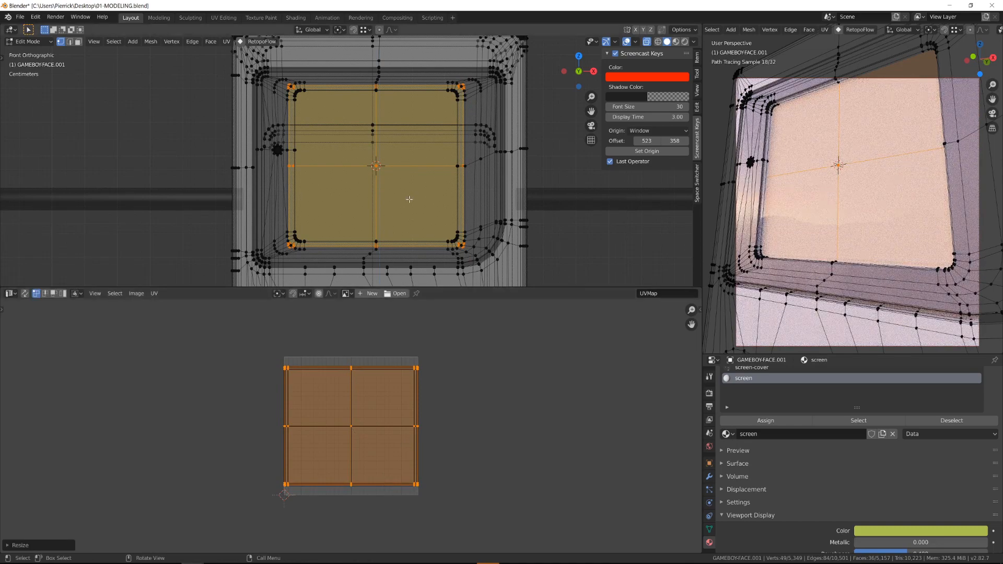
- Unwrap the display panel using Project From View and enlarge its UVs to nearly fill the UV square
{"action": "key", "text": "u"}
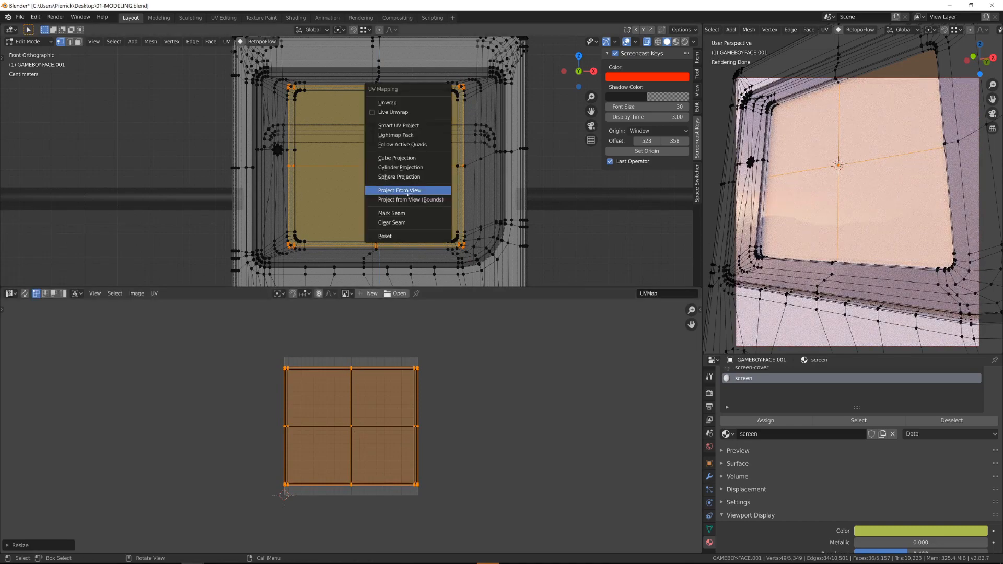
{"action": "left_click", "coordinate": [410, 191]}
{"action": "key", "text": "s"}
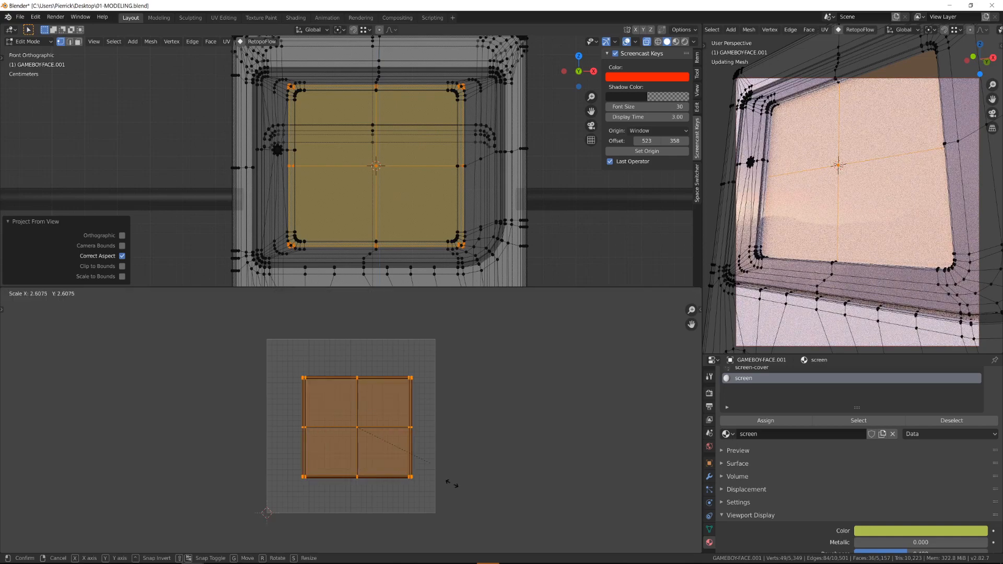
{"action": "left_click", "coordinate": [463, 492]}
- Center the display panel's UVs along X and scale them by about 1.01 to meet the UV square's sides
{"action": "key", "text": "g"}
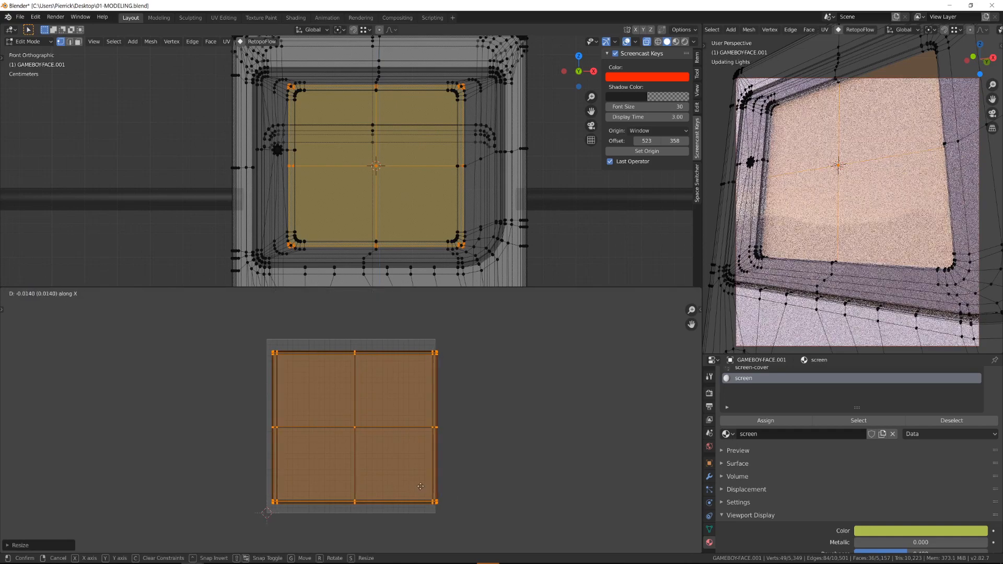
{"action": "left_click", "coordinate": [414, 490]}
{"action": "scroll", "coordinate": [482, 499], "scroll_direction": "up", "scroll_amount": 2}
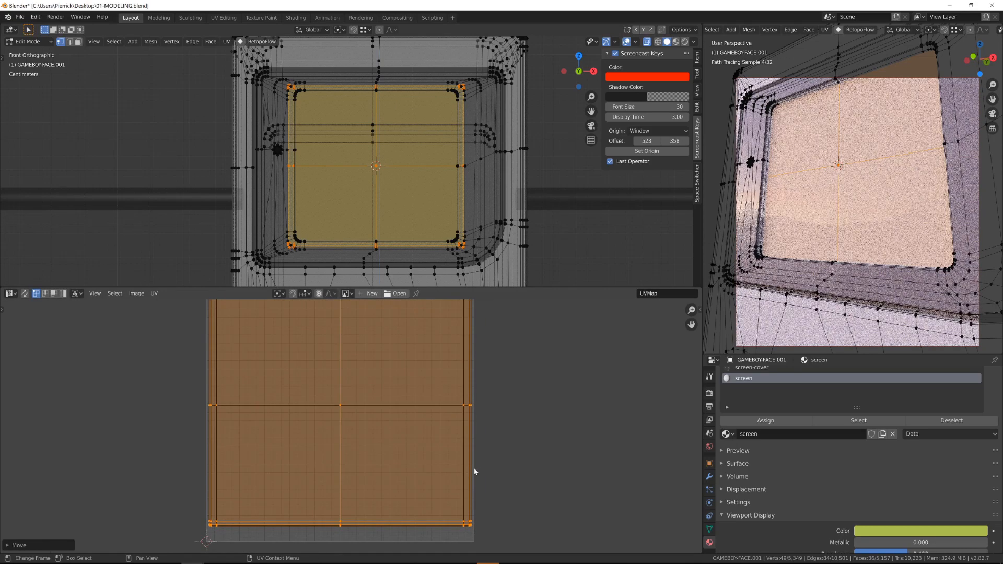
{"action": "key", "text": "s"}
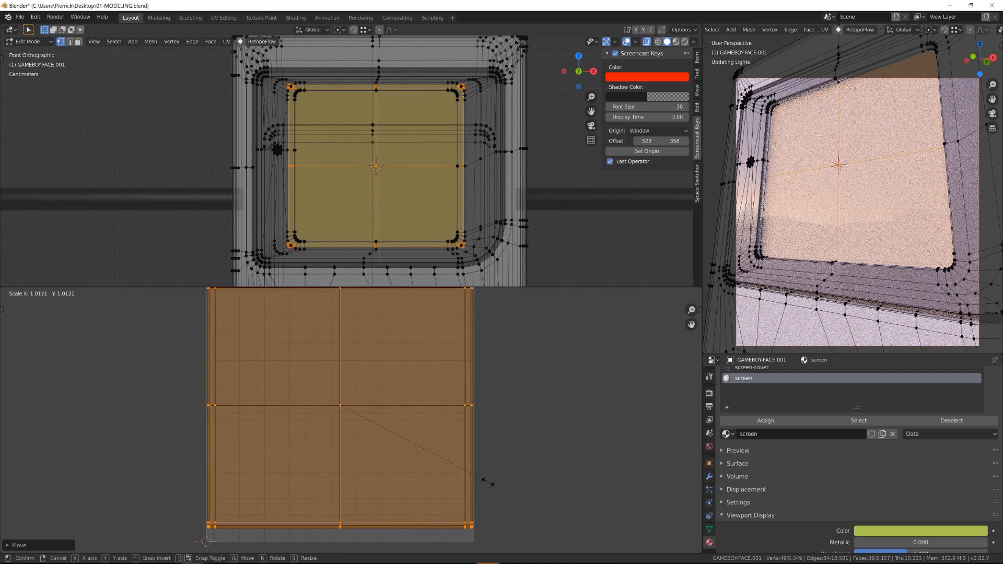
{"action": "left_click", "coordinate": [487, 481]}
{"action": "scroll", "coordinate": [488, 481], "scroll_direction": "down", "scroll_amount": 2}
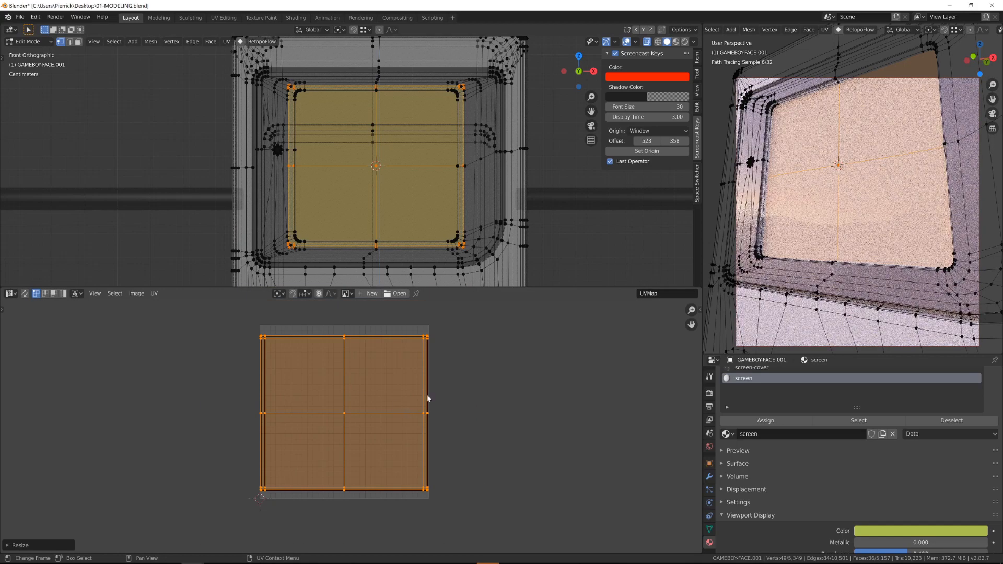
- Leave Edit Mode and change the UV Editor area to the Shader Editor with the screen material's nodes
{"action": "key", "text": "Tab"}
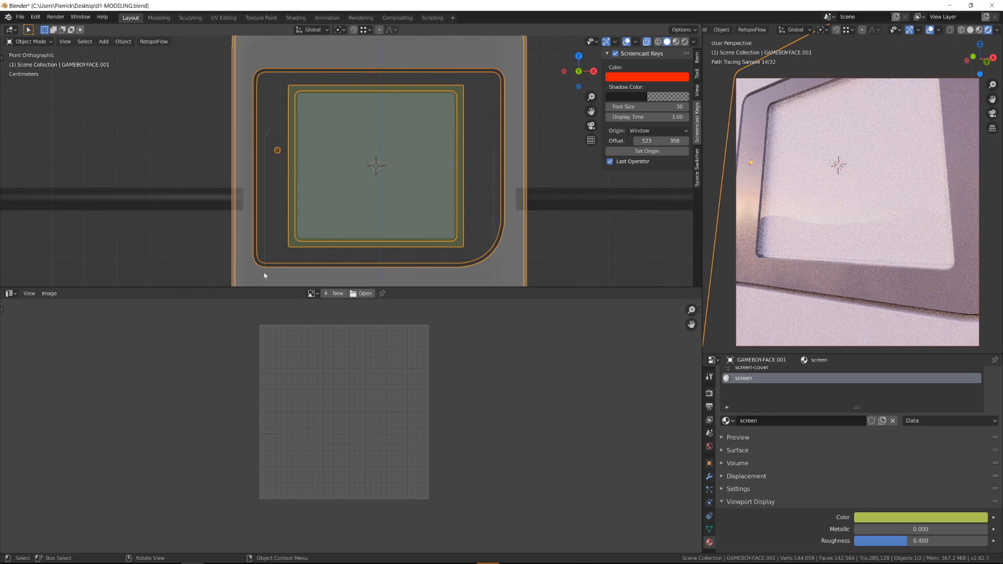
{"action": "left_click", "coordinate": [11, 293]}
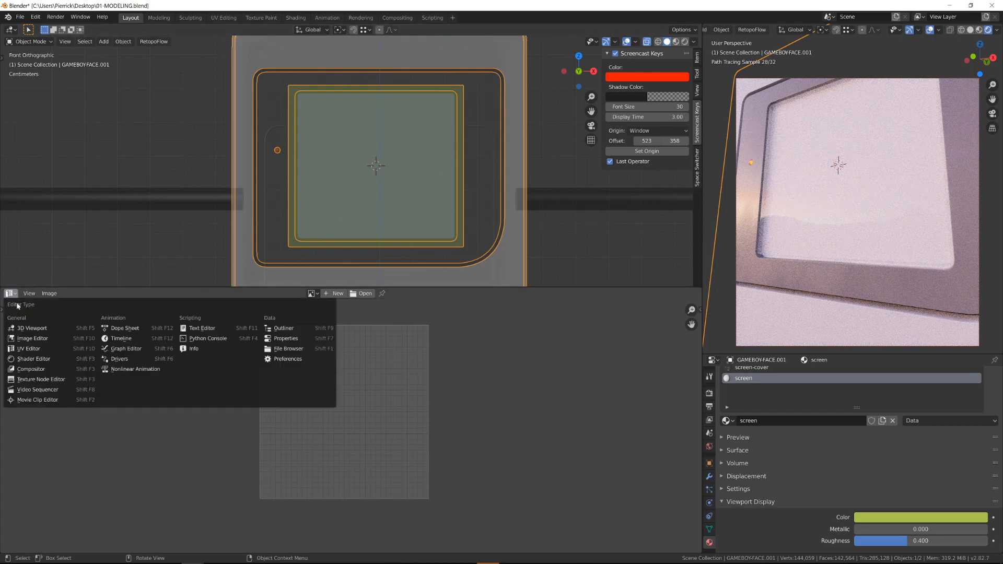
{"action": "left_click", "coordinate": [32, 359]}
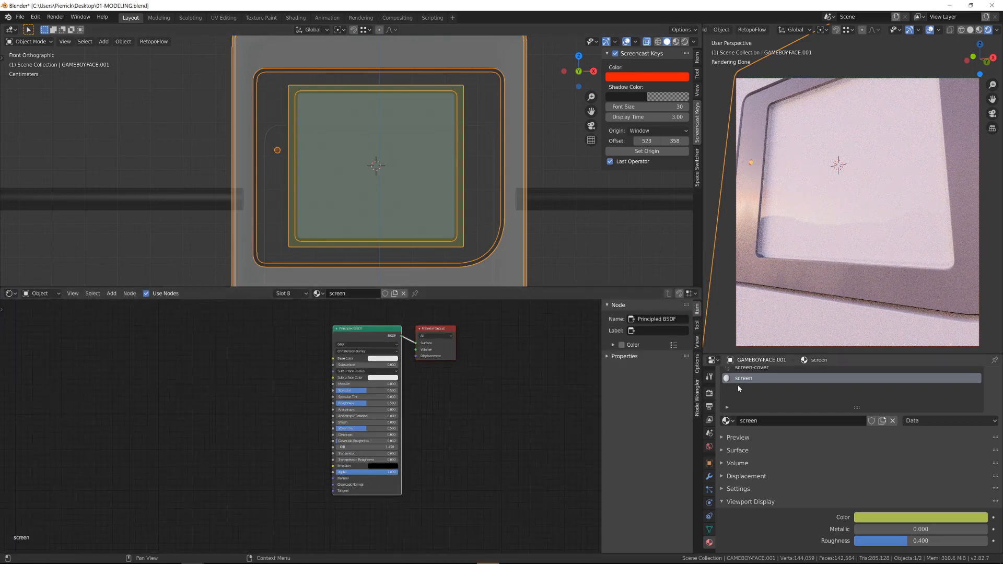
- Add an Emission shader to the screen material, connect it to the Material Output's Surface, and colour it light green
{"action": "scroll", "coordinate": [550, 397], "scroll_direction": "down", "scroll_amount": 1}
{"action": "middle_click_drag", "start_coordinate": [396, 392], "coordinate": [410, 445]}
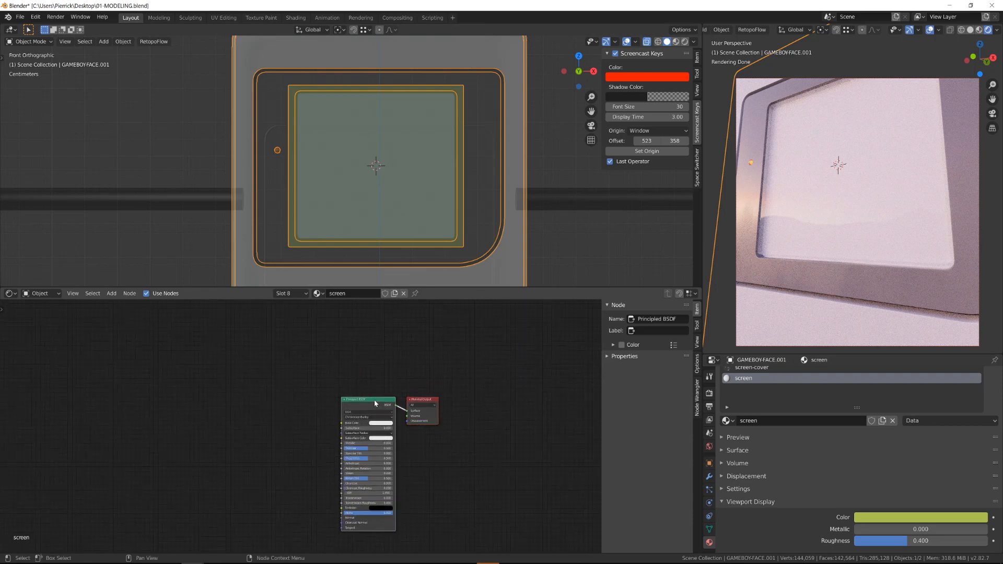
{"action": "left_click_drag", "start_coordinate": [373, 403], "coordinate": [305, 430]}
{"action": "left_click", "coordinate": [349, 406]}
{"action": "key", "text": "shift+a"}
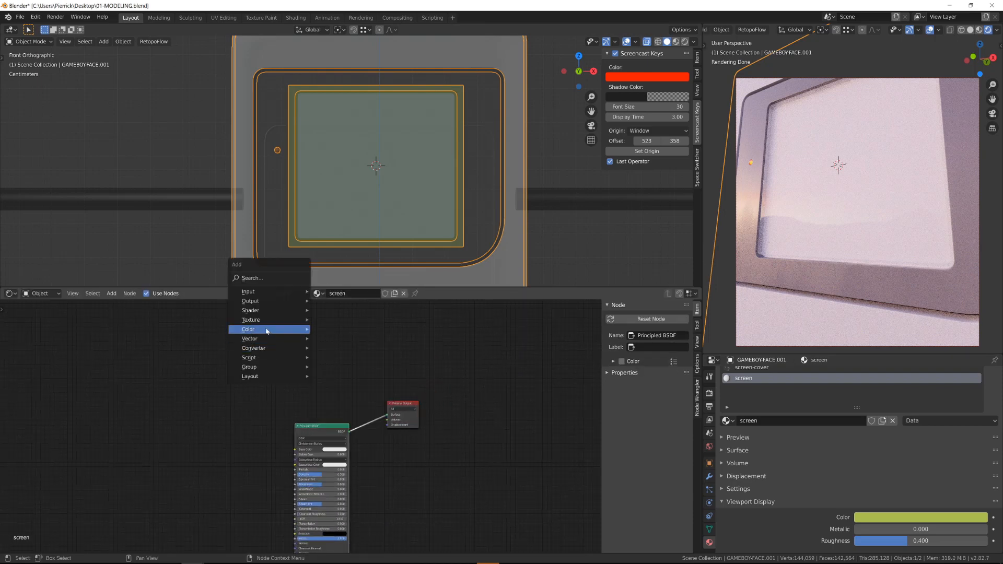
{"action": "mouse_move", "coordinate": [262, 315]}
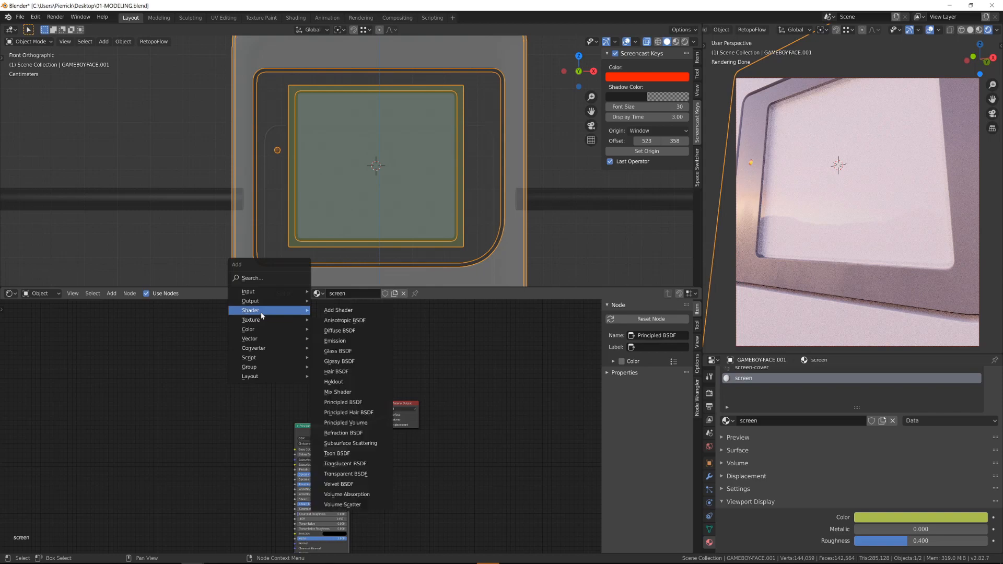
{"action": "left_click", "coordinate": [351, 340]}
{"action": "left_click", "coordinate": [190, 358]}
{"action": "left_click_drag", "start_coordinate": [224, 369], "coordinate": [387, 414]}
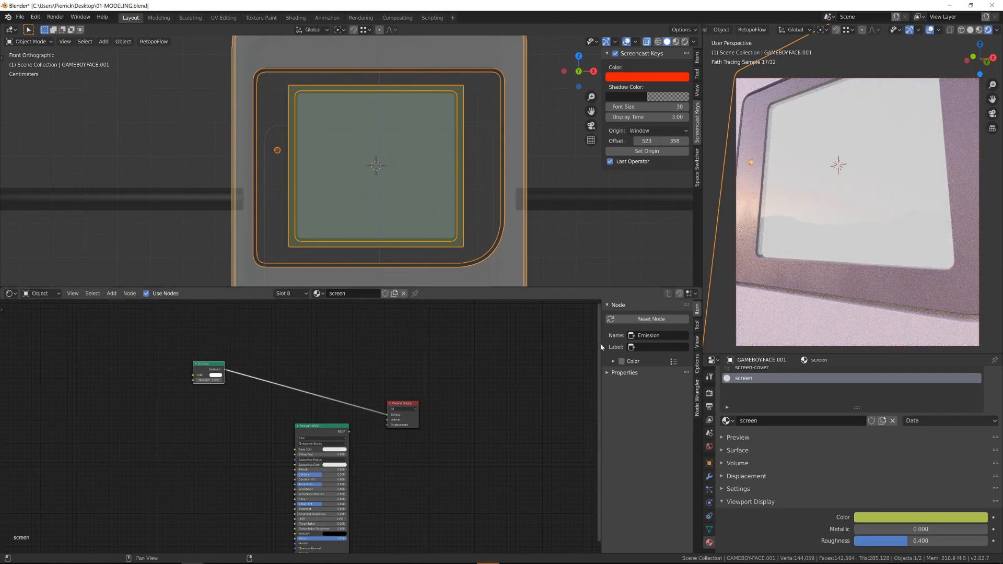
{"action": "left_click", "coordinate": [215, 375]}
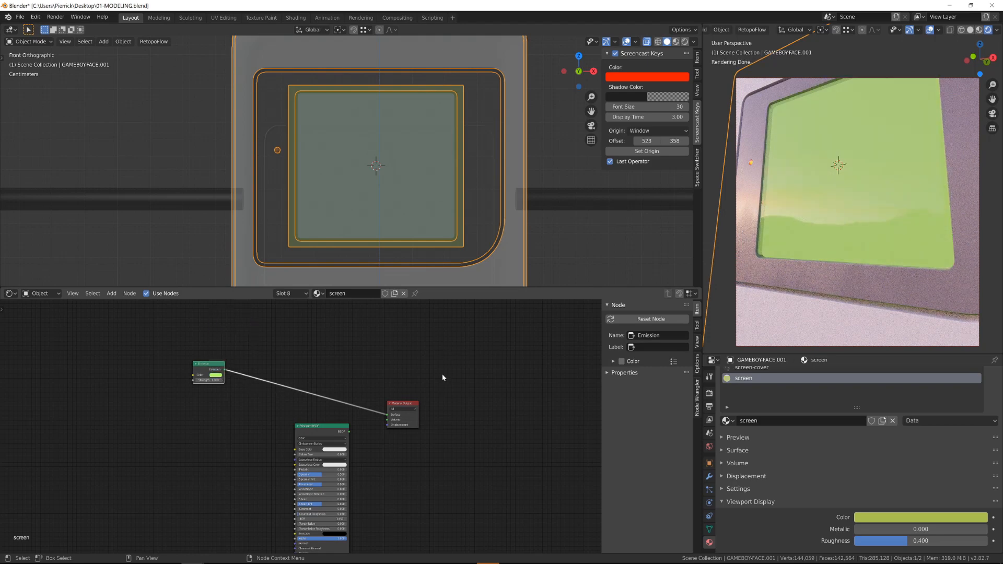
- Delete the Principled BSDF node and move the Emission node next to the Material Output
{"action": "scroll", "coordinate": [313, 426], "scroll_direction": "down", "scroll_amount": 3}
{"action": "left_click_drag", "start_coordinate": [315, 426], "coordinate": [319, 418]}
{"action": "key", "text": "x"}
{"action": "left_click_drag", "start_coordinate": [232, 380], "coordinate": [328, 403]}
{"action": "scroll", "coordinate": [836, 209], "scroll_direction": "down", "scroll_amount": 3}
{"action": "scroll", "coordinate": [342, 408], "scroll_direction": "up", "scroll_amount": 5}
{"action": "scroll", "coordinate": [308, 414], "scroll_direction": "up", "scroll_amount": 3}
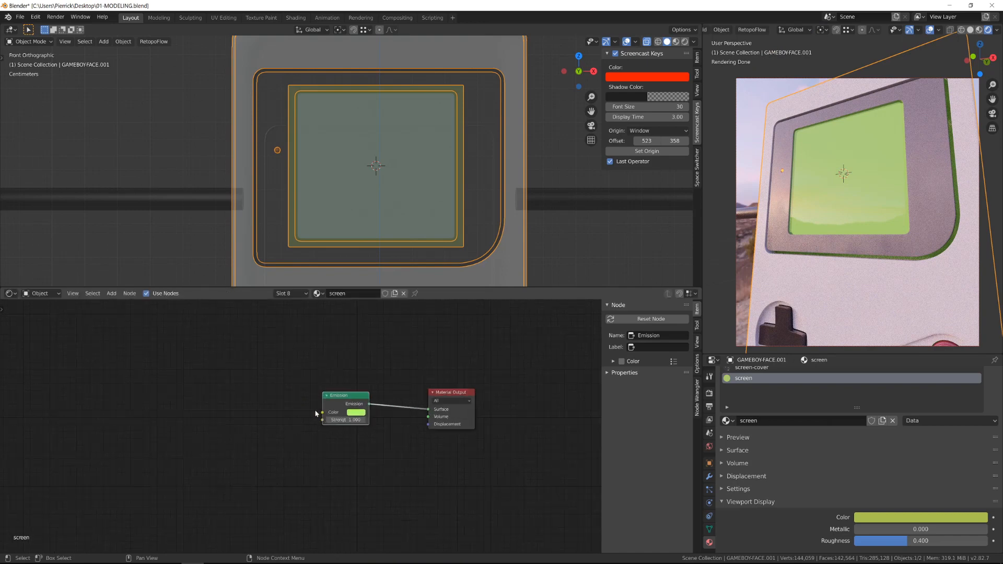
- Add a Gradient Texture node well before the Emission node, leaving room between them
{"action": "middle_click_drag", "start_coordinate": [264, 408], "coordinate": [376, 417]}
{"action": "key", "text": "shift+a"}
{"action": "mouse_move", "coordinate": [309, 372]}
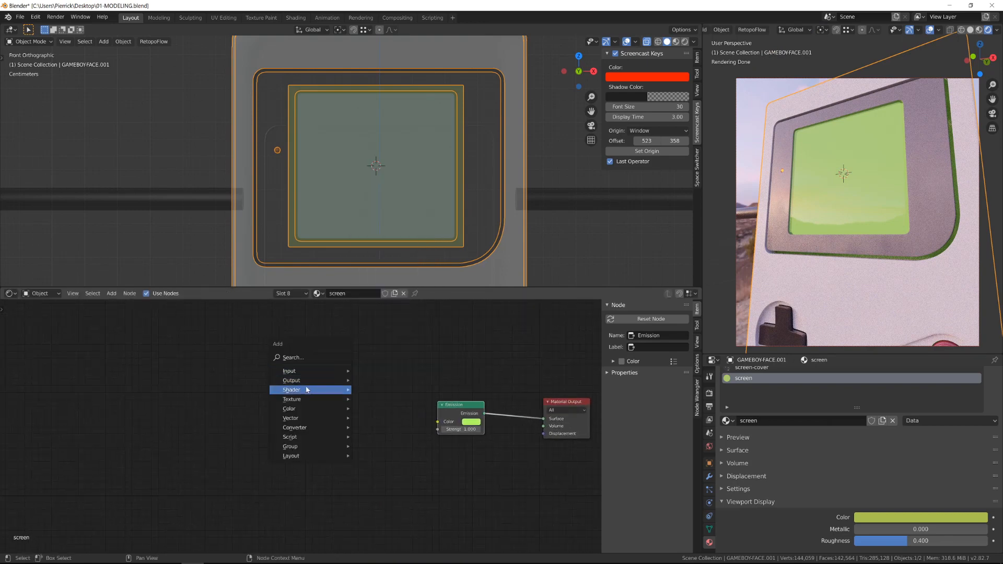
{"action": "mouse_move", "coordinate": [314, 399]}
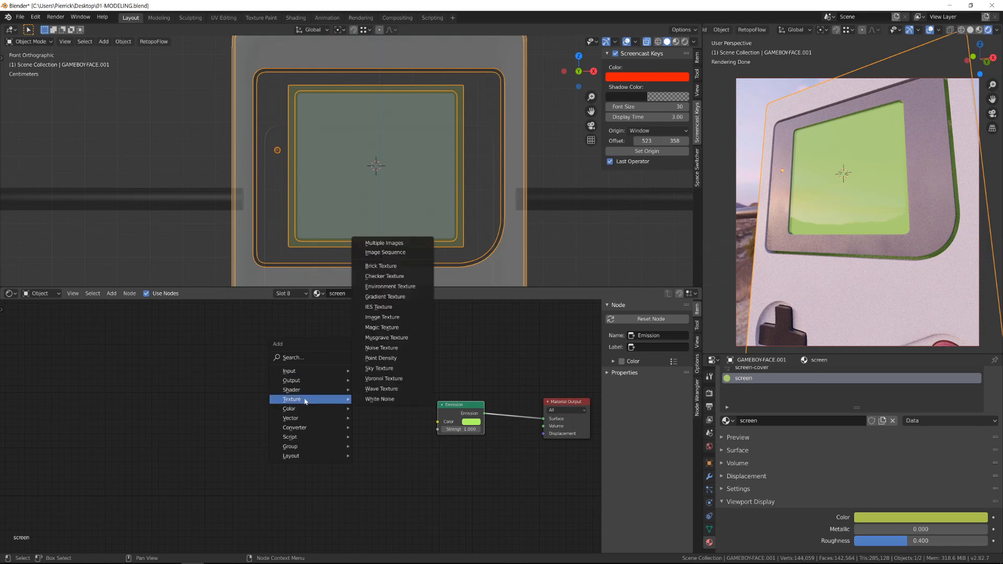
{"action": "left_click", "coordinate": [397, 296]}
{"action": "left_click", "coordinate": [249, 399]}
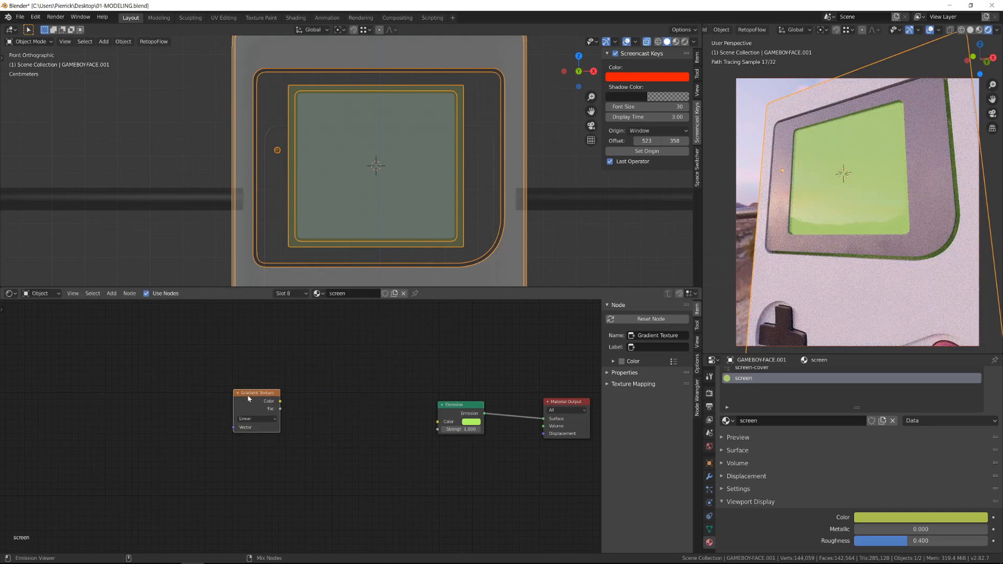
- Preview the Gradient Texture through a Viewer node and set its gradient type to Quadratic sphere
{"action": "left_click", "coordinate": [248, 397], "text": "ctrl+shift"}
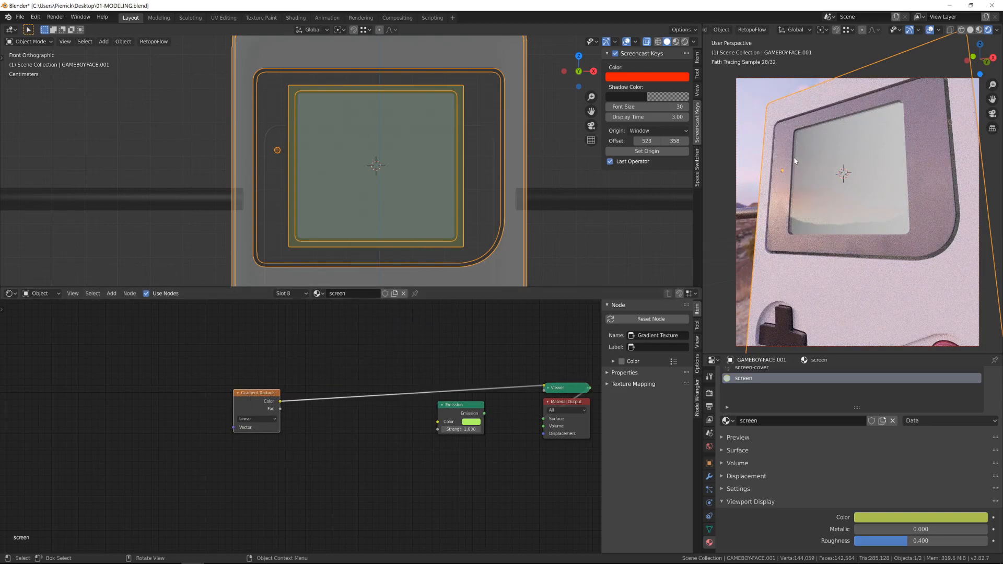
{"action": "left_click", "coordinate": [271, 419]}
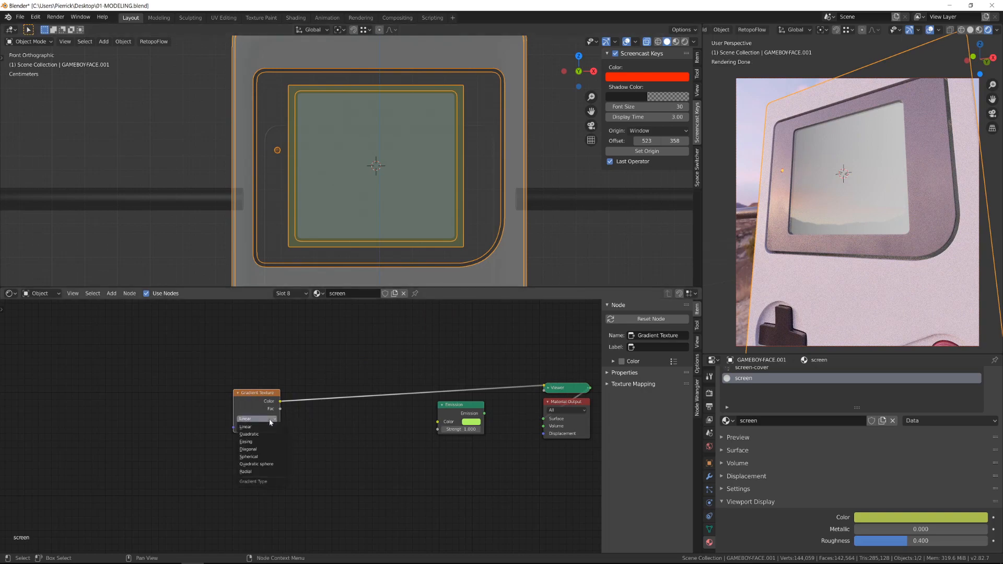
{"action": "left_click", "coordinate": [264, 464]}
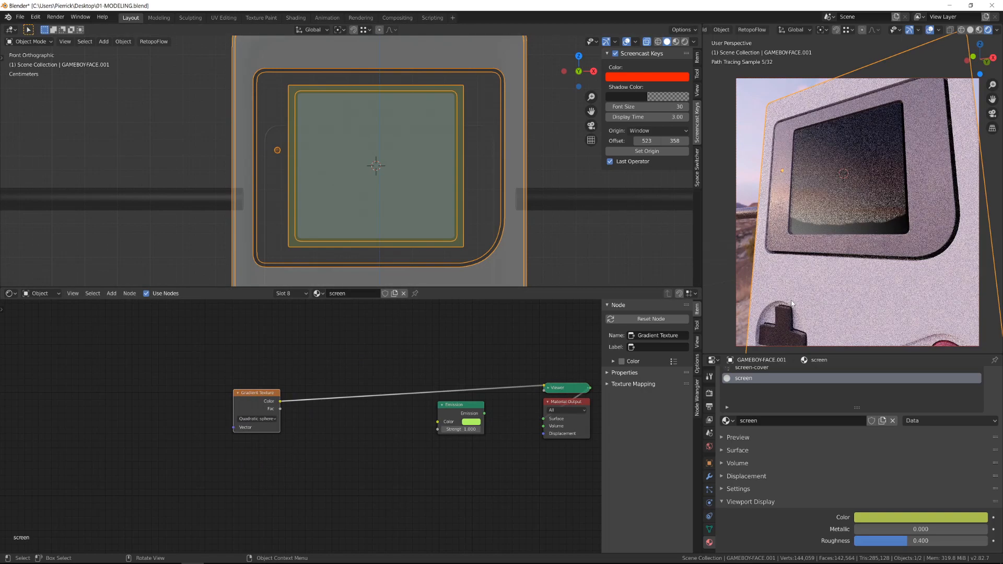
- Insert a ColorRamp after the Gradient Texture, bringing the white stop closer to the black stop and setting the black stop's position to 0.018
{"action": "key", "text": "shift+a"}
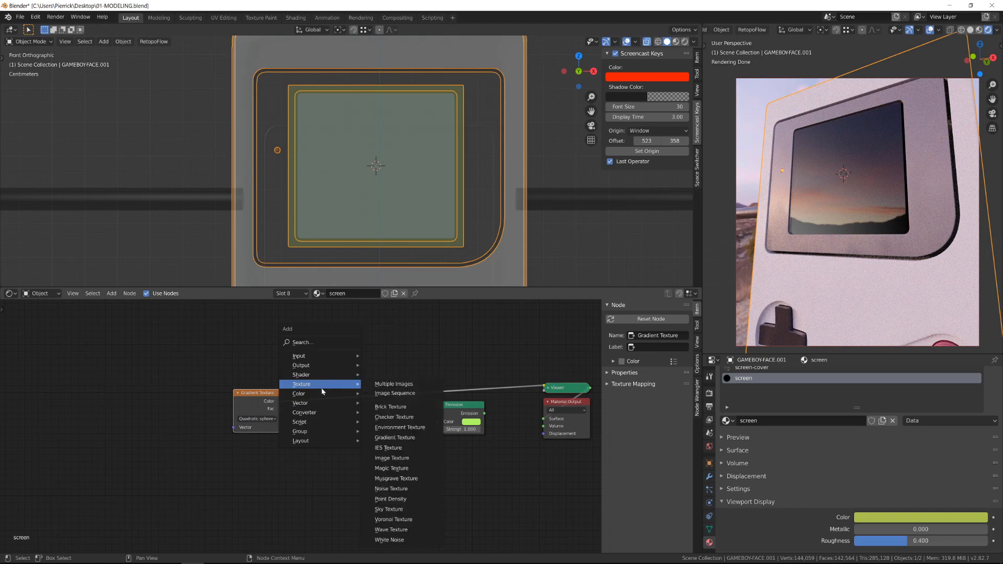
{"action": "mouse_move", "coordinate": [346, 415]}
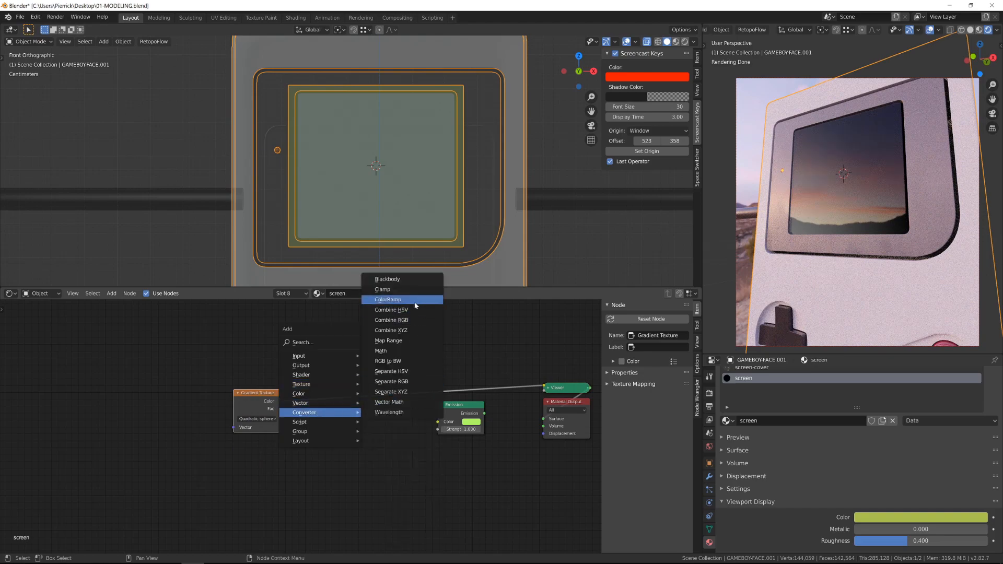
{"action": "left_click", "coordinate": [388, 299]}
{"action": "left_click", "coordinate": [314, 374]}
{"action": "left_click_drag", "start_coordinate": [320, 410], "coordinate": [340, 412]}
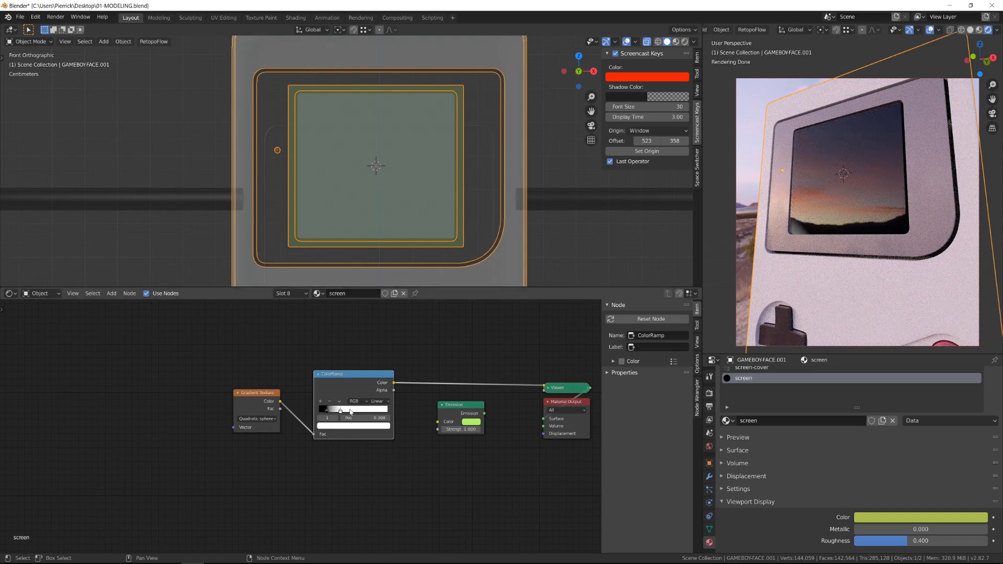
{"action": "left_click_drag", "start_coordinate": [350, 412], "coordinate": [321, 414]}
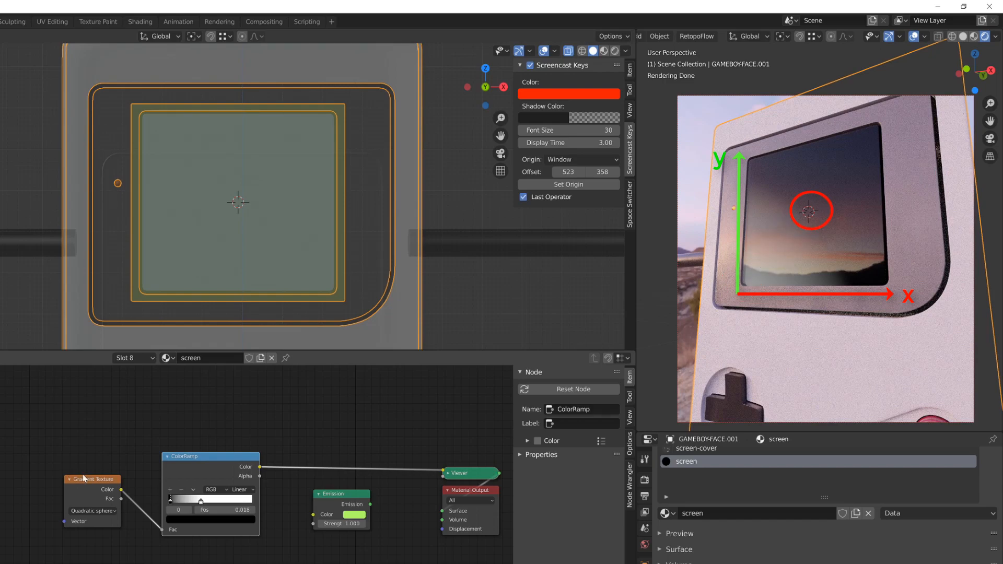
- Add connected Texture Coordinate and Mapping nodes in front of the Gradient Texture
{"action": "left_click", "coordinate": [84, 479]}
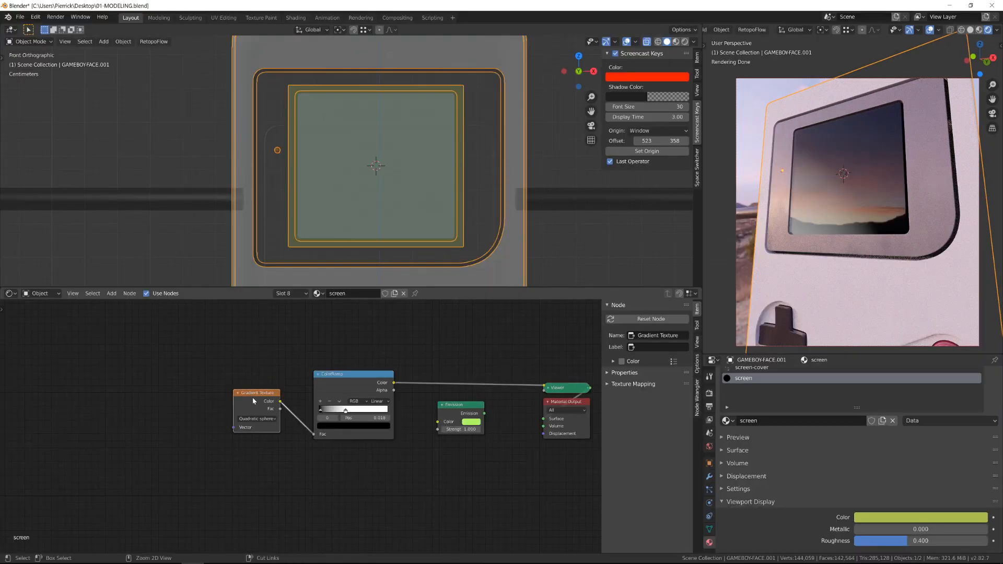
{"action": "key", "text": "ctrl+t"}
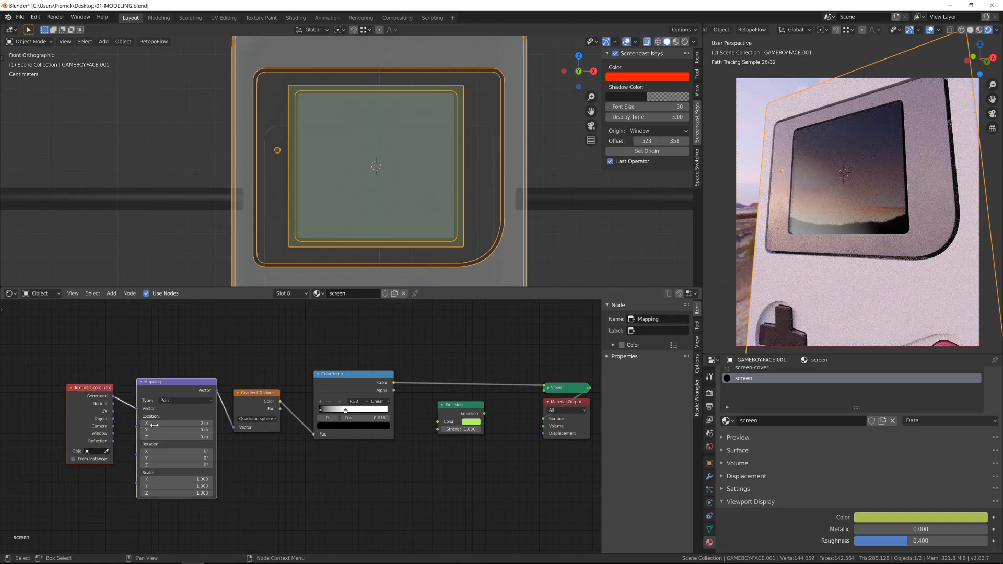
- Change the front viewport to the UV Editor and show the display panel's UVs in Edit Mode
{"action": "left_click", "coordinate": [9, 29]}
{"action": "left_click", "coordinate": [31, 85]}
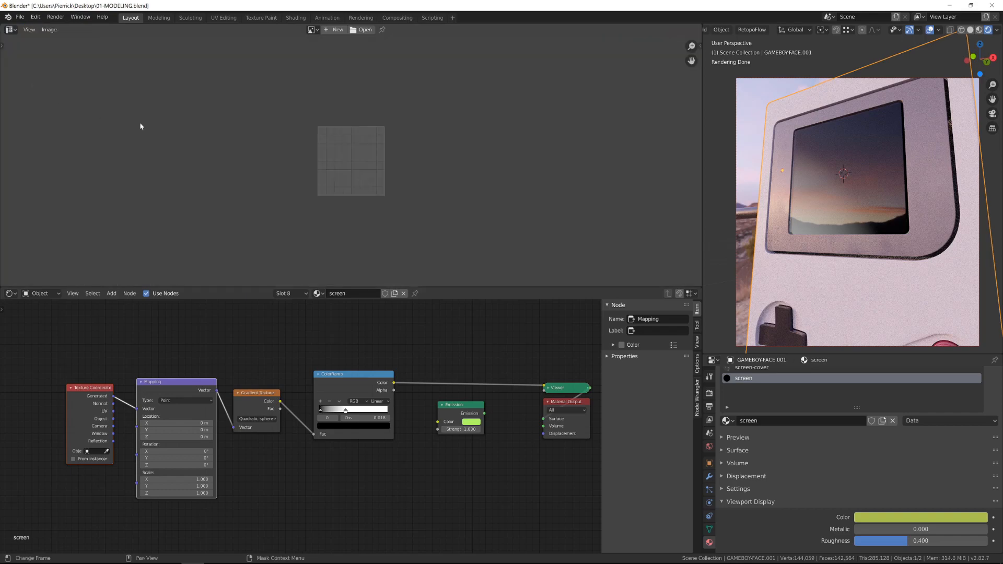
{"action": "key", "text": "Tab"}
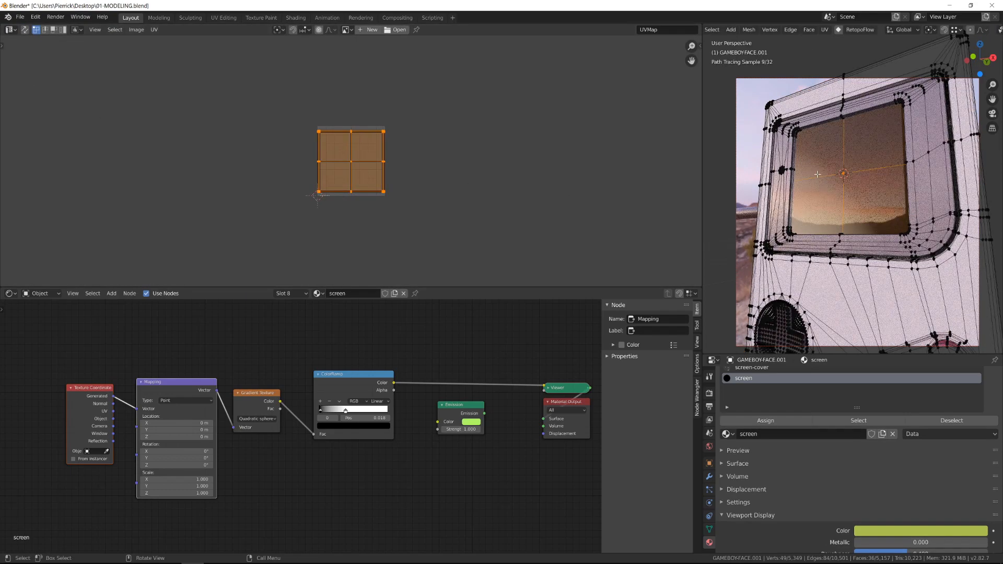
{"action": "scroll", "coordinate": [459, 177], "scroll_direction": "up", "scroll_amount": 4}
{"action": "middle_click_drag", "start_coordinate": [298, 233], "coordinate": [327, 190]}
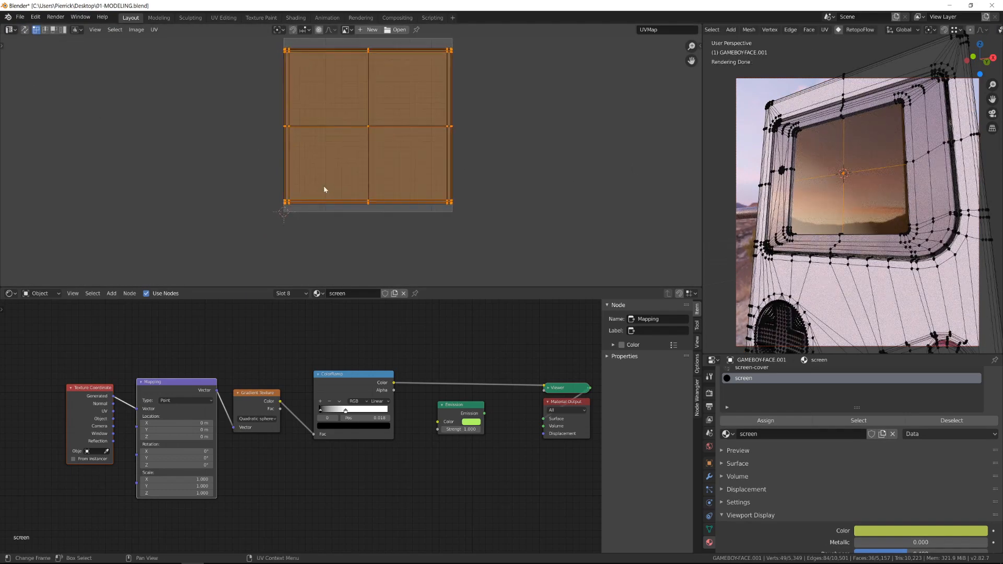
{"action": "scroll", "coordinate": [235, 234], "scroll_direction": "up", "scroll_amount": 2}
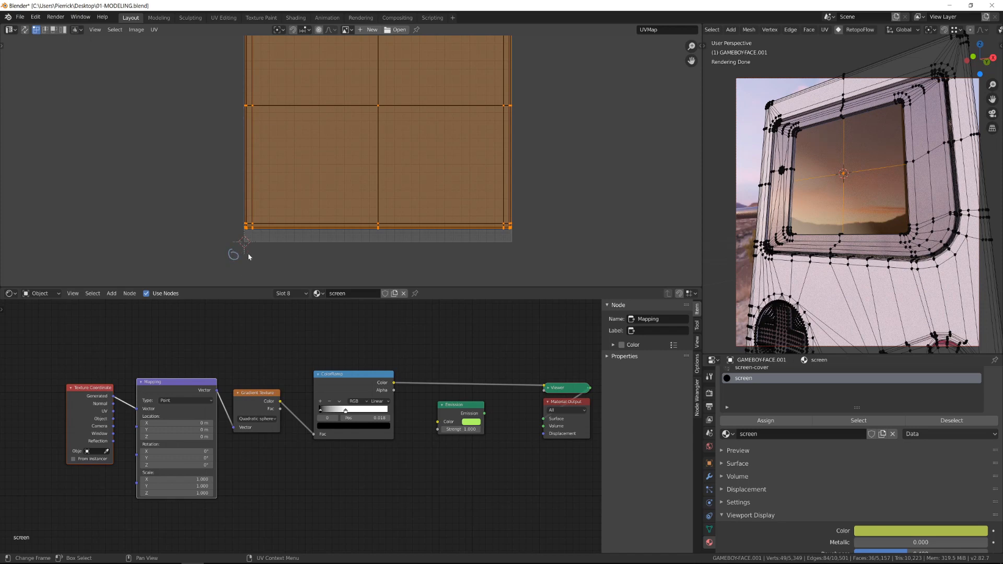
{"action": "scroll", "coordinate": [290, 260], "scroll_direction": "down", "scroll_amount": 1}
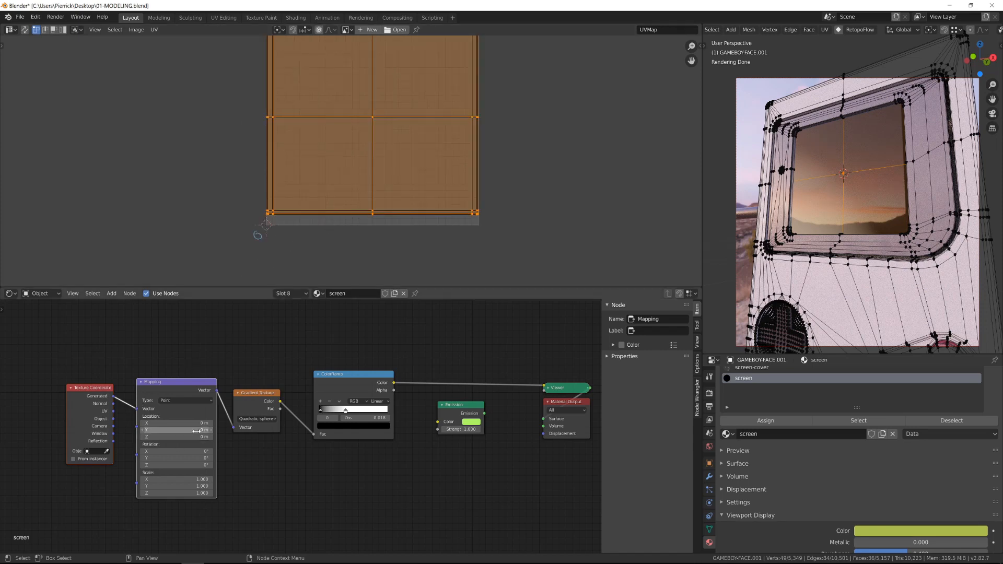
{"action": "middle_click_drag", "start_coordinate": [315, 252], "coordinate": [302, 258]}
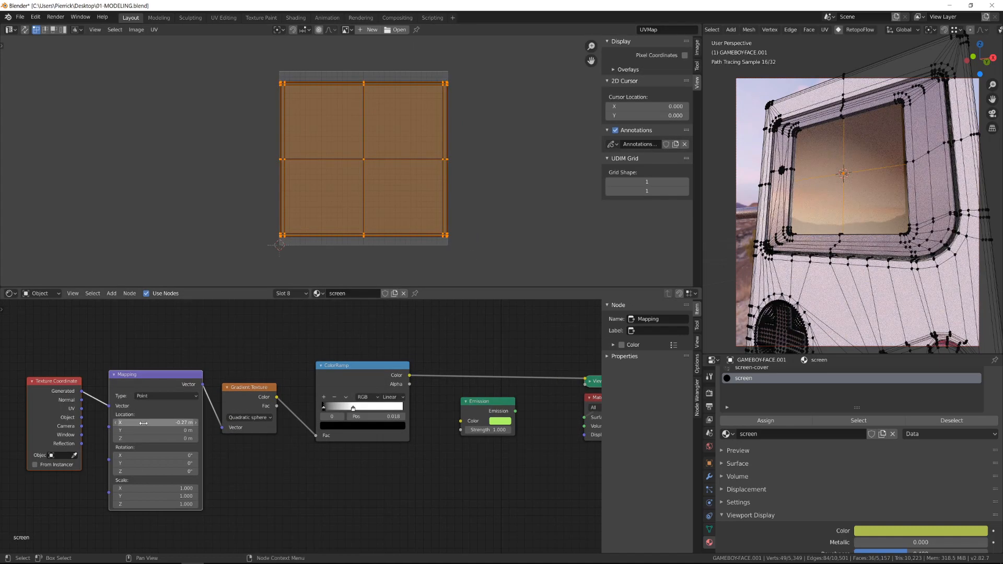
- Set the Mapping node's X location to -0.5 m and annotate the middle of the UV square's lower edge
{"action": "double_click", "coordinate": [131, 422]}
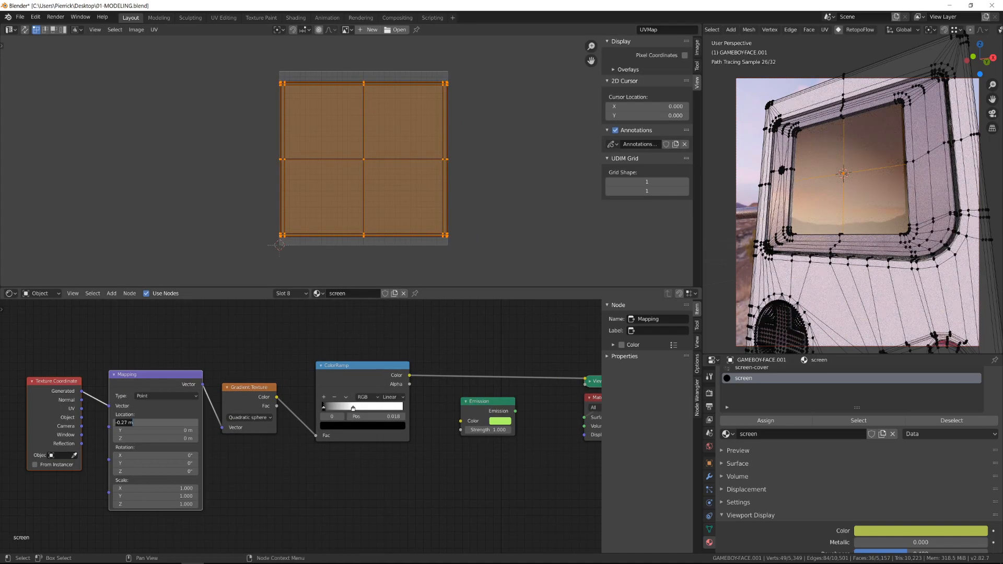
{"action": "type", "text": "-0.5"}
{"action": "key", "text": "Return"}
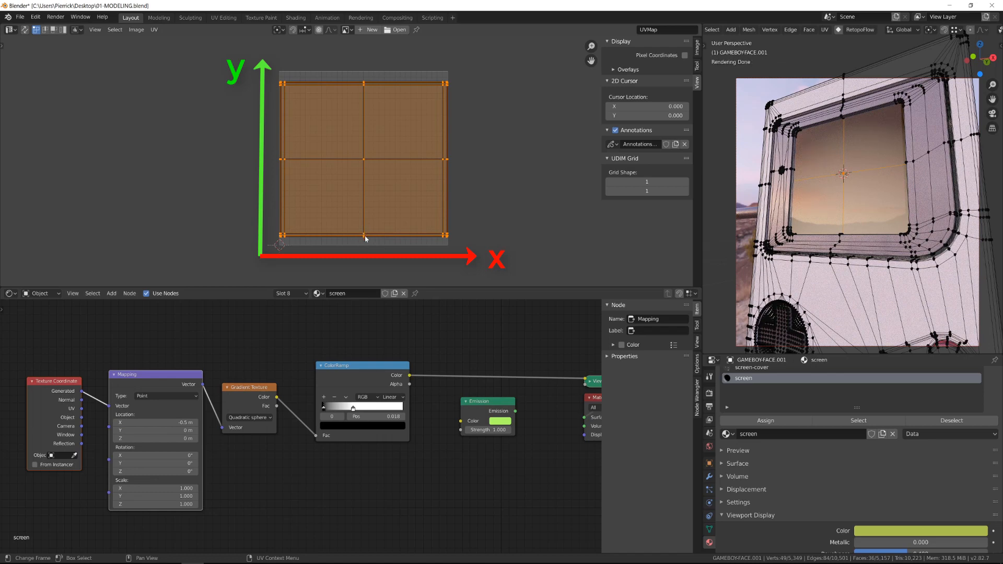
{"action": "left_click_drag", "start_coordinate": [363, 253], "coordinate": [364, 239]}
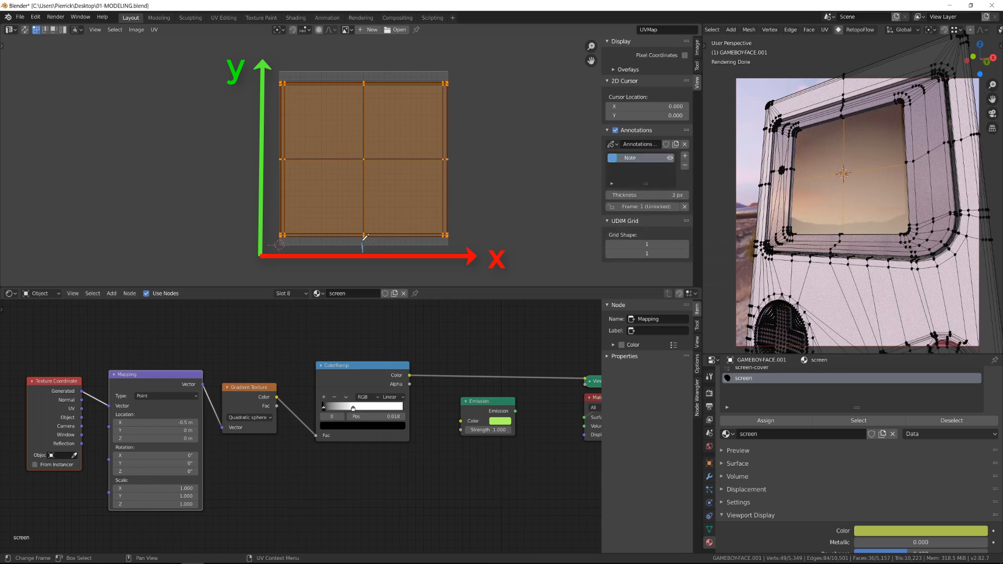
- Try a Y location of -0.5 m on the Mapping node and undo the change
{"action": "double_click", "coordinate": [157, 431]}
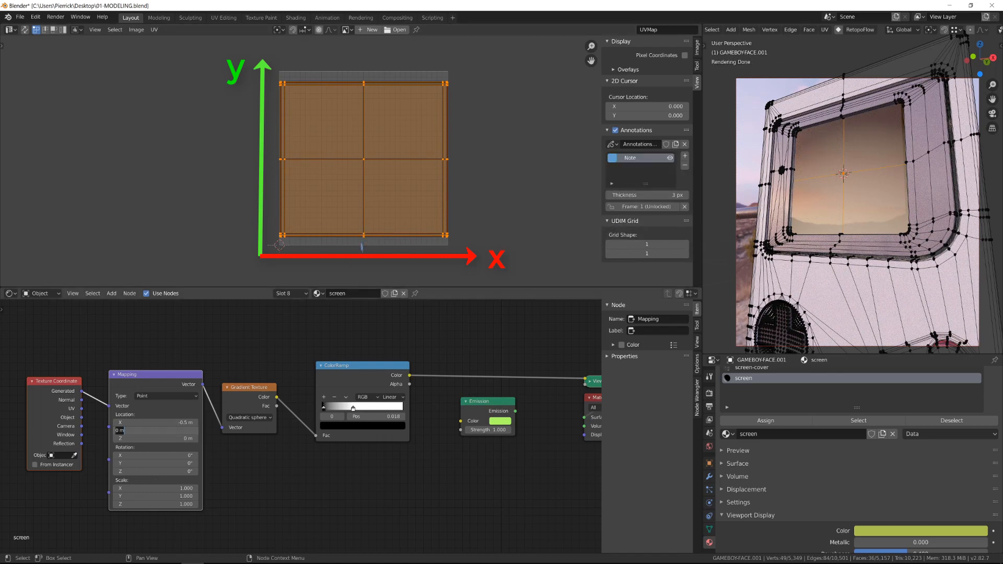
{"action": "type", "text": "-0.5"}
{"action": "key", "text": "Return"}
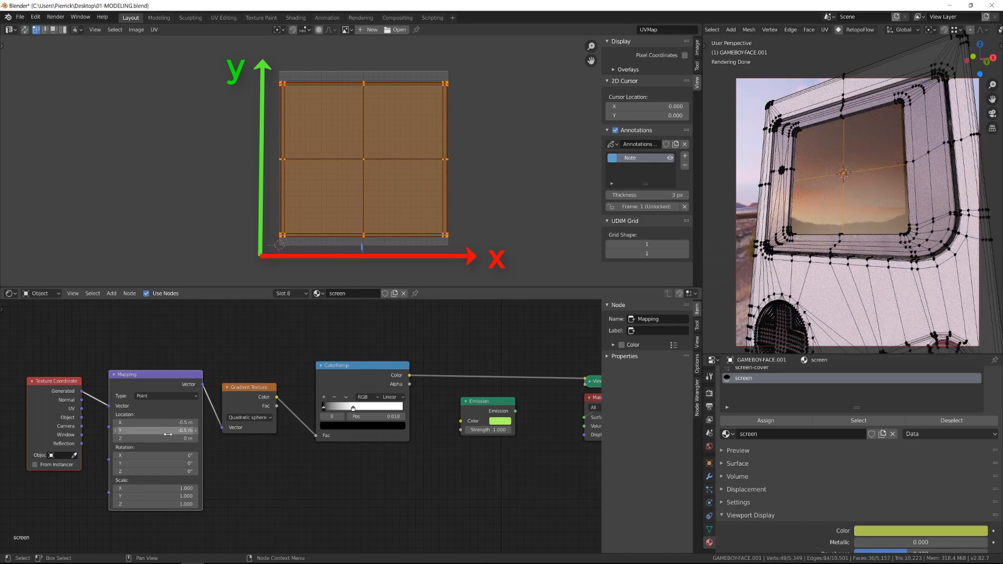
{"action": "scroll", "coordinate": [377, 269], "scroll_direction": "down", "scroll_amount": 3}
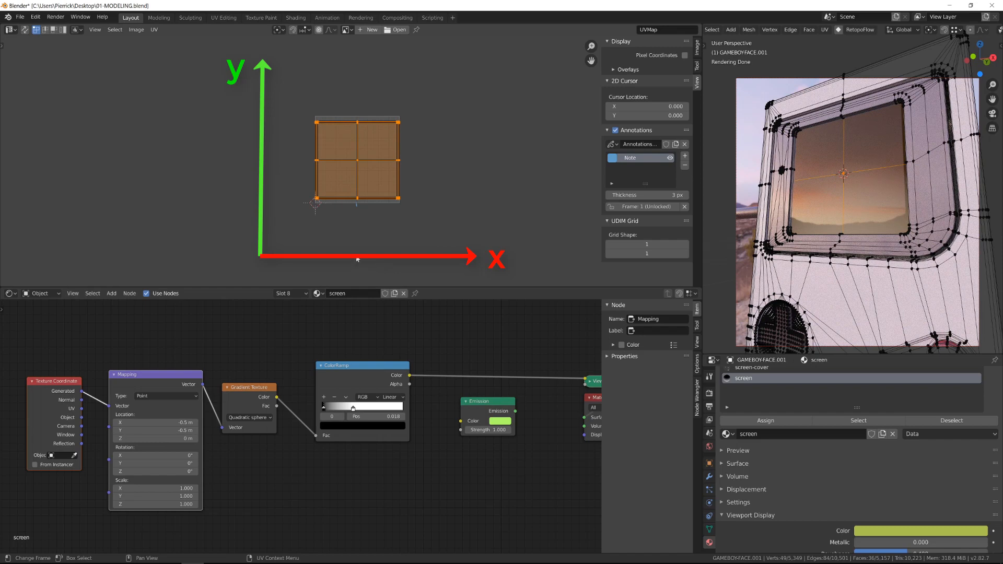
{"action": "key", "text": "ctrl+z"}
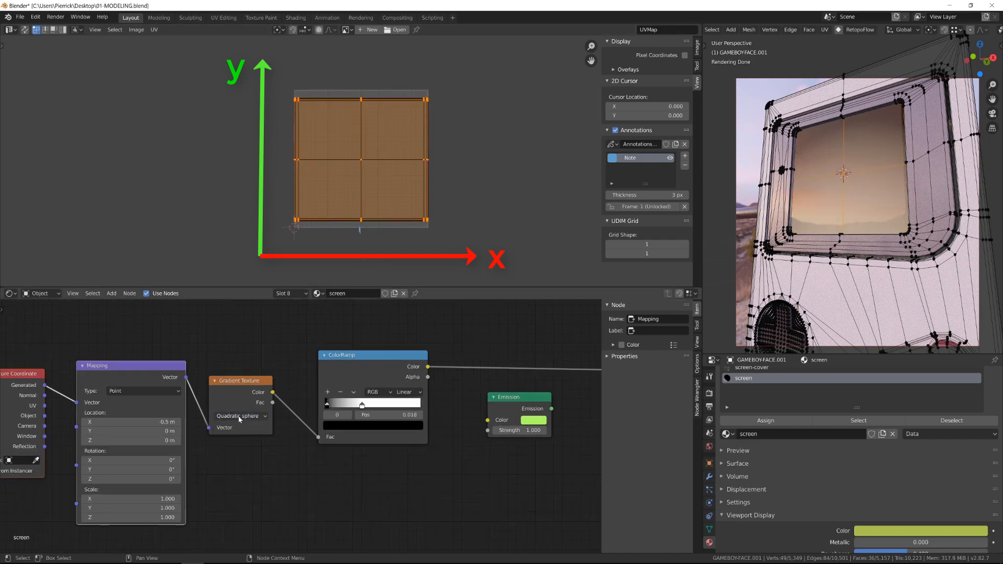
{"action": "key", "text": "ctrl+z"}
- Connect the Texture Coordinate node's UV output to the Mapping node's Vector input
{"action": "left_click_drag", "start_coordinate": [46, 408], "coordinate": [77, 403]}
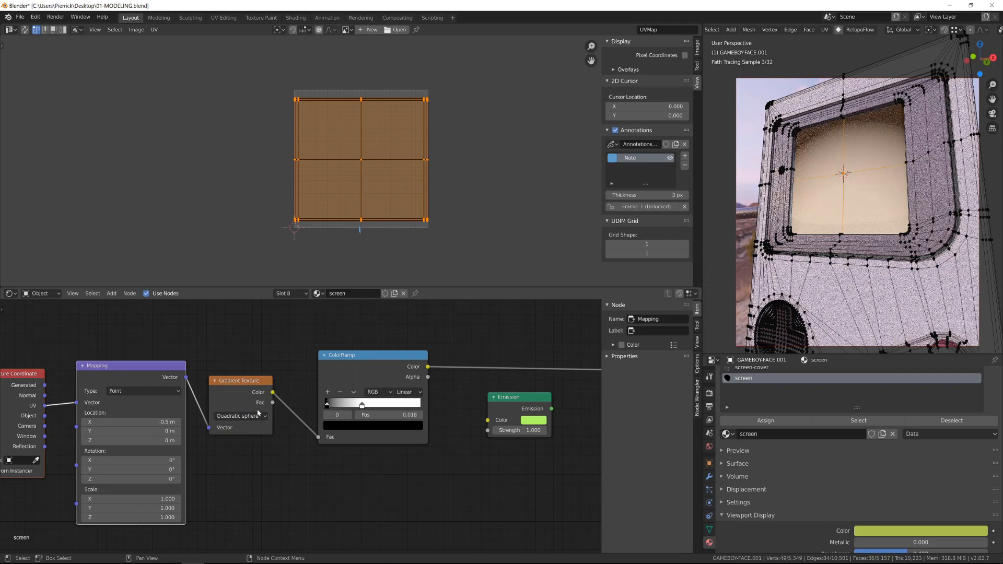
- Set the Mapping node's Y location to -0.5 m
{"action": "left_click_drag", "start_coordinate": [138, 432], "coordinate": [152, 432]}
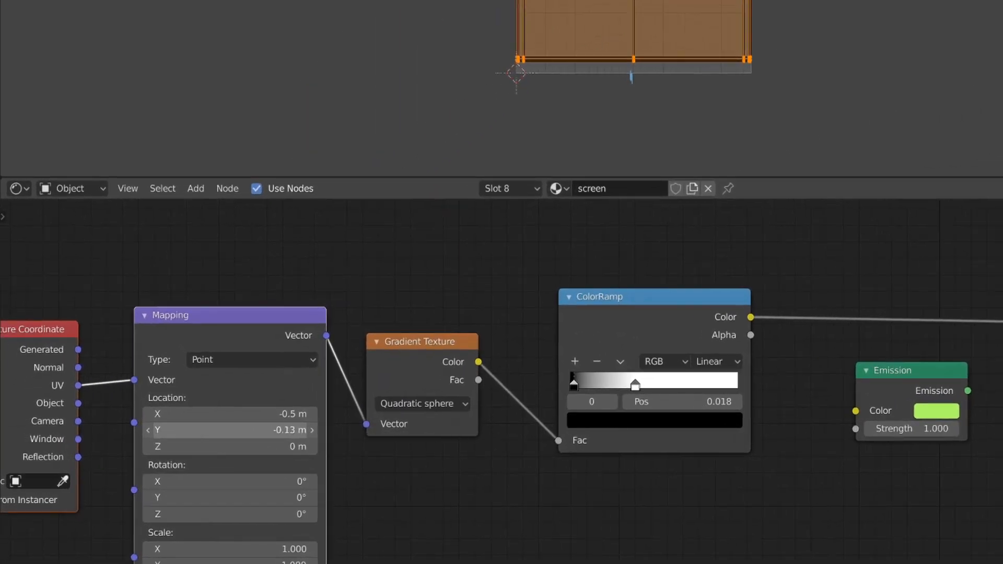
{"action": "left_click", "coordinate": [229, 430]}
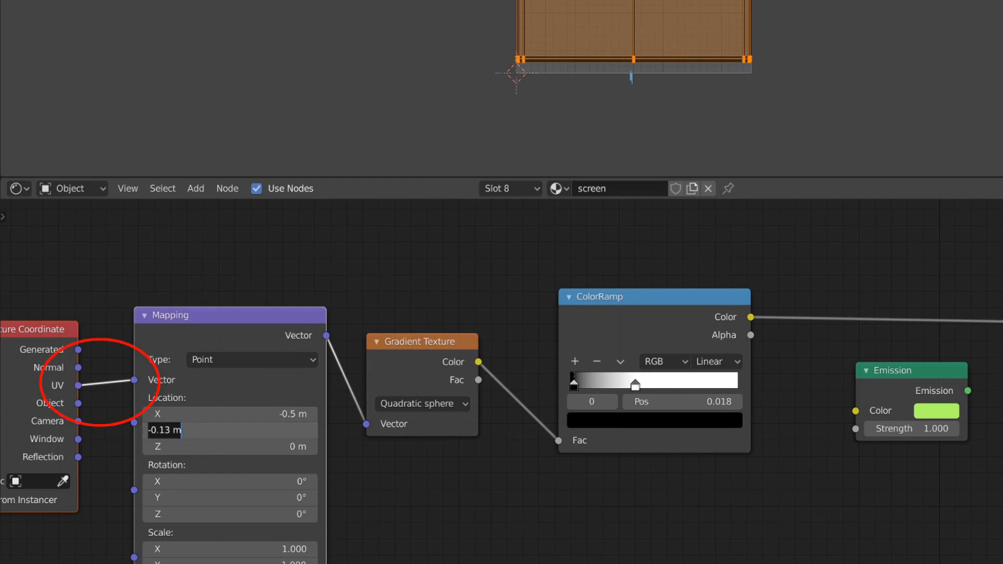
{"action": "type", "text": "-0.5"}
{"action": "key", "text": "Return"}
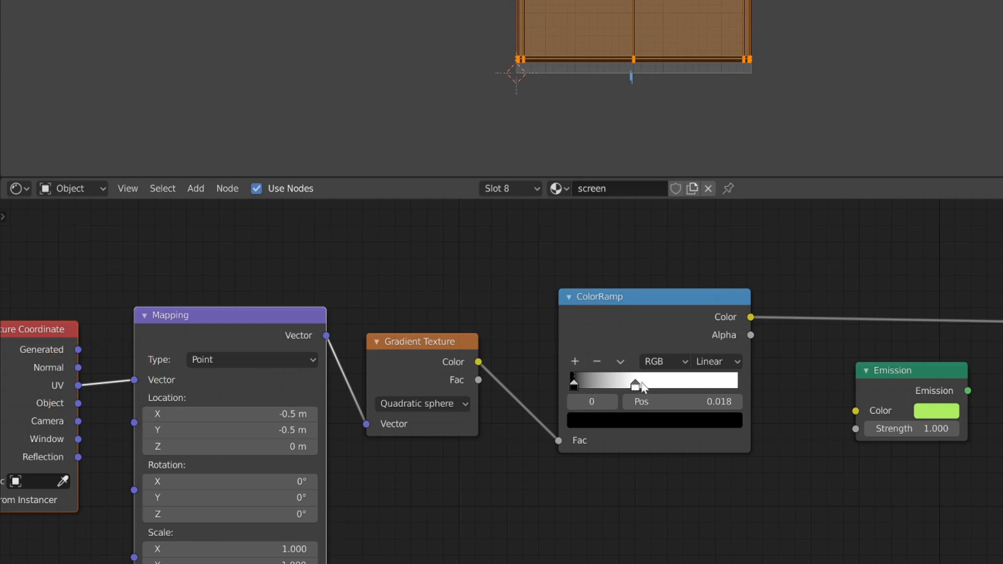
- Move the ColorRamp's black stop to 0.187 and white stop to 0.560, using B-Spline interpolation
{"action": "left_click_drag", "start_coordinate": [635, 386], "coordinate": [684, 389]}
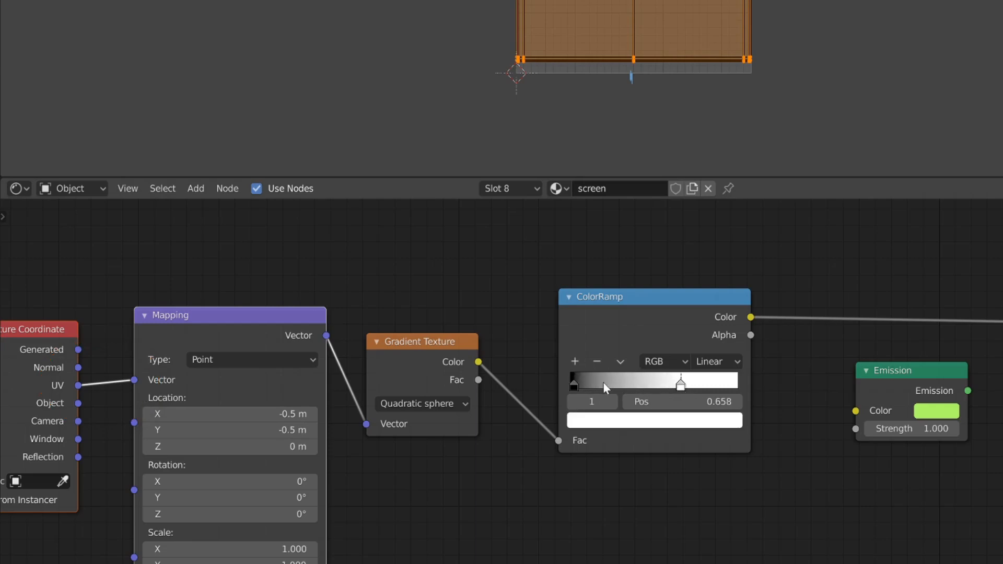
{"action": "left_click", "coordinate": [605, 386]}
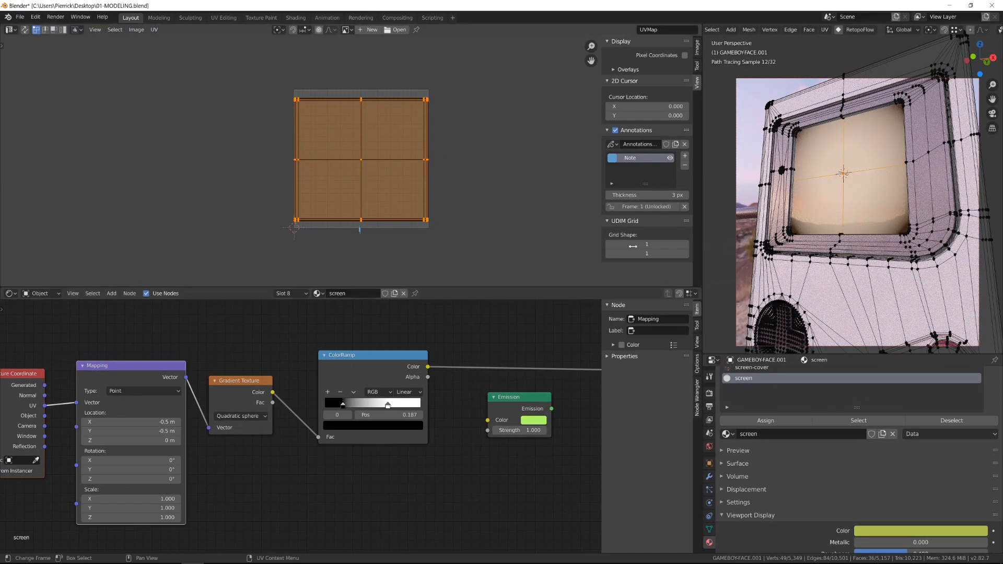
{"action": "left_click", "coordinate": [408, 392]}
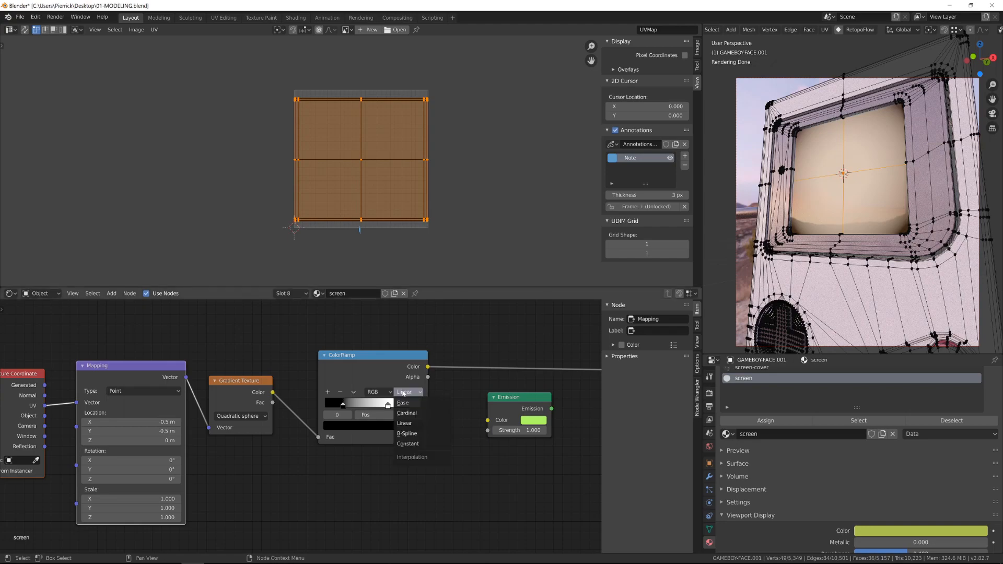
{"action": "left_click", "coordinate": [420, 434]}
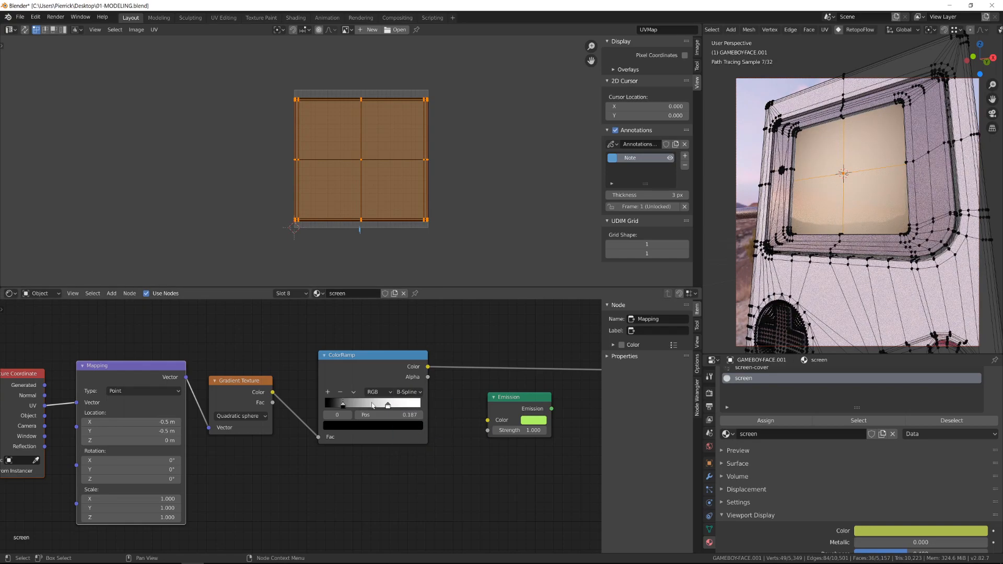
{"action": "left_click", "coordinate": [387, 406]}
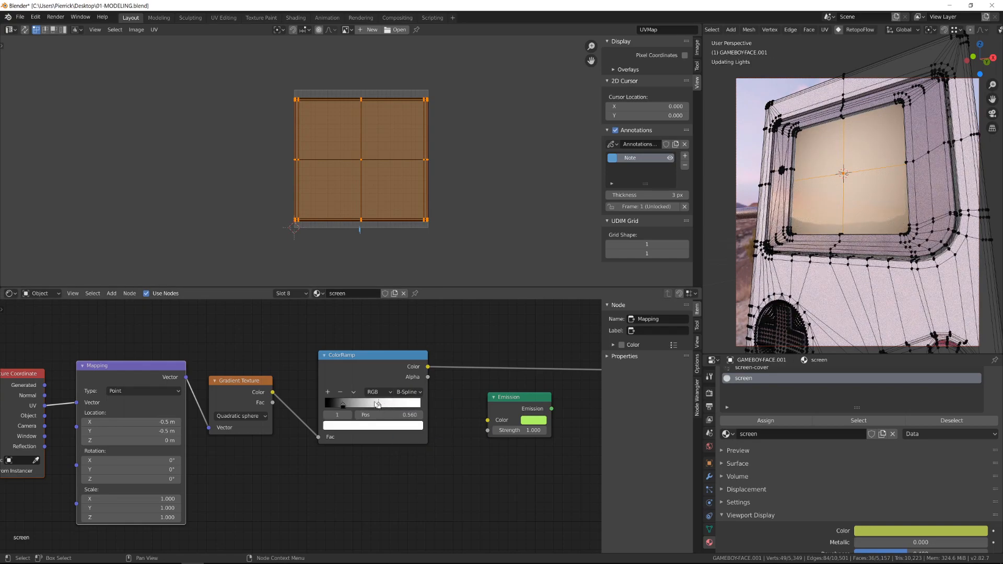
- Move the Gradient Texture, Mapping and Texture Coordinate nodes closer together beside the ColorRamp
{"action": "scroll", "coordinate": [324, 433], "scroll_direction": "down", "scroll_amount": 1}
{"action": "left_click_drag", "start_coordinate": [242, 391], "coordinate": [269, 391]}
{"action": "left_click_drag", "start_coordinate": [155, 373], "coordinate": [188, 366]}
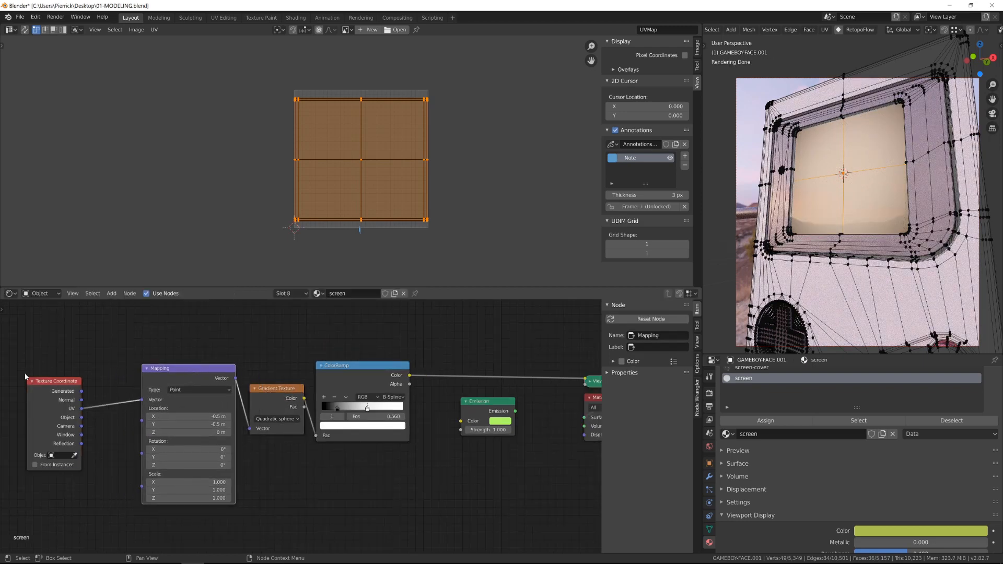
{"action": "left_click_drag", "start_coordinate": [44, 385], "coordinate": [95, 385]}
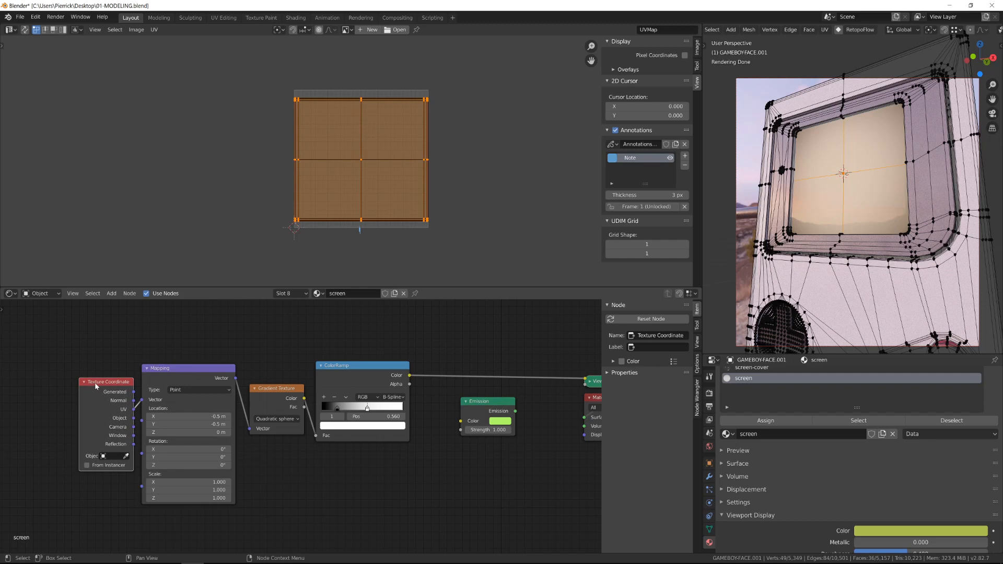
{"action": "left_click", "coordinate": [362, 379]}
- Add a Brick Texture node above the ColorRamp and preview it on the display panel through the Viewer node
{"action": "scroll", "coordinate": [363, 379], "scroll_direction": "down", "scroll_amount": 1}
{"action": "middle_click_drag", "start_coordinate": [418, 383], "coordinate": [256, 401]}
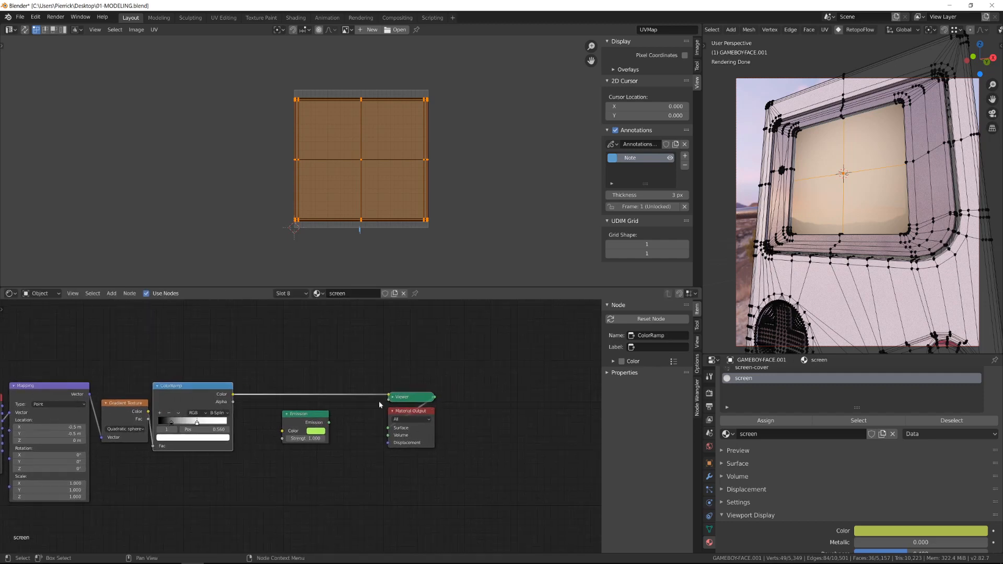
{"action": "middle_click_drag", "start_coordinate": [196, 320], "coordinate": [280, 376]}
{"action": "key", "text": "shift+a"}
{"action": "mouse_move", "coordinate": [281, 377]}
{"action": "mouse_move", "coordinate": [277, 346]}
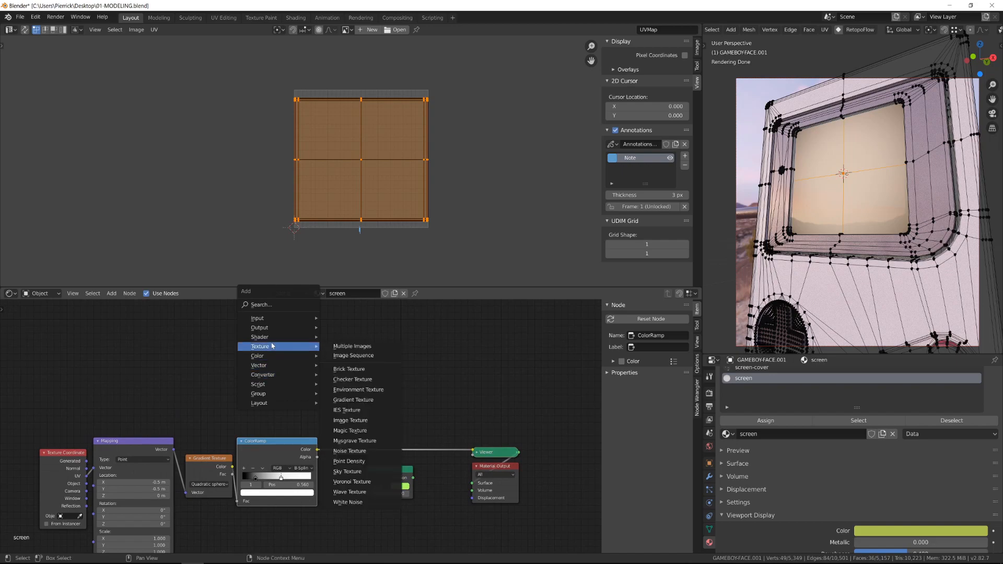
{"action": "left_click", "coordinate": [360, 372]}
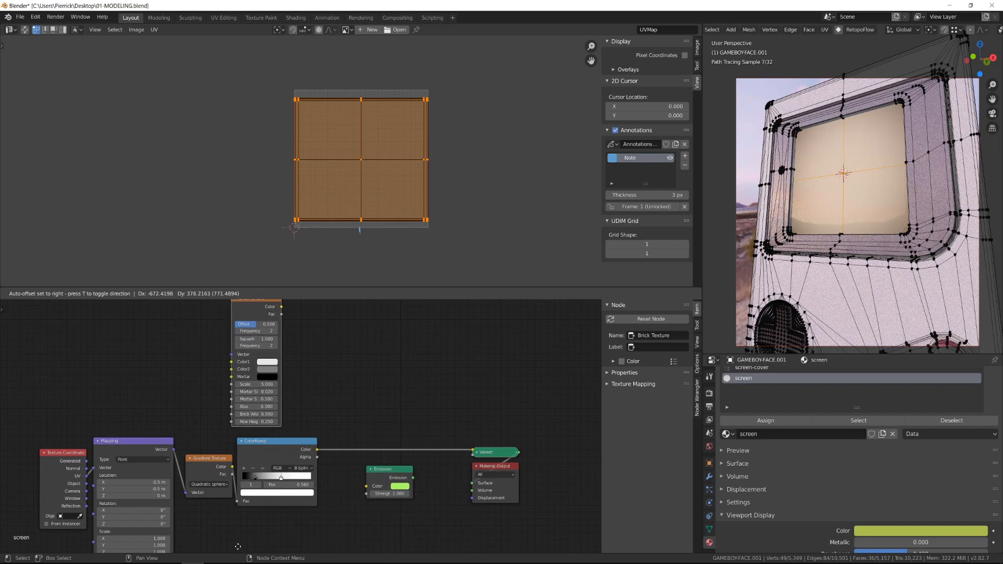
{"action": "left_click", "coordinate": [313, 317]}
{"action": "scroll", "coordinate": [331, 358], "scroll_direction": "down", "scroll_amount": 2}
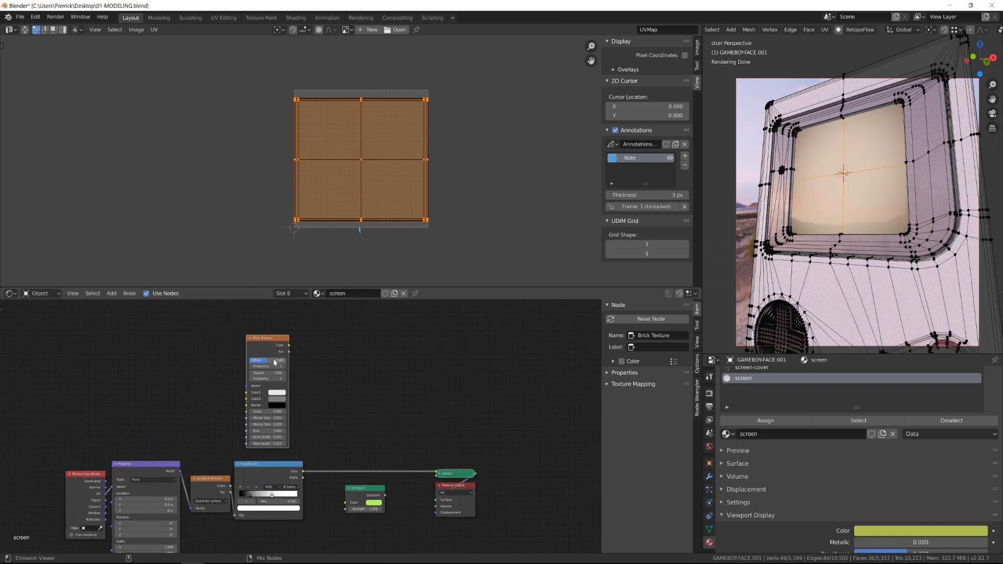
{"action": "left_click", "coordinate": [277, 368], "text": "ctrl+shift"}
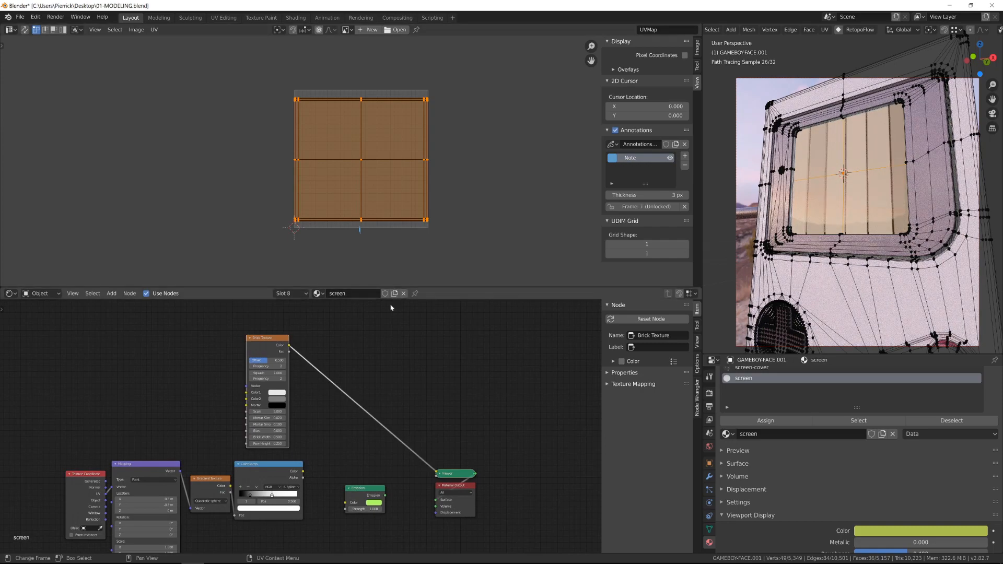
- Set the Brick Texture's Color1 and Color2 to pure white
{"action": "scroll", "coordinate": [365, 324], "scroll_direction": "up", "scroll_amount": 2}
{"action": "middle_click_drag", "start_coordinate": [335, 322], "coordinate": [350, 347]}
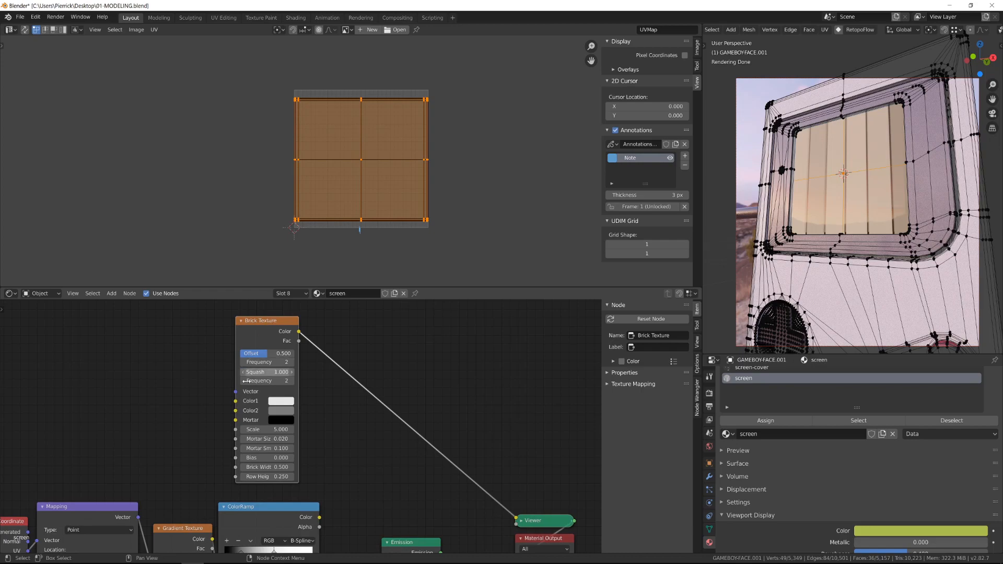
{"action": "left_click", "coordinate": [277, 401]}
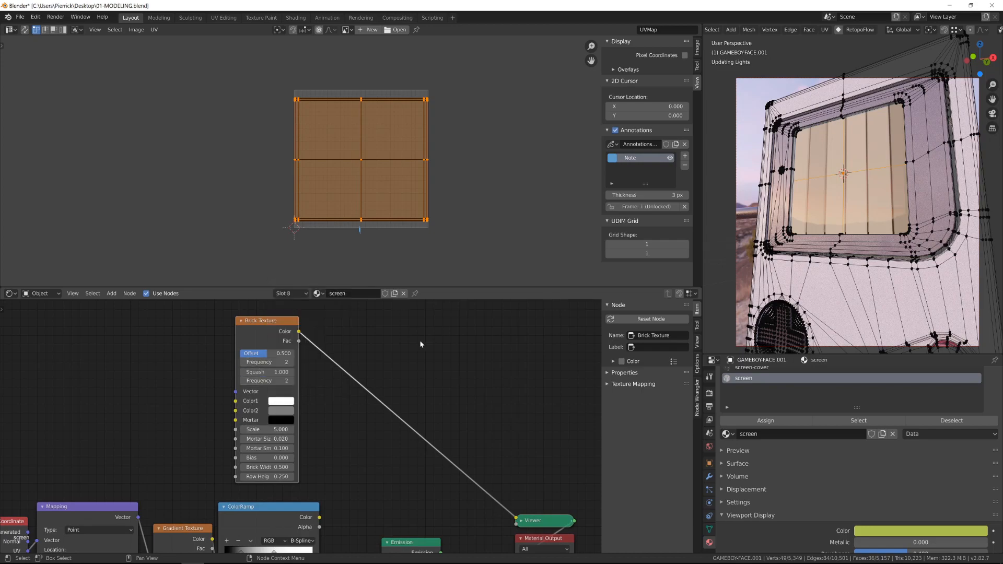
{"action": "left_click", "coordinate": [277, 412]}
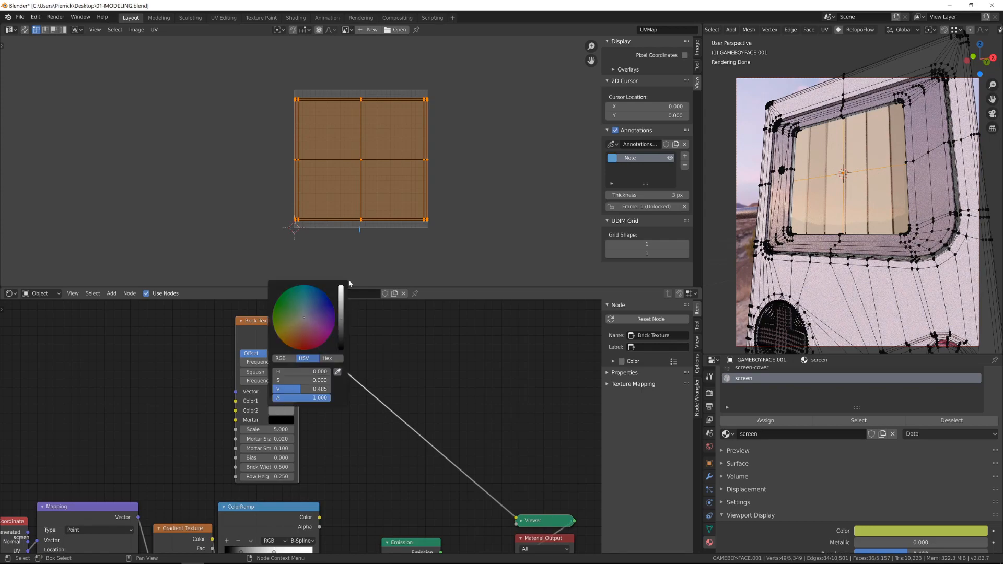
{"action": "left_click", "coordinate": [281, 411]}
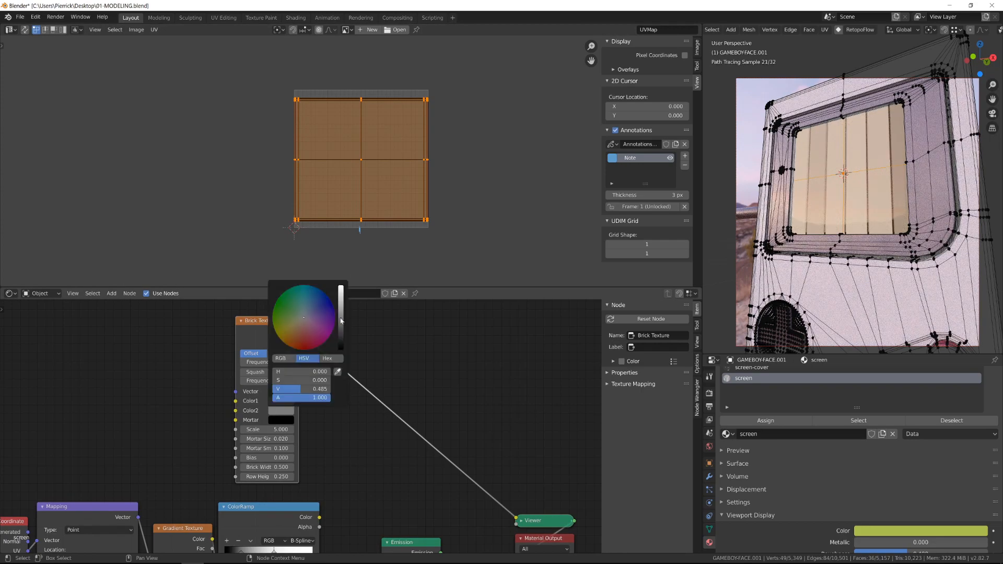
{"action": "left_click", "coordinate": [341, 289]}
- Connect the Texture Coordinate node's UV output to the Brick Texture's Vector input
{"action": "scroll", "coordinate": [118, 448], "scroll_direction": "down", "scroll_amount": 1}
{"action": "middle_click_drag", "start_coordinate": [118, 448], "coordinate": [256, 376]}
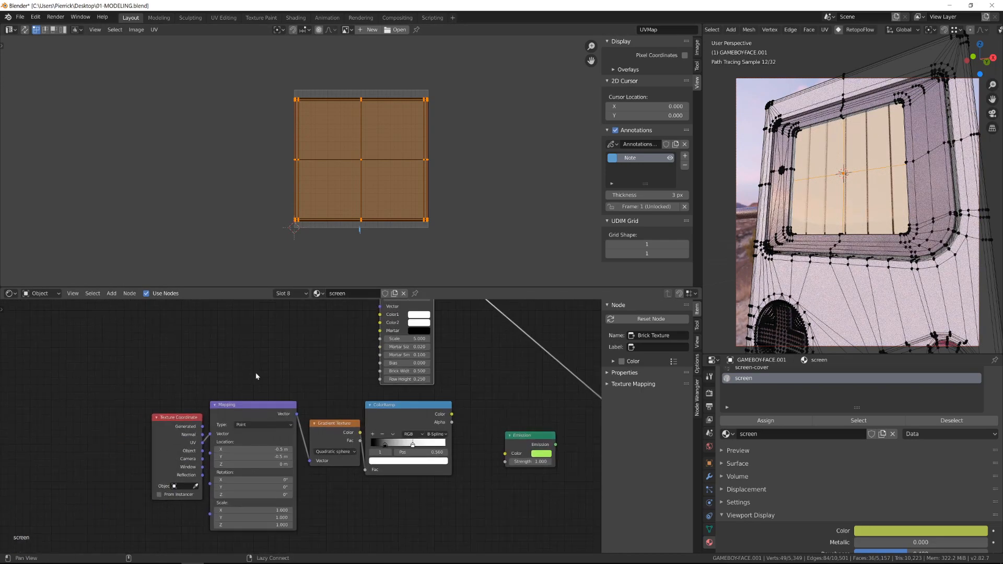
{"action": "left_click_drag", "start_coordinate": [180, 447], "coordinate": [378, 310]}
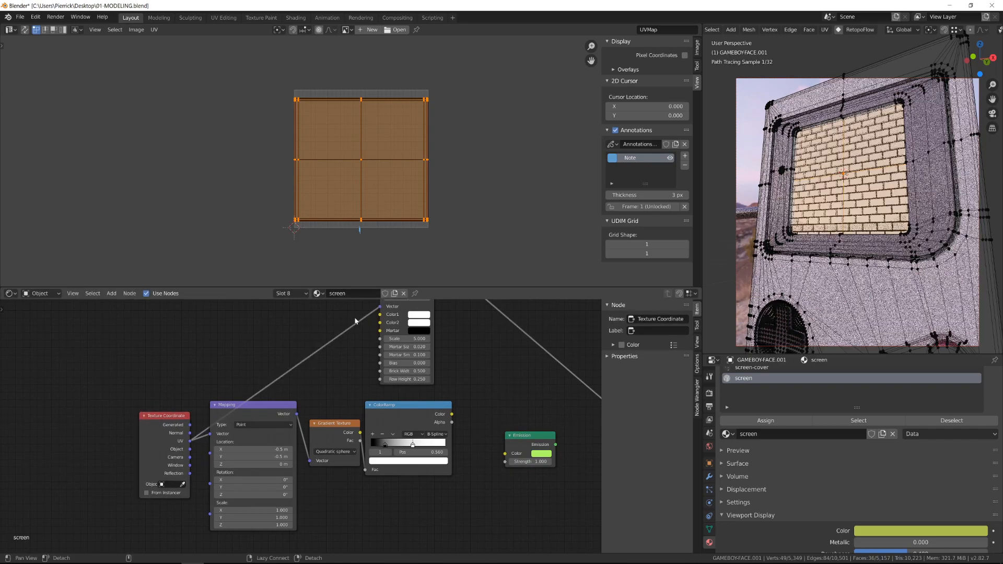
- Insert a Reroute point on the UV link to the Brick Texture and place it above the Mapping node
{"action": "middle_click_drag", "start_coordinate": [334, 332], "coordinate": [267, 409]}
{"action": "scroll", "coordinate": [255, 424], "scroll_direction": "up", "scroll_amount": 1}
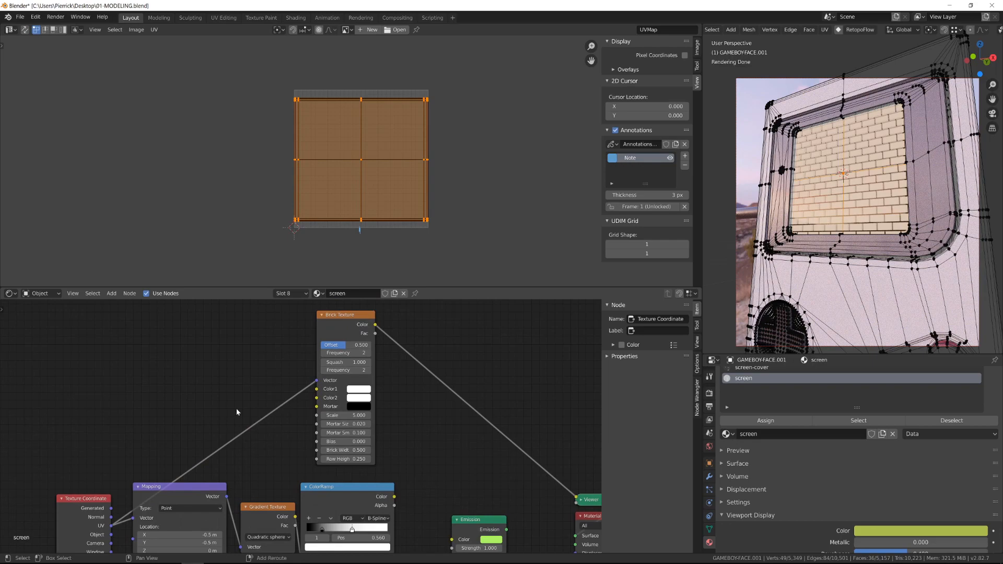
{"action": "key", "text": "shift+a"}
{"action": "mouse_move", "coordinate": [235, 458]}
{"action": "left_click", "coordinate": [303, 475]}
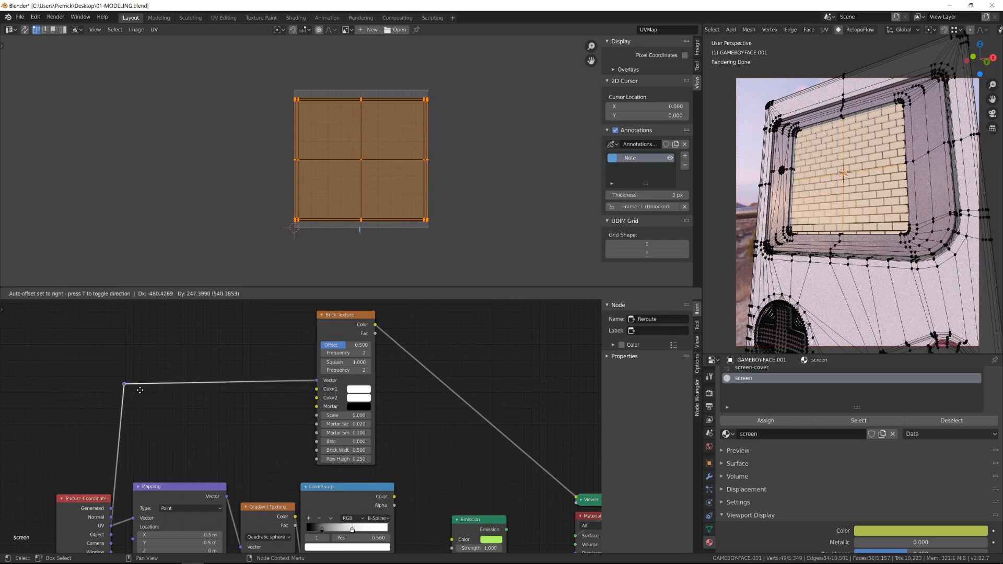
{"action": "left_click", "coordinate": [143, 384]}
- Set the Brick Texture's Row Height to 0.5
{"action": "middle_click_drag", "start_coordinate": [355, 397], "coordinate": [273, 388]}
{"action": "scroll", "coordinate": [881, 250], "scroll_direction": "up", "scroll_amount": 3}
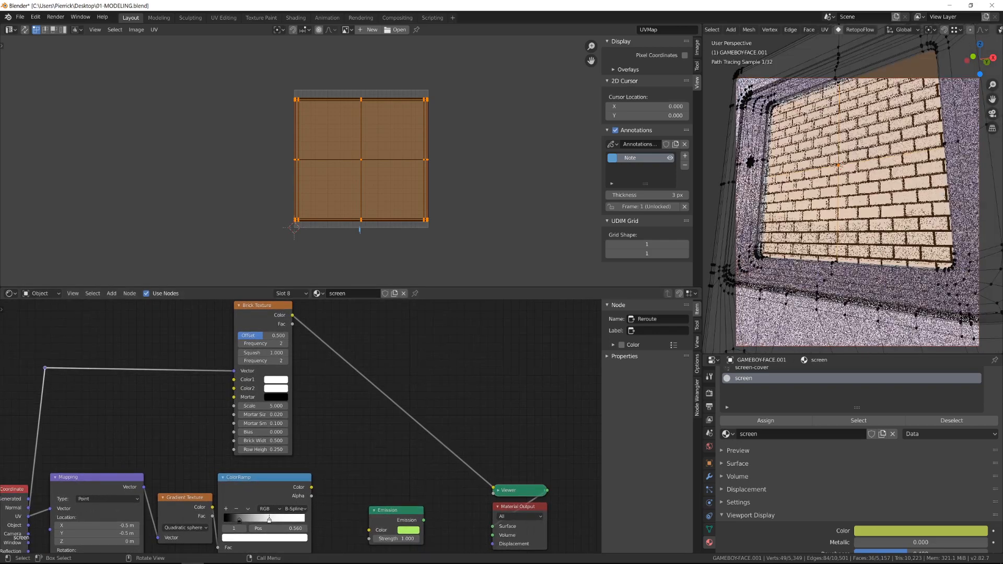
{"action": "scroll", "coordinate": [418, 420], "scroll_direction": "up", "scroll_amount": 4}
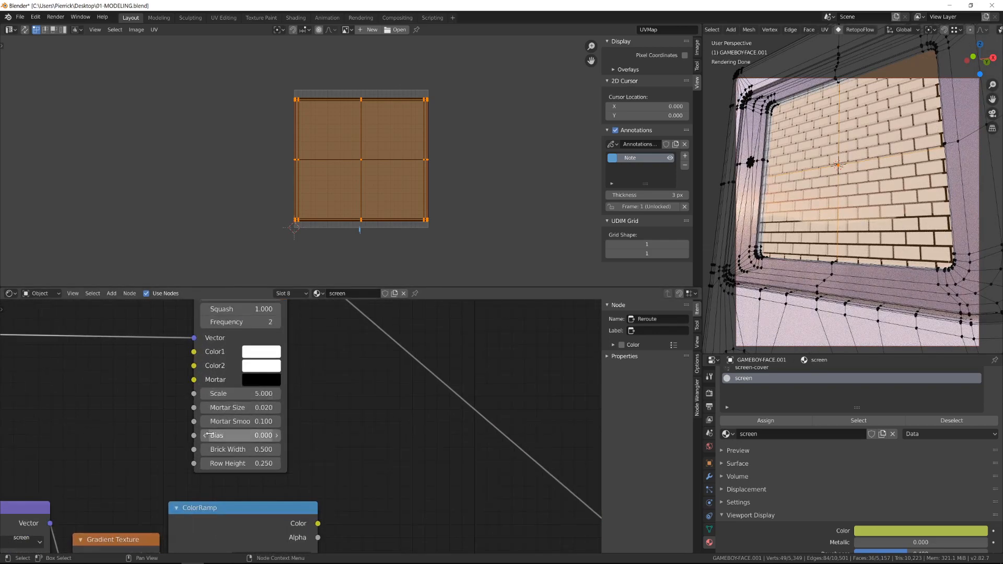
{"action": "double_click", "coordinate": [233, 464]}
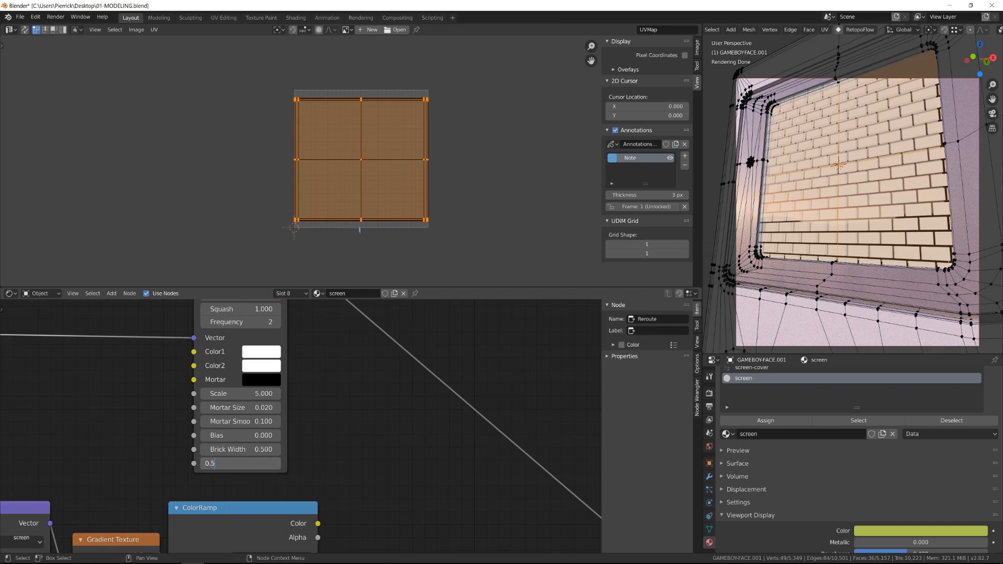
{"action": "key", "text": "Return"}
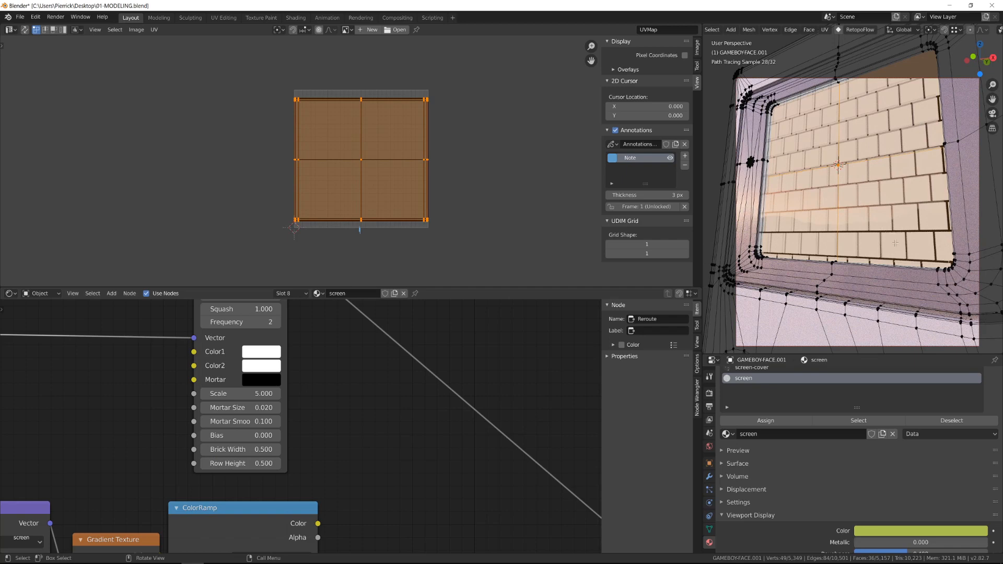
- Set the Brick Texture's Offset to 0 and its Scale to 20
{"action": "middle_click_drag", "start_coordinate": [305, 403], "coordinate": [301, 458]}
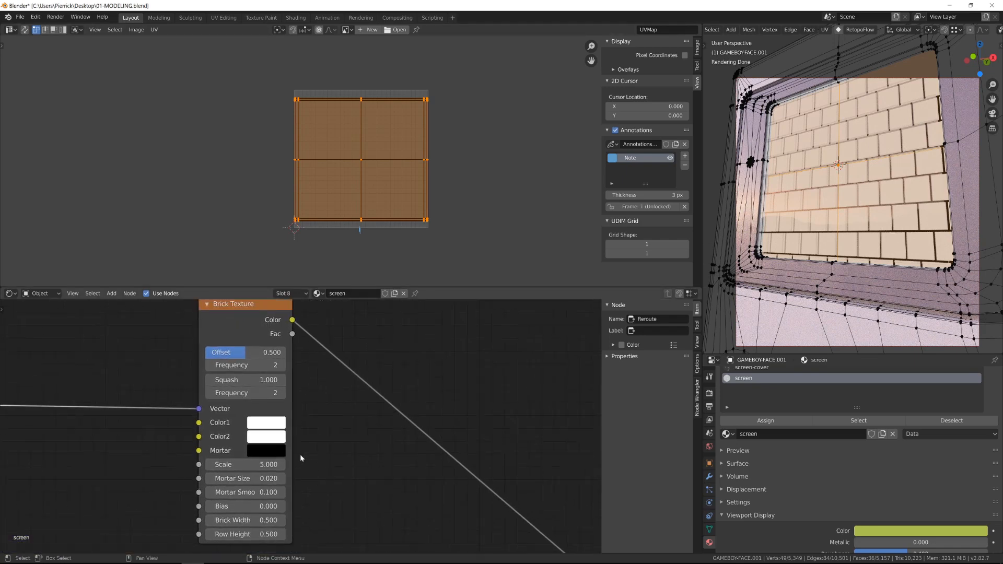
{"action": "double_click", "coordinate": [238, 352]}
{"action": "key", "text": "Return"}
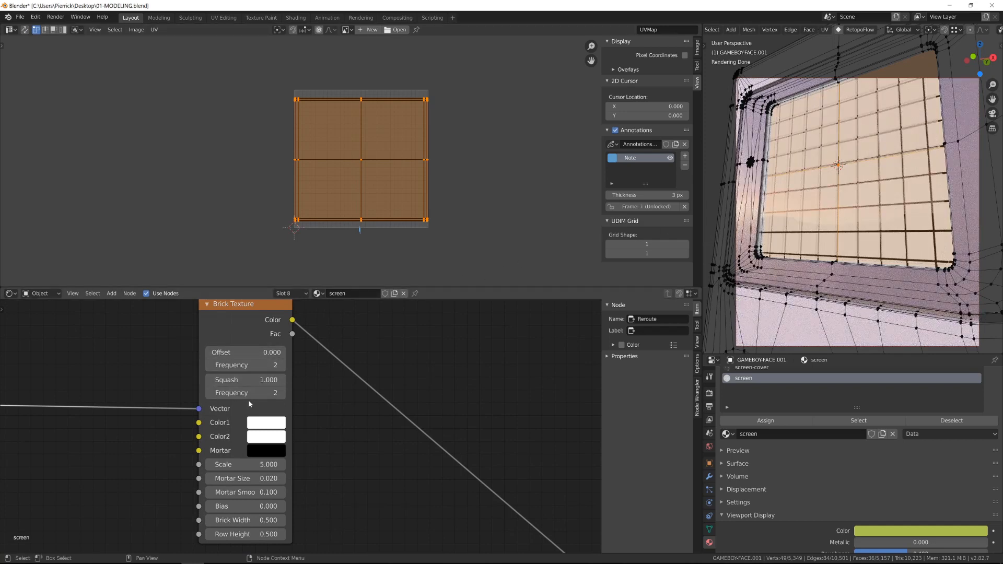
{"action": "double_click", "coordinate": [236, 464]}
{"action": "type", "text": "20"}
{"action": "key", "text": "Return"}
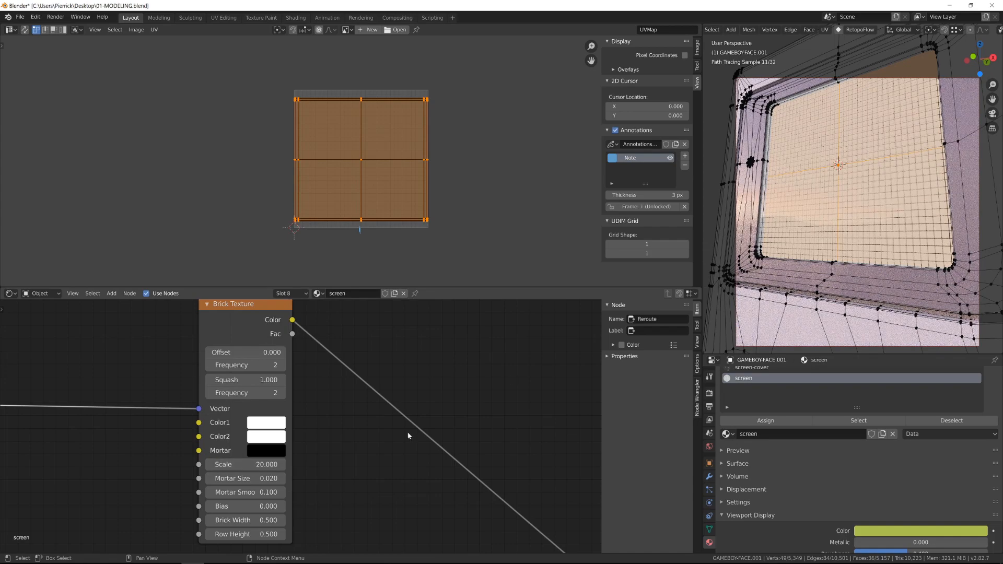
- Leave Edit Mode and move the Emission node away from the ColorRamp, closer to the Material Output
{"action": "scroll", "coordinate": [918, 207], "scroll_direction": "down", "scroll_amount": 5}
{"action": "scroll", "coordinate": [400, 443], "scroll_direction": "down", "scroll_amount": 3}
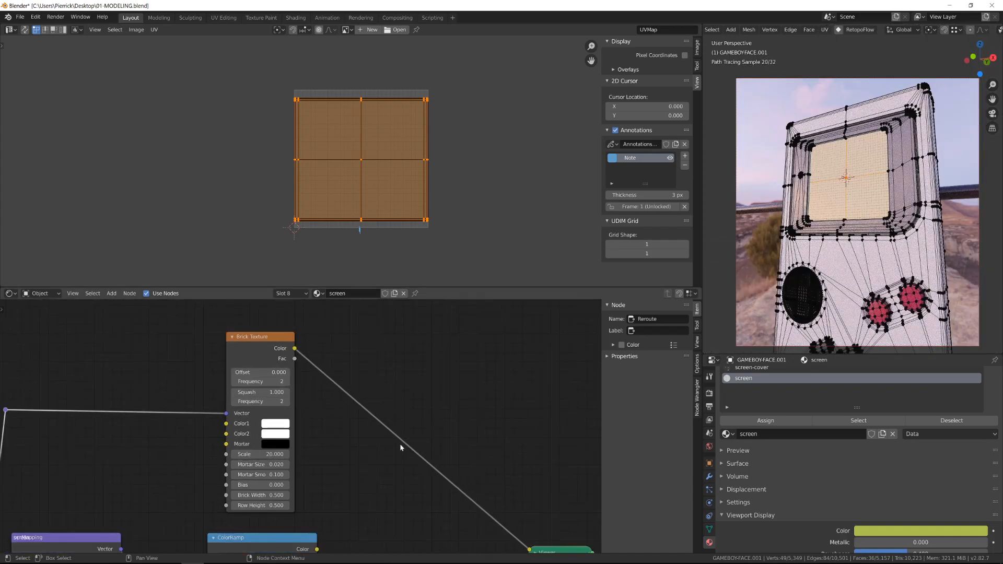
{"action": "scroll", "coordinate": [251, 421], "scroll_direction": "up", "scroll_amount": 4}
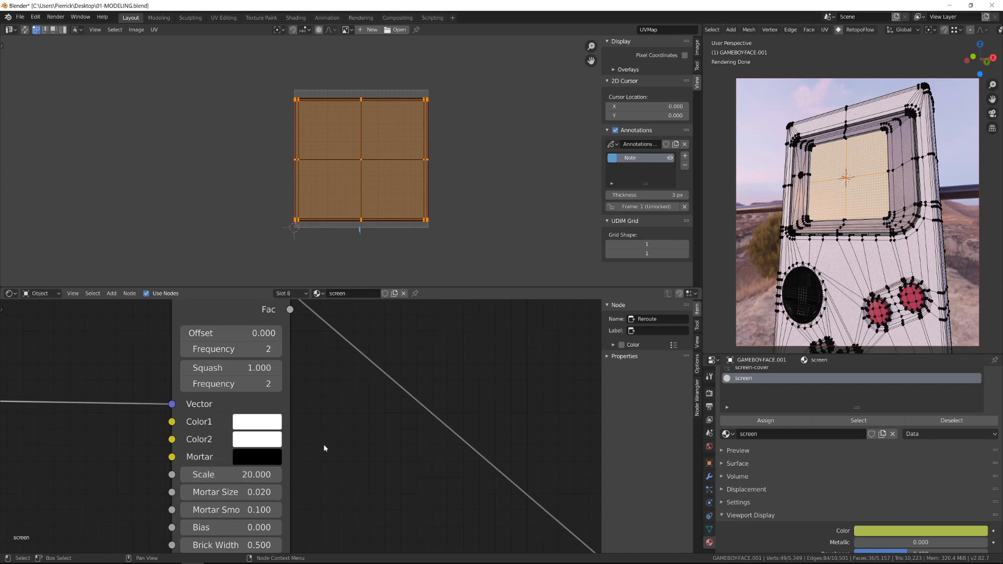
{"action": "scroll", "coordinate": [326, 448], "scroll_direction": "down", "scroll_amount": 3}
{"action": "middle_click_drag", "start_coordinate": [414, 464], "coordinate": [393, 380]}
{"action": "key", "text": "Tab"}
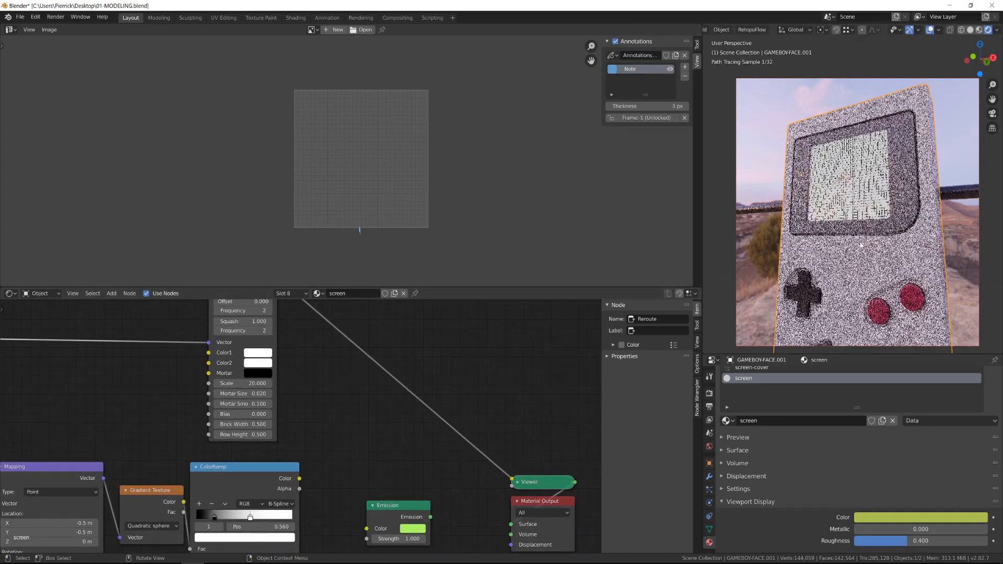
{"action": "scroll", "coordinate": [851, 244], "scroll_direction": "up", "scroll_amount": 4}
{"action": "middle_click_drag", "start_coordinate": [392, 506], "coordinate": [406, 434]}
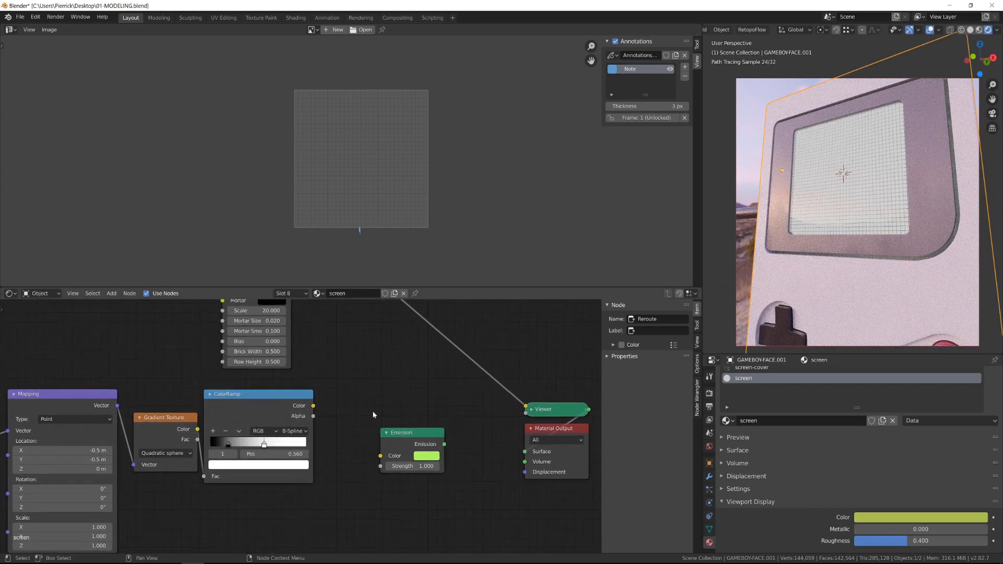
{"action": "left_click_drag", "start_coordinate": [405, 433], "coordinate": [463, 434]}
{"action": "scroll", "coordinate": [352, 403], "scroll_direction": "down", "scroll_amount": 2}
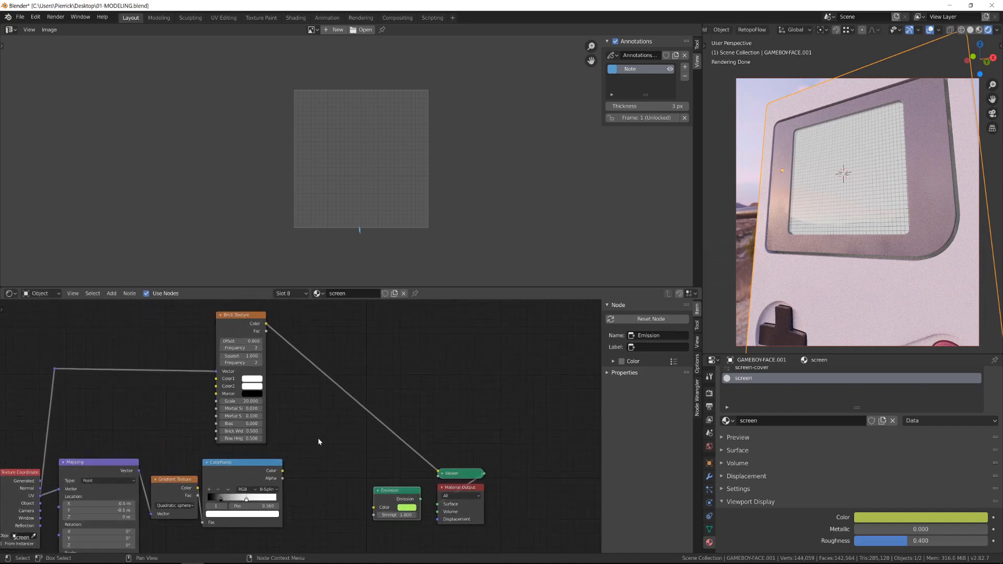
- Insert a MixRGB node after the Brick Texture's Color output and link the ColorRamp's Color to its Color2 input
{"action": "key", "text": "shift+a"}
{"action": "mouse_move", "coordinate": [324, 368]}
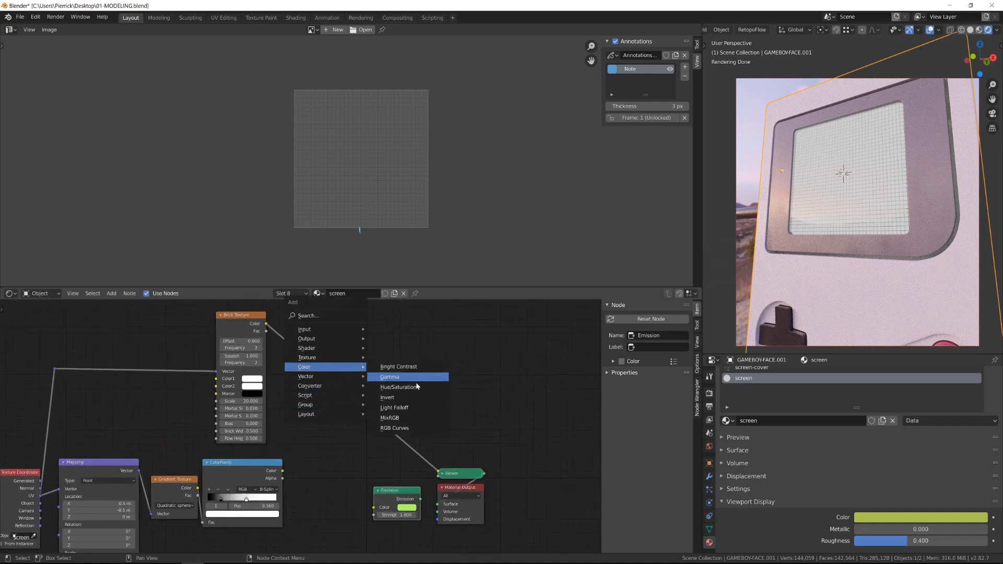
{"action": "left_click", "coordinate": [397, 415]}
{"action": "left_click", "coordinate": [313, 361]}
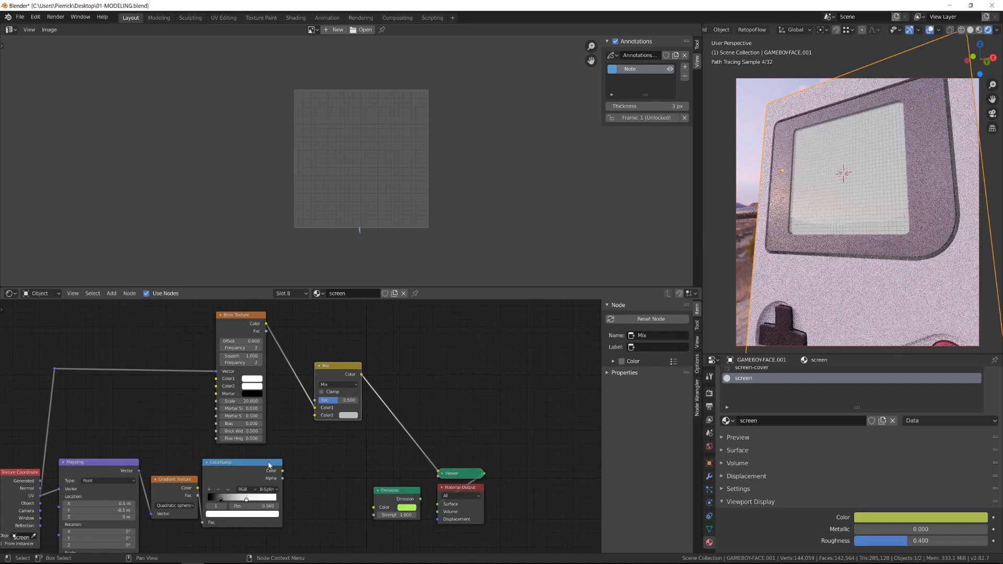
{"action": "left_click_drag", "start_coordinate": [282, 470], "coordinate": [369, 448]}
{"action": "left_click_drag", "start_coordinate": [309, 422], "coordinate": [313, 417]}
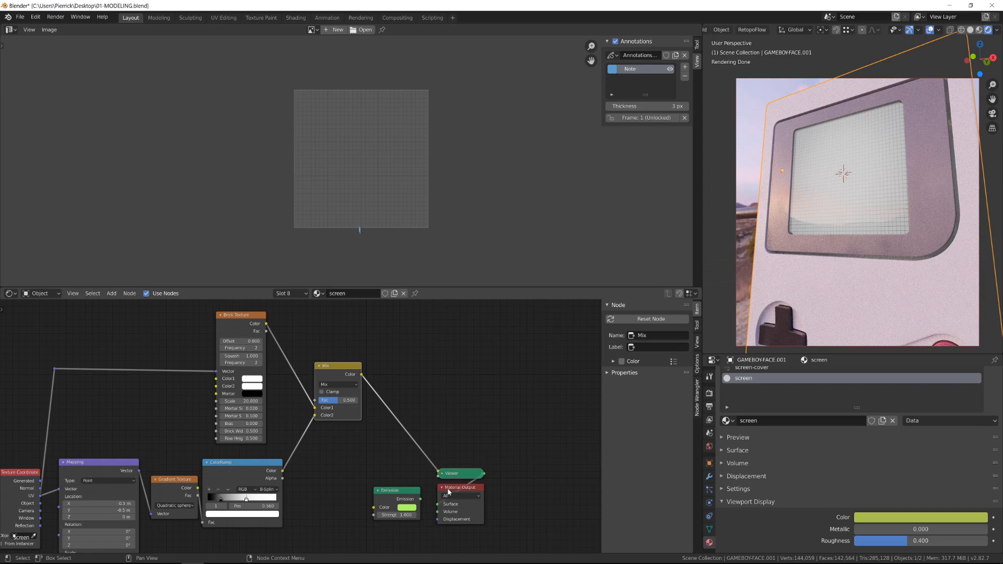
- Make room before the Material Output, link the Mix node's Color to the Emission Strength, and feed the Emission into the Material Output
{"action": "left_click_drag", "start_coordinate": [448, 493], "coordinate": [523, 474]}
{"action": "left_click_drag", "start_coordinate": [463, 475], "coordinate": [485, 456]}
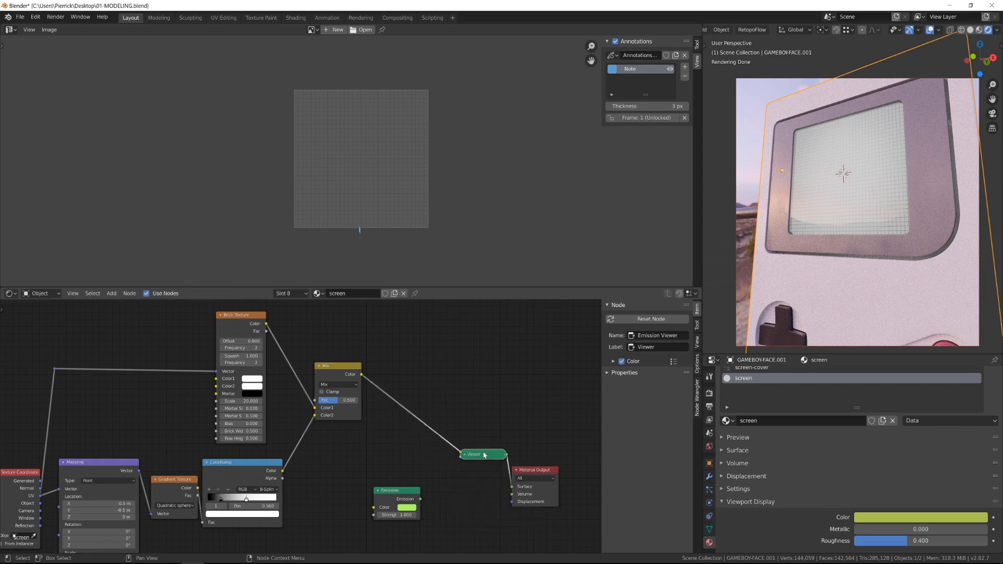
{"action": "left_click_drag", "start_coordinate": [339, 375], "coordinate": [373, 515]}
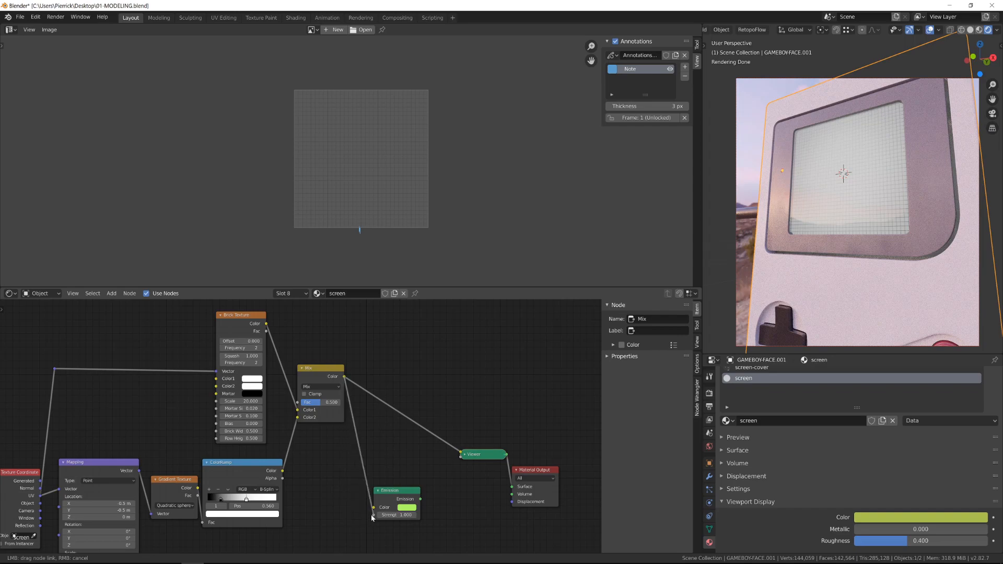
{"action": "left_click", "coordinate": [408, 495], "text": "ctrl+shift"}
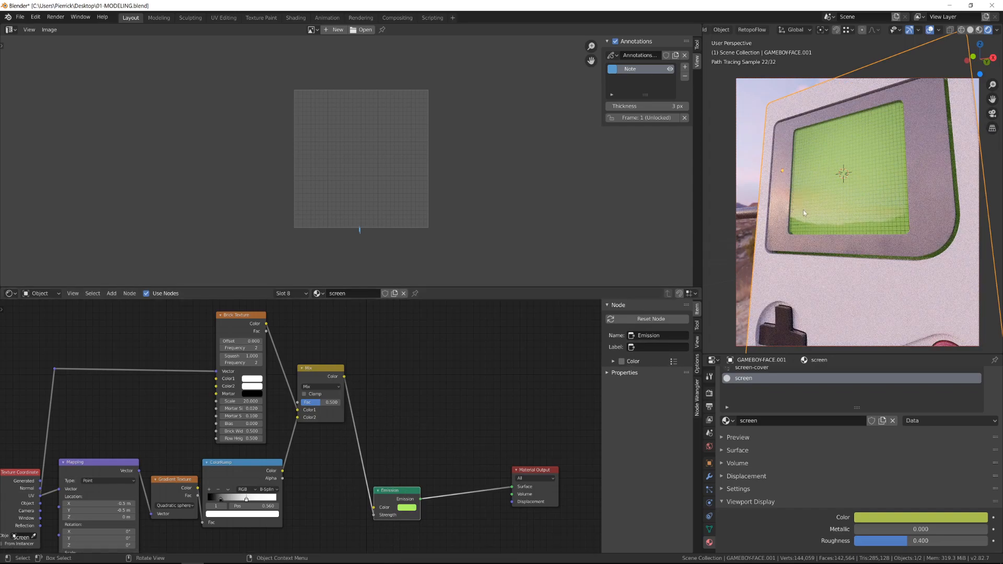
- Set the Mix node to Multiply with a Fac of 1 and rearrange the Emission and Material Output nodes to leave space after it
{"action": "left_click", "coordinate": [321, 387]}
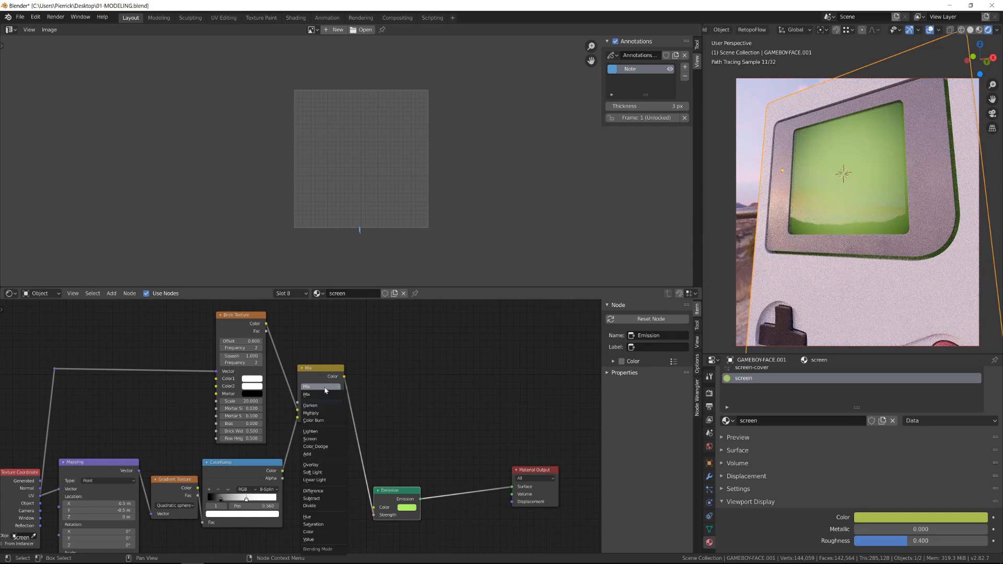
{"action": "left_click", "coordinate": [323, 413]}
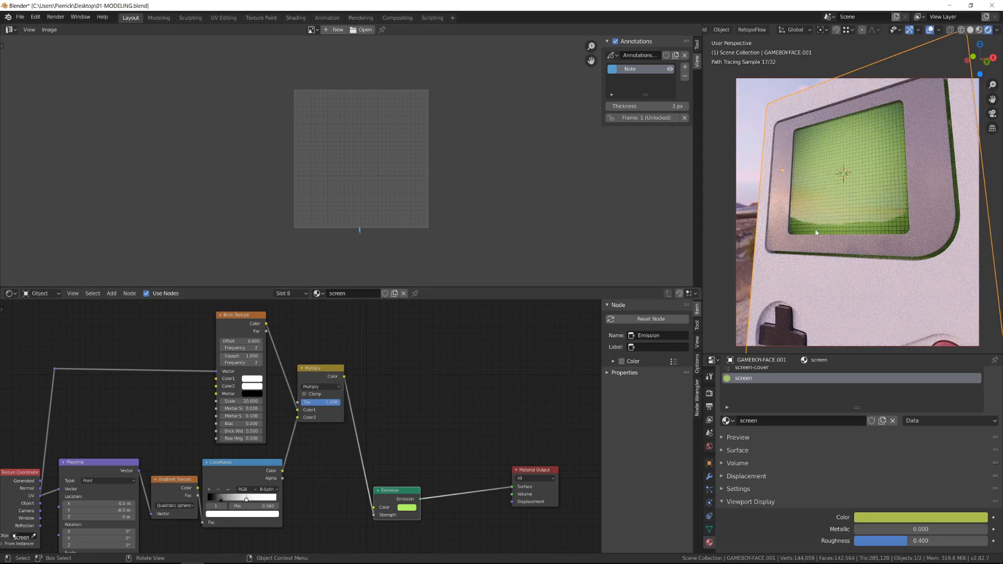
{"action": "scroll", "coordinate": [423, 398], "scroll_direction": "up", "scroll_amount": 1}
{"action": "middle_click_drag", "start_coordinate": [413, 461], "coordinate": [350, 441]}
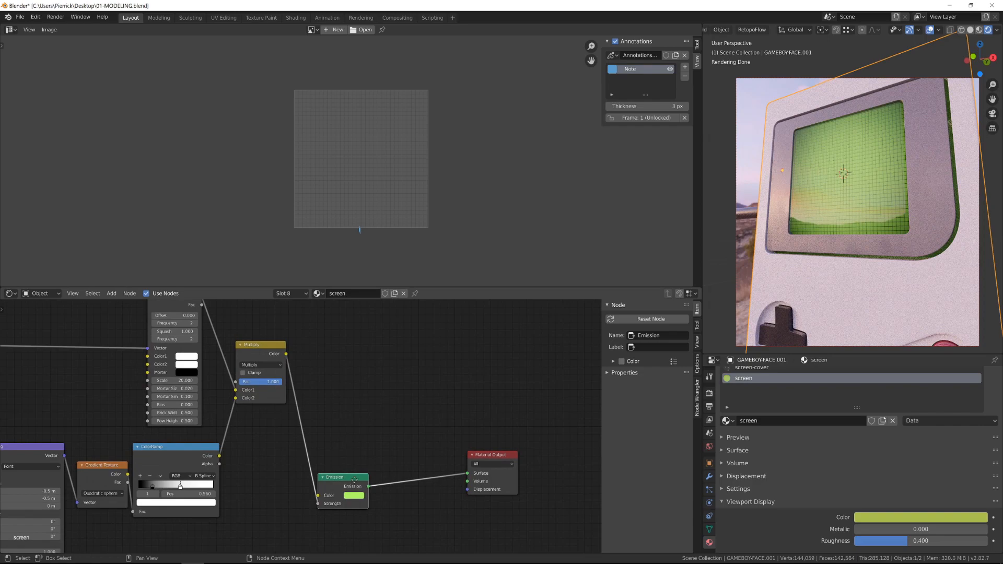
{"action": "left_click_drag", "start_coordinate": [355, 480], "coordinate": [427, 458]}
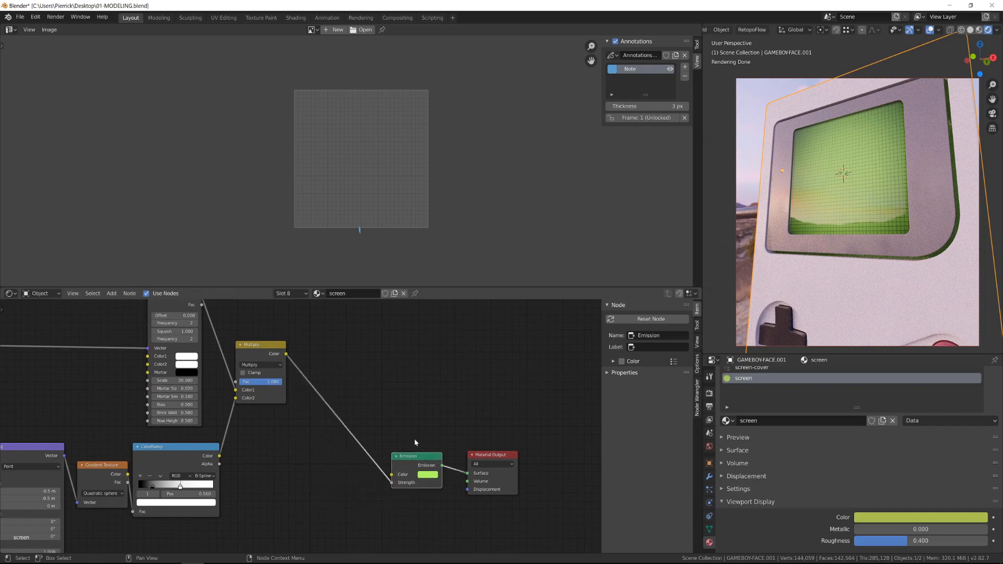
{"action": "left_click_drag", "start_coordinate": [302, 392], "coordinate": [433, 483]}
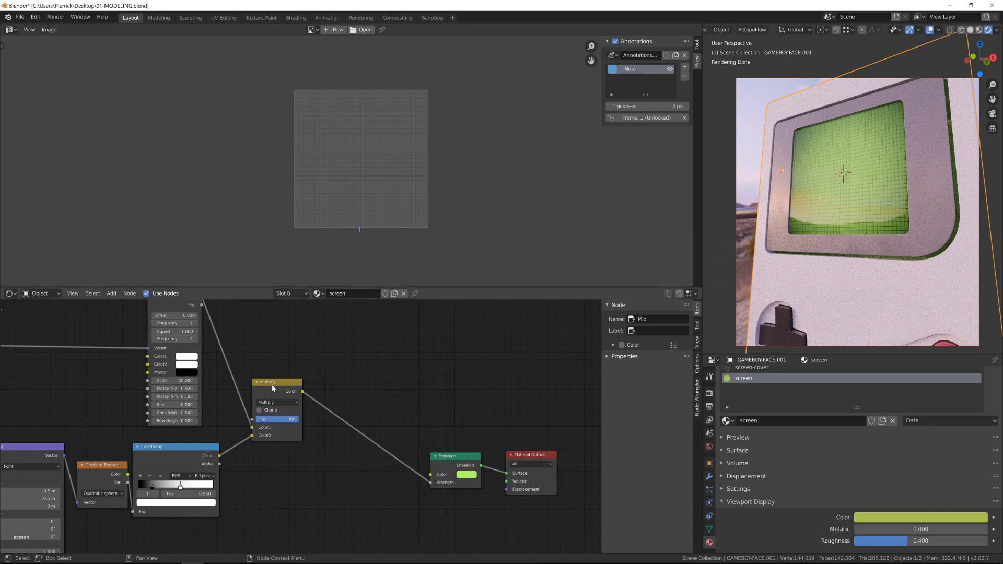
- Insert a Math node set to Multiply between the Mix node and the Emission Strength
{"action": "key", "text": "shift+a"}
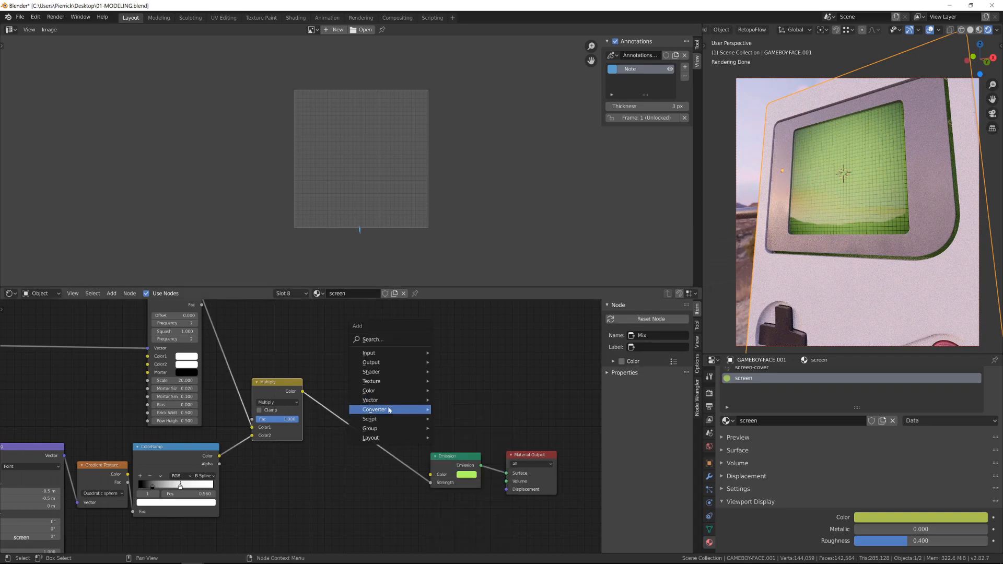
{"action": "left_click", "coordinate": [467, 478]}
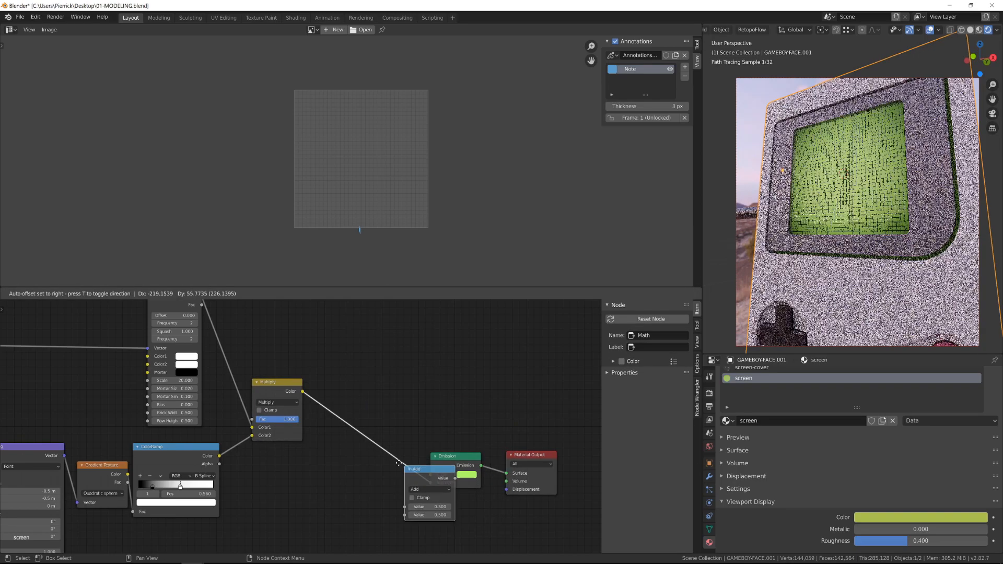
{"action": "left_click", "coordinate": [373, 486]}
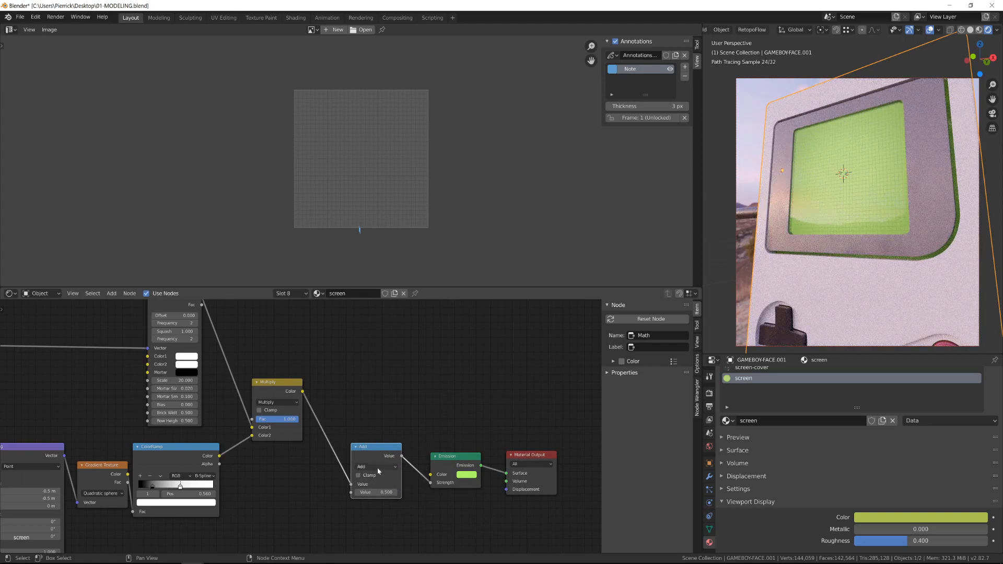
{"action": "left_click", "coordinate": [379, 472]}
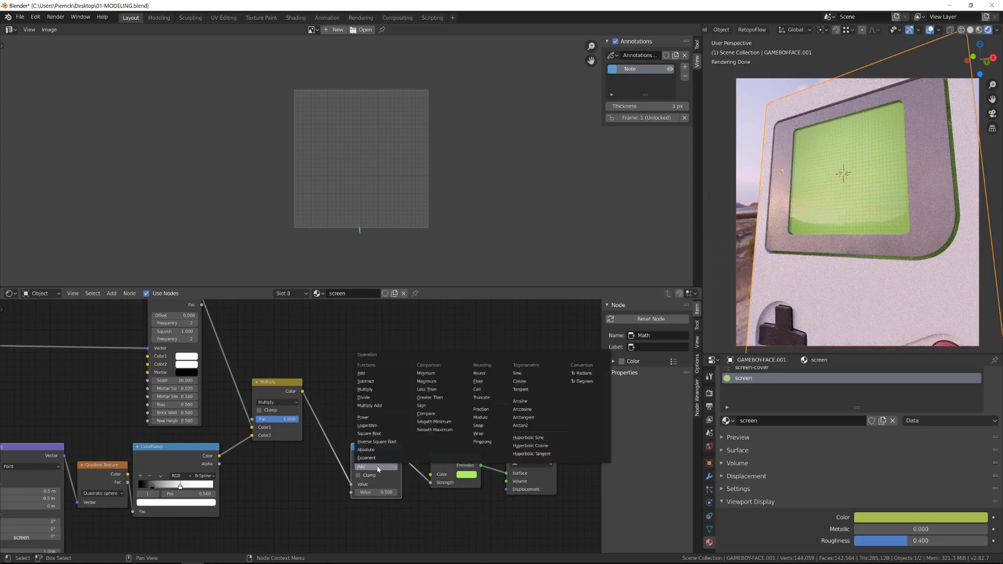
{"action": "left_click", "coordinate": [383, 390]}
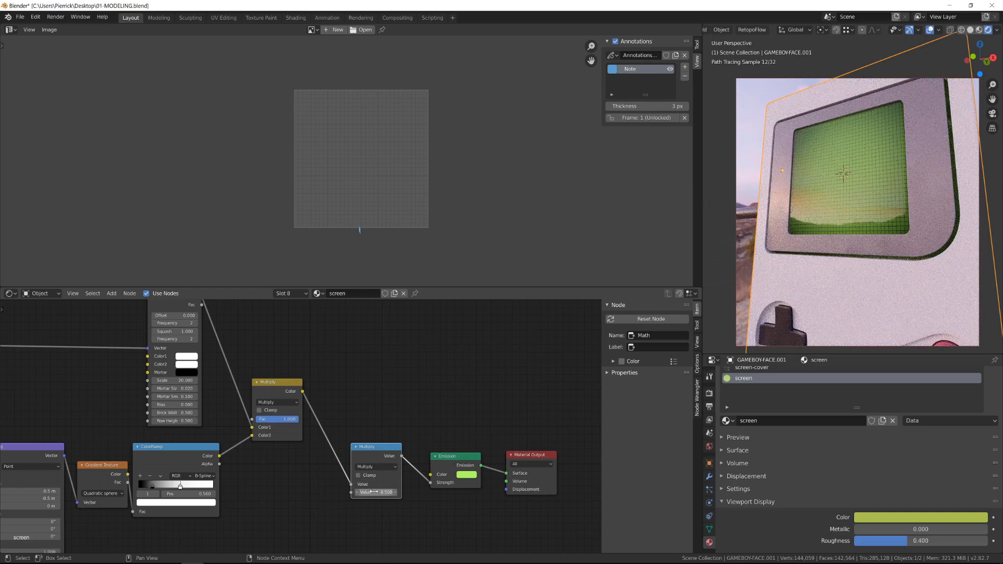
- Set the second value of the Math Multiply node to 2
{"action": "left_click_drag", "start_coordinate": [374, 493], "coordinate": [413, 493]}
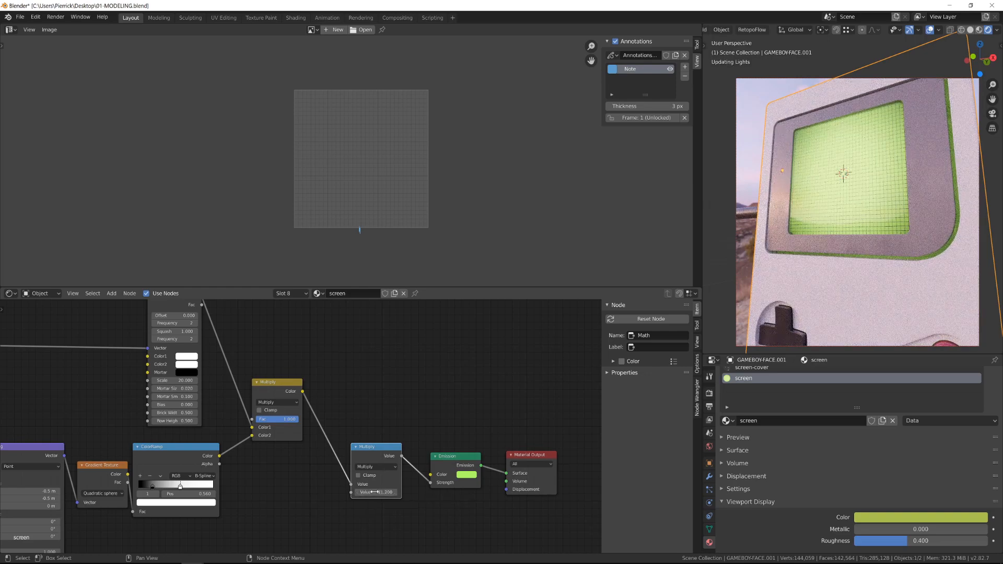
{"action": "left_click", "coordinate": [374, 492]}
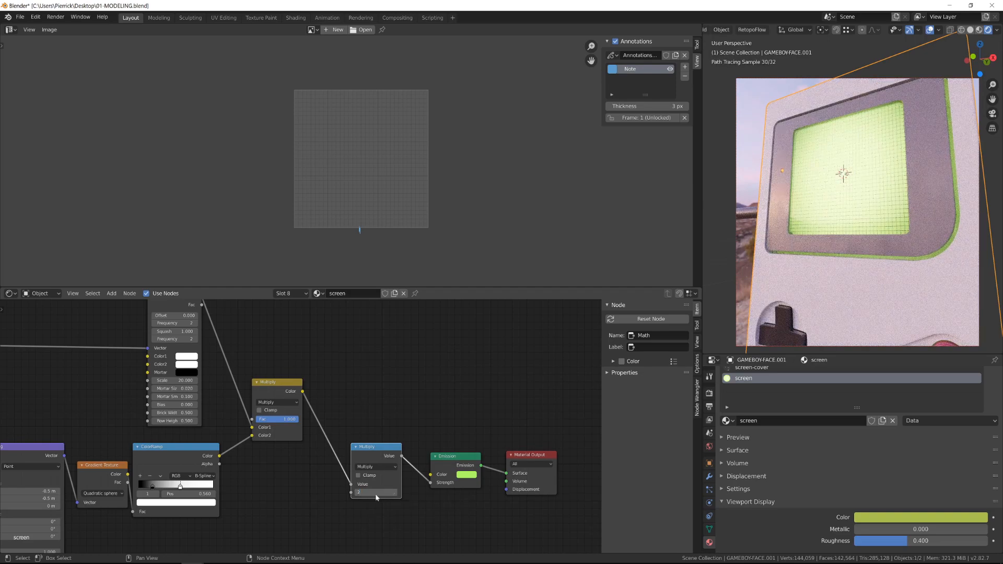
{"action": "type", "text": "2"}
{"action": "key", "text": "Return"}
- Place the Math node beside the Emission node and change the emission color to a fully saturated yellow-green
{"action": "left_click_drag", "start_coordinate": [388, 455], "coordinate": [428, 468]}
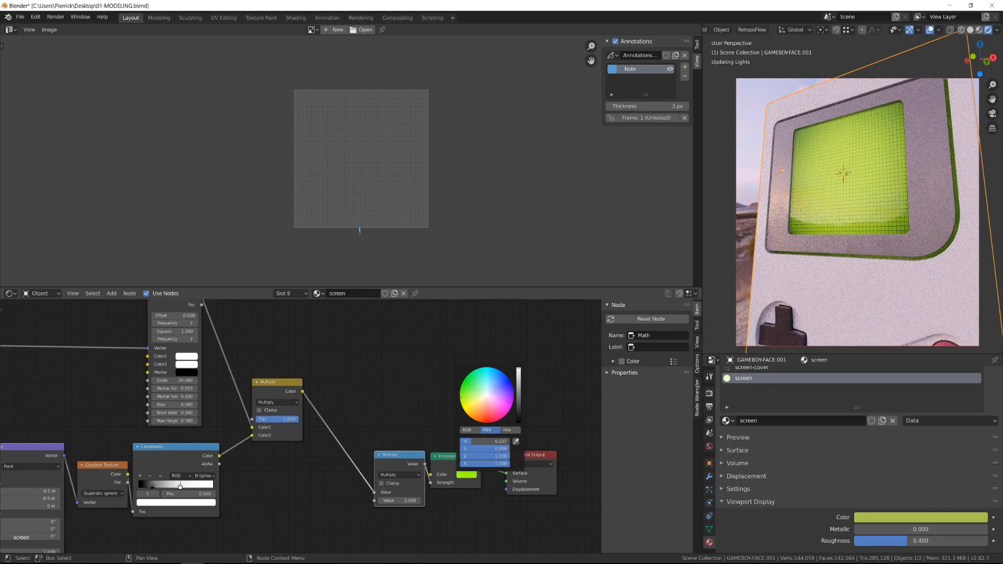
{"action": "key", "text": "Home"}
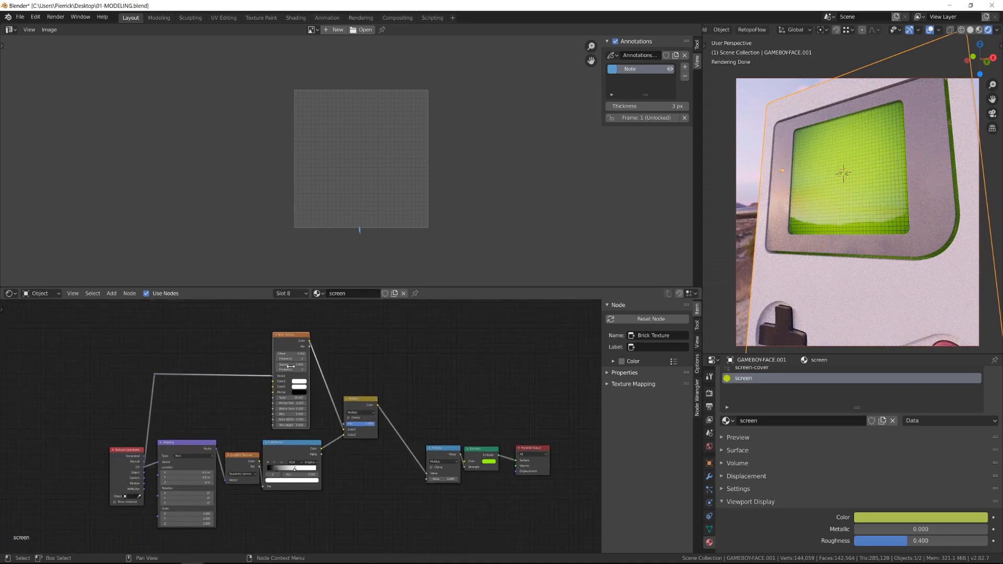
- Hide the unused sockets of the Brick Texture, Mapping and Gradient Texture nodes
{"action": "scroll", "coordinate": [305, 410], "scroll_direction": "up", "scroll_amount": 1}
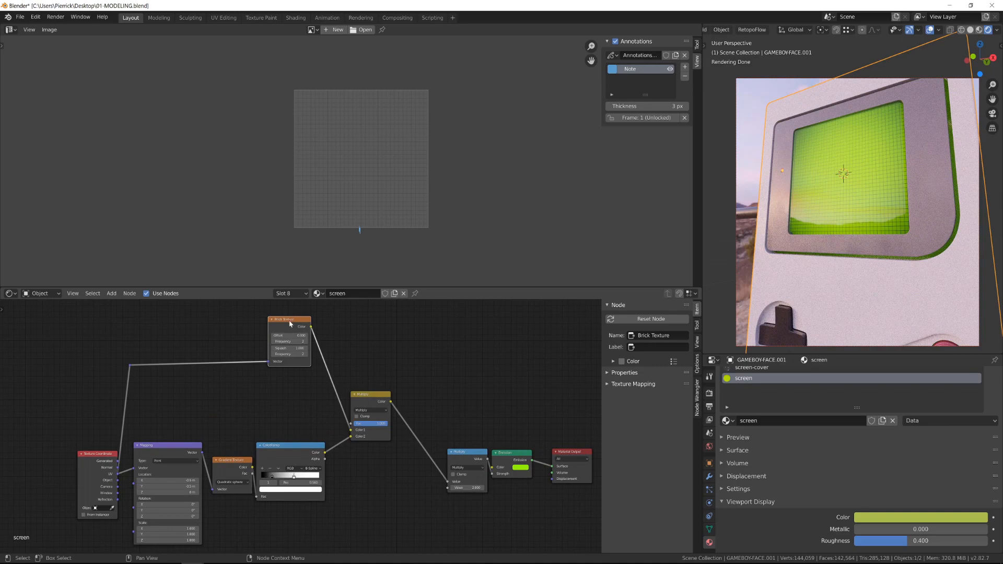
{"action": "mouse_move", "coordinate": [290, 324]}
{"action": "left_mouse_down"}
{"action": "mouse_move", "coordinate": [284, 414]}
{"action": "mouse_move", "coordinate": [281, 329]}
{"action": "left_mouse_up"}
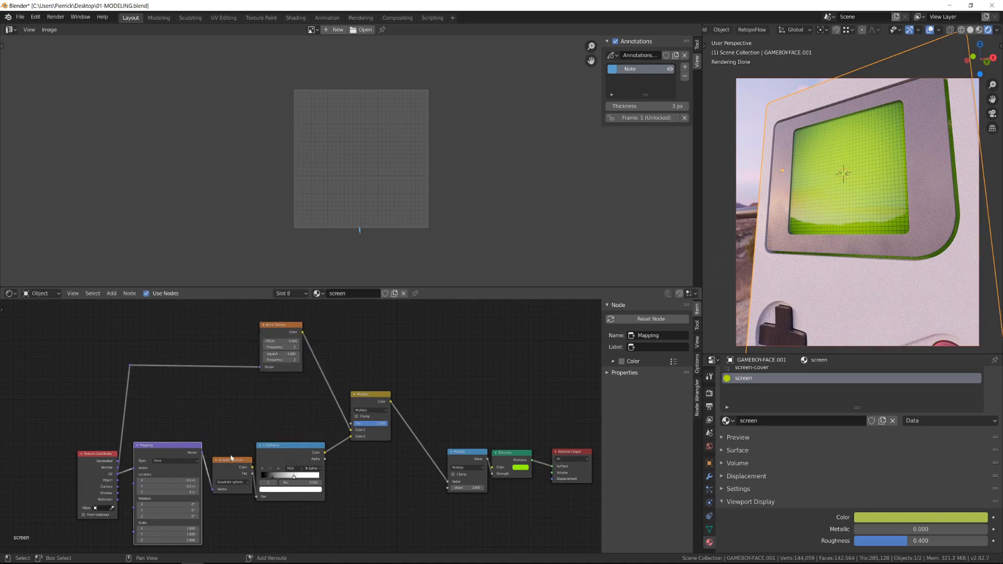
{"action": "left_click", "coordinate": [230, 460], "text": "shift"}
{"action": "key", "text": "ctrl+h"}
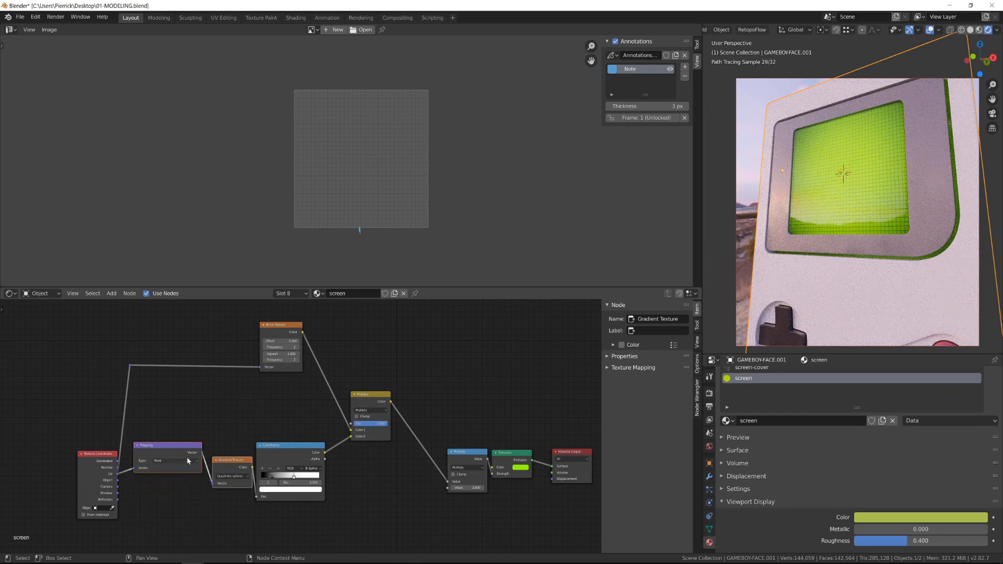
- Align the Mapping, ColorRamp and Mix nodes in one row and lower the Brick Texture and its Reroute point just above them
{"action": "left_click_drag", "start_coordinate": [187, 456], "coordinate": [192, 468]}
{"action": "left_click_drag", "start_coordinate": [281, 456], "coordinate": [280, 465]}
{"action": "left_click_drag", "start_coordinate": [364, 401], "coordinate": [352, 464]}
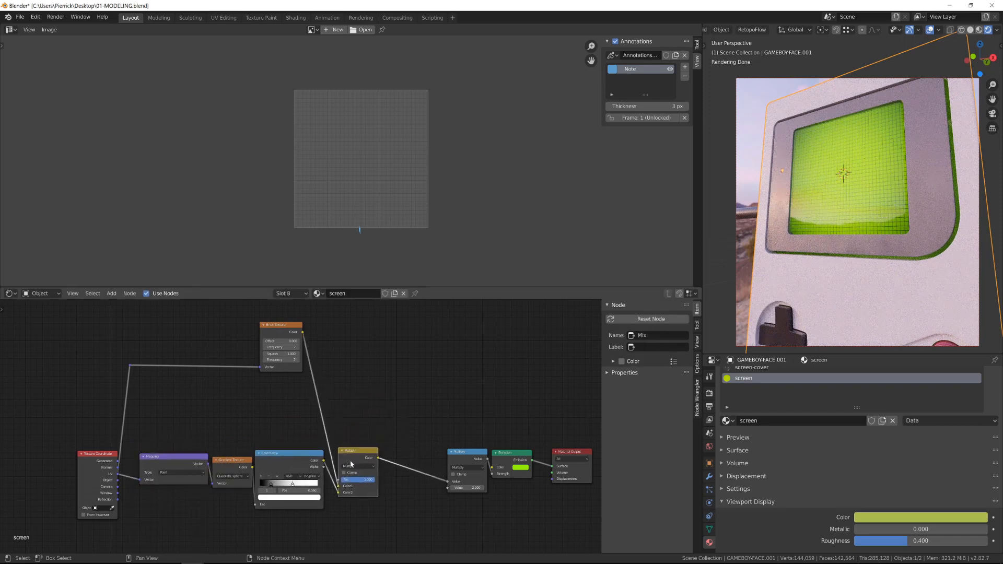
{"action": "left_click_drag", "start_coordinate": [119, 322], "coordinate": [305, 387]}
{"action": "key", "text": "g"}
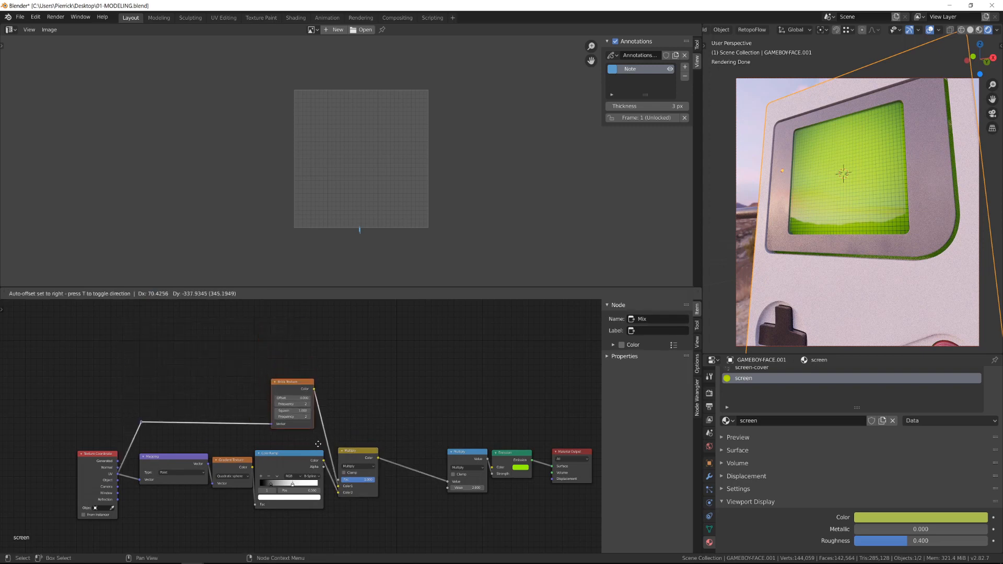
{"action": "left_click", "coordinate": [324, 456]}
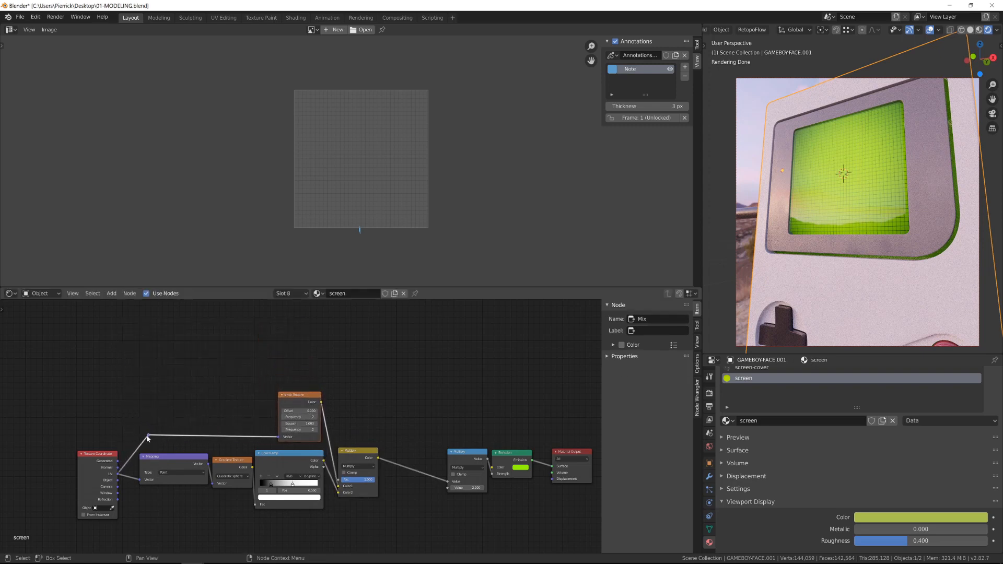
{"action": "left_click_drag", "start_coordinate": [149, 437], "coordinate": [139, 440]}
- Move the Math, Emission and Material Output nodes farther from the Mix node to leave a gap between them
{"action": "middle_click_drag", "start_coordinate": [397, 443], "coordinate": [259, 408]}
{"action": "left_click_drag", "start_coordinate": [288, 389], "coordinate": [397, 472]}
{"action": "key", "text": "g"}
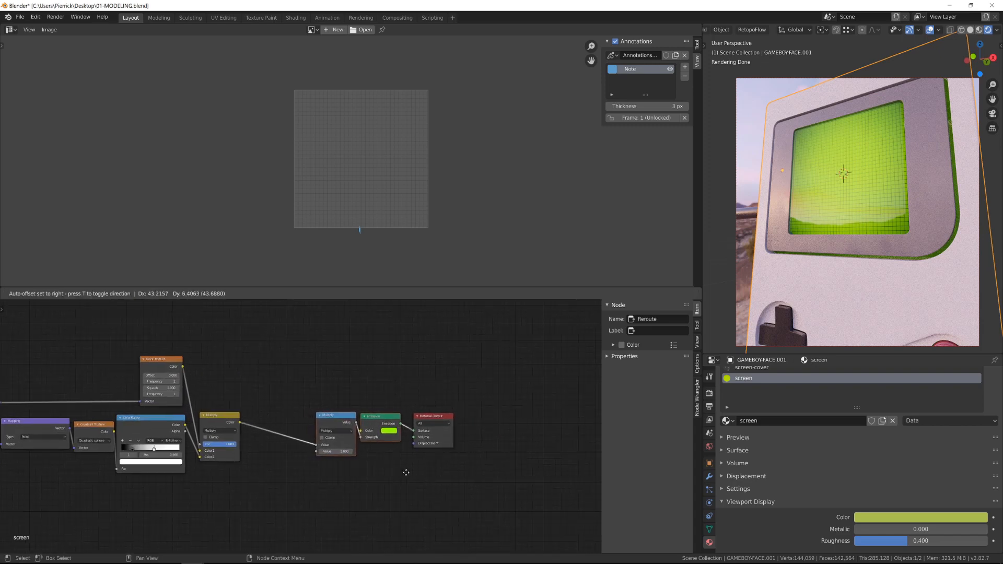
{"action": "left_click", "coordinate": [394, 461]}
{"action": "key", "text": "g"}
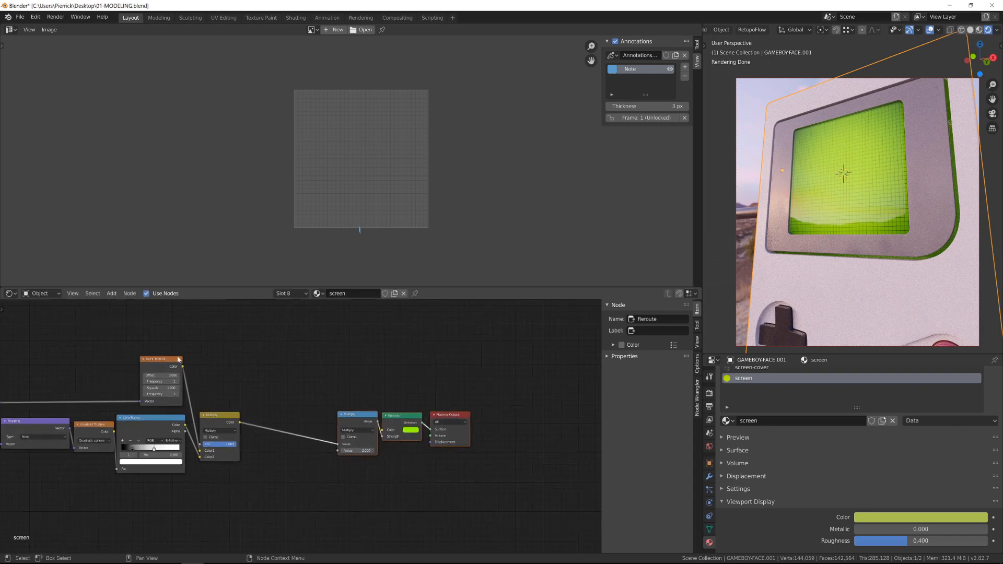
- Add an Image Texture node above the Mix node, beside the Brick Texture
{"action": "key", "text": "shift+a"}
{"action": "mouse_move", "coordinate": [238, 331]}
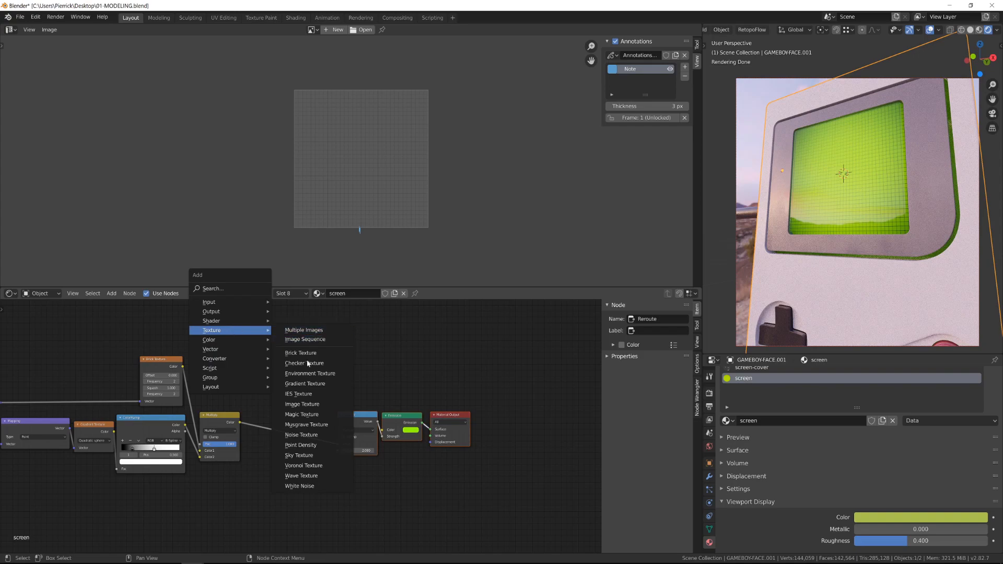
{"action": "left_click", "coordinate": [302, 404]}
{"action": "left_click", "coordinate": [262, 345]}
- Load face.png from the TUTO-RECORD\GAMEBOY\FILES folder into the Image Texture node
{"action": "left_click", "coordinate": [273, 362]}
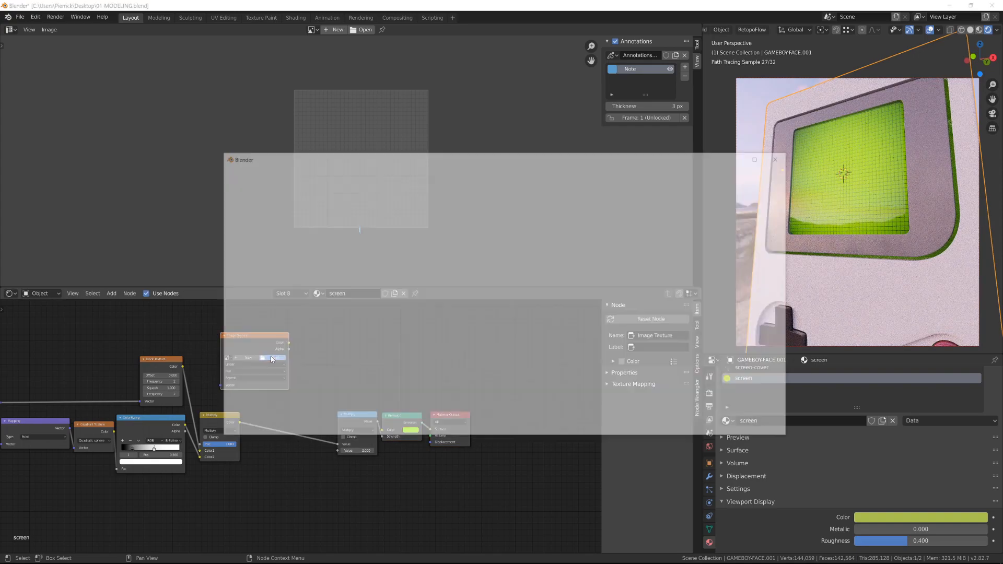
{"action": "left_click", "coordinate": [265, 243]}
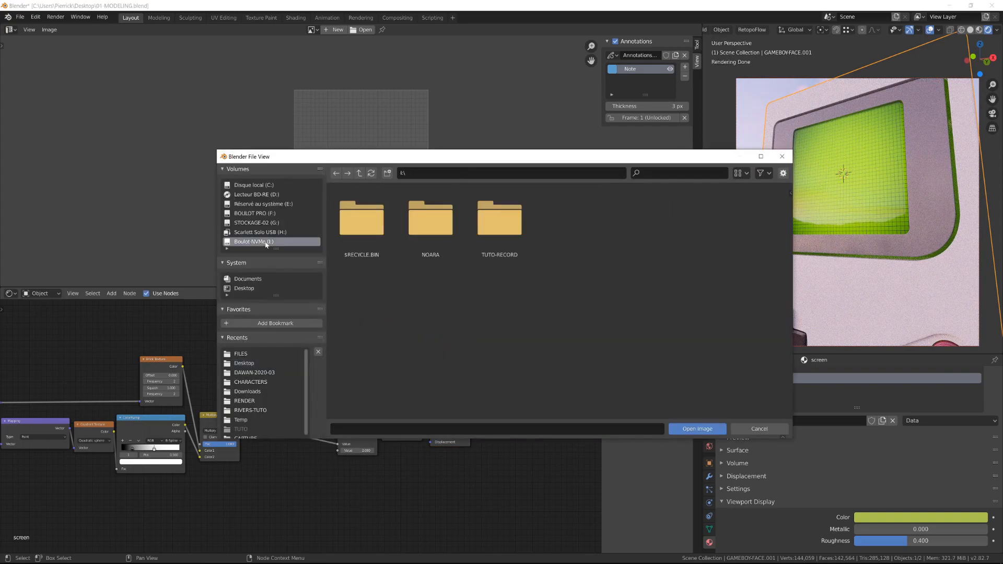
{"action": "double_click", "coordinate": [479, 227]}
{"action": "double_click", "coordinate": [371, 214]}
{"action": "double_click", "coordinate": [424, 229]}
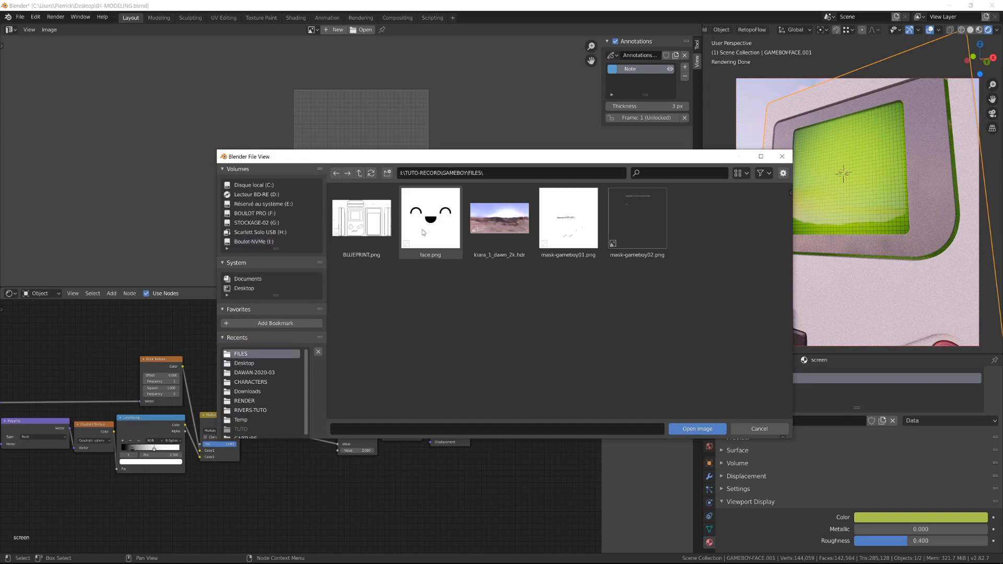
{"action": "double_click", "coordinate": [430, 224]}
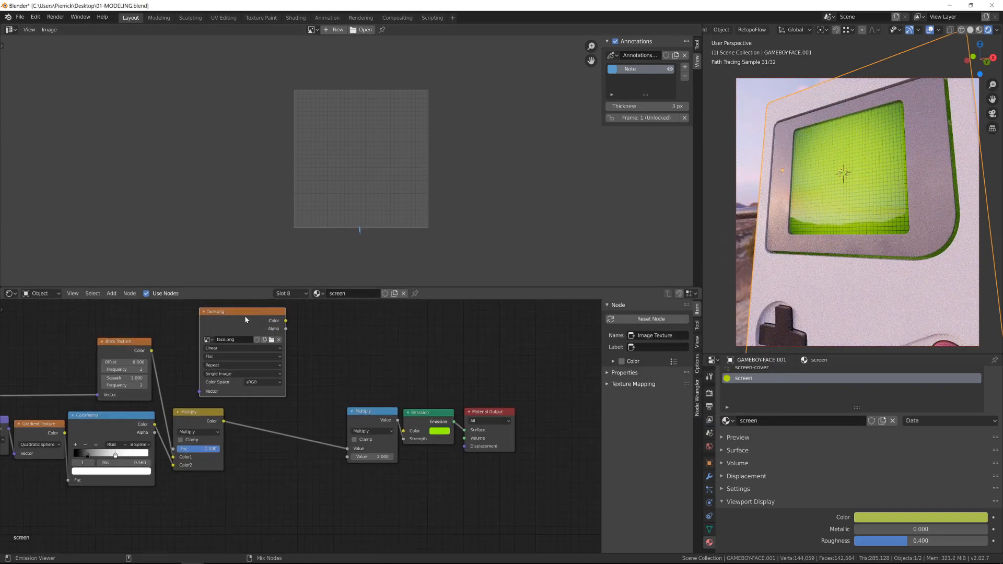
- Preview the face.png texture on the screen through a Viewer node and select the Reroute point on the UV link
{"action": "left_click", "coordinate": [247, 319], "text": "ctrl+shift"}
{"action": "middle_click_drag", "start_coordinate": [183, 319], "coordinate": [320, 290]}
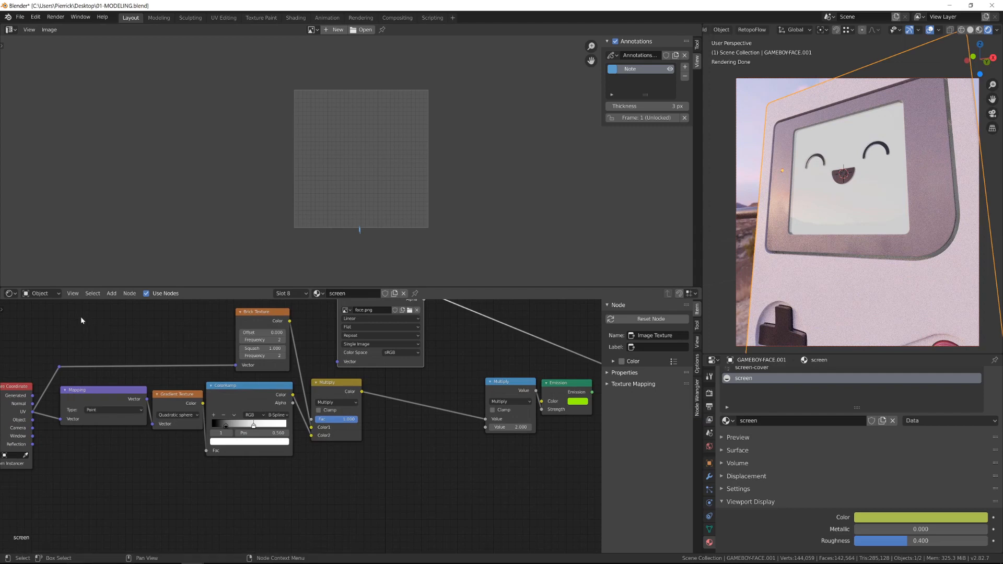
{"action": "left_click", "coordinate": [61, 367]}
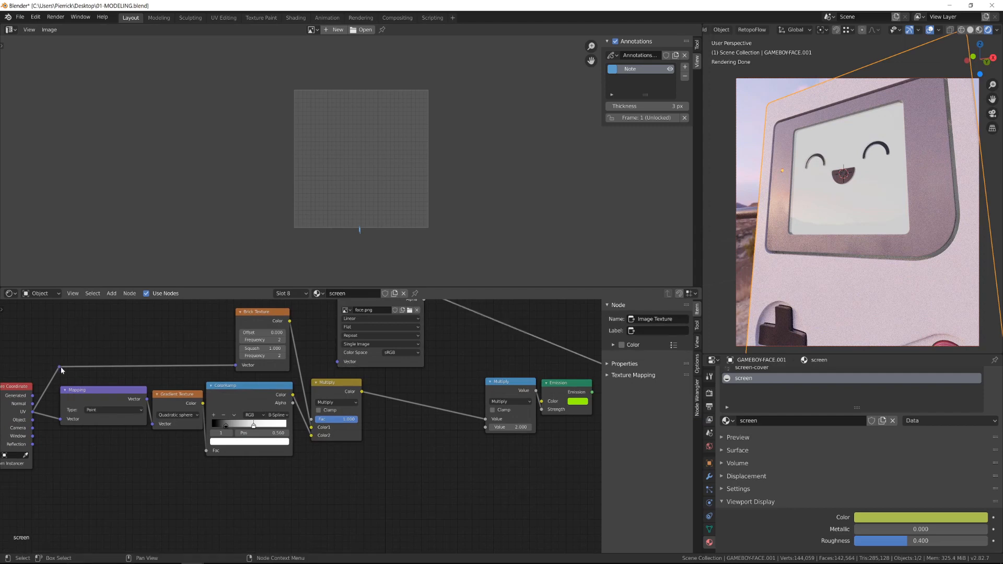
- Duplicate the Multiply Mix node, insert the copy before the Math node, and connect the face.png Color output to its Color2 input
{"action": "left_click", "coordinate": [341, 365]}
{"action": "middle_click_drag", "start_coordinate": [431, 359], "coordinate": [354, 427]}
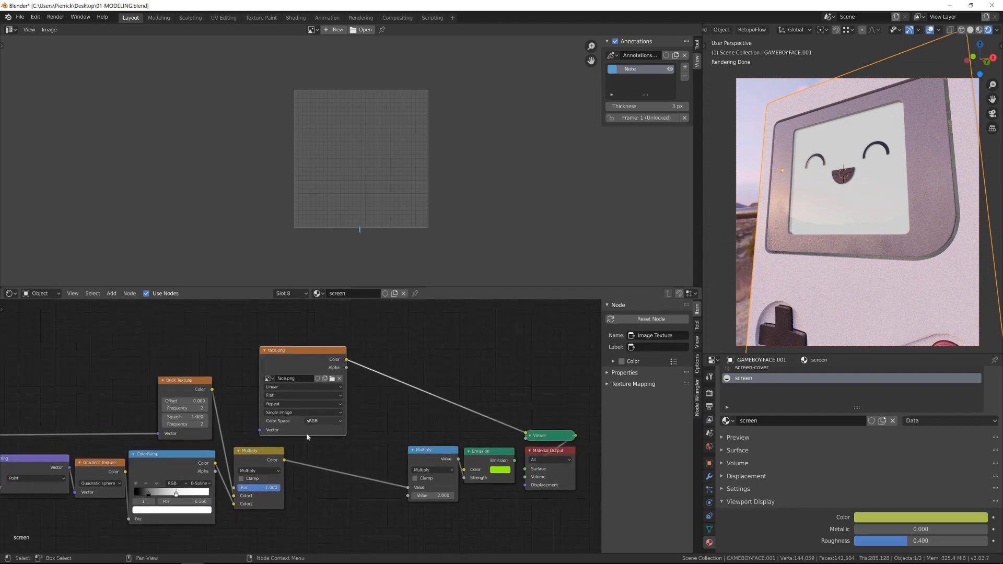
{"action": "left_click", "coordinate": [264, 459]}
{"action": "key", "text": "shift+d"}
{"action": "left_click", "coordinate": [358, 447]}
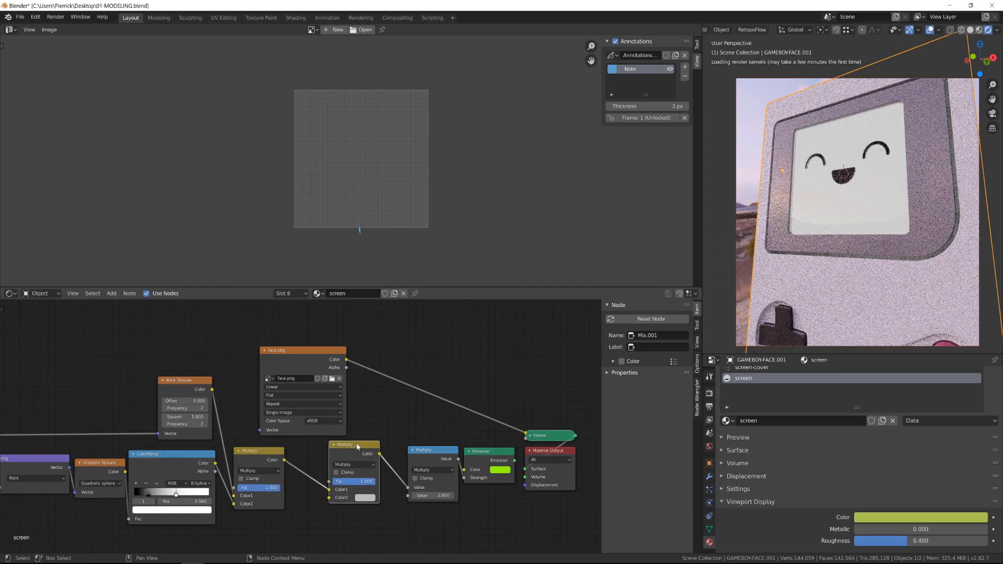
{"action": "left_click", "coordinate": [347, 364]}
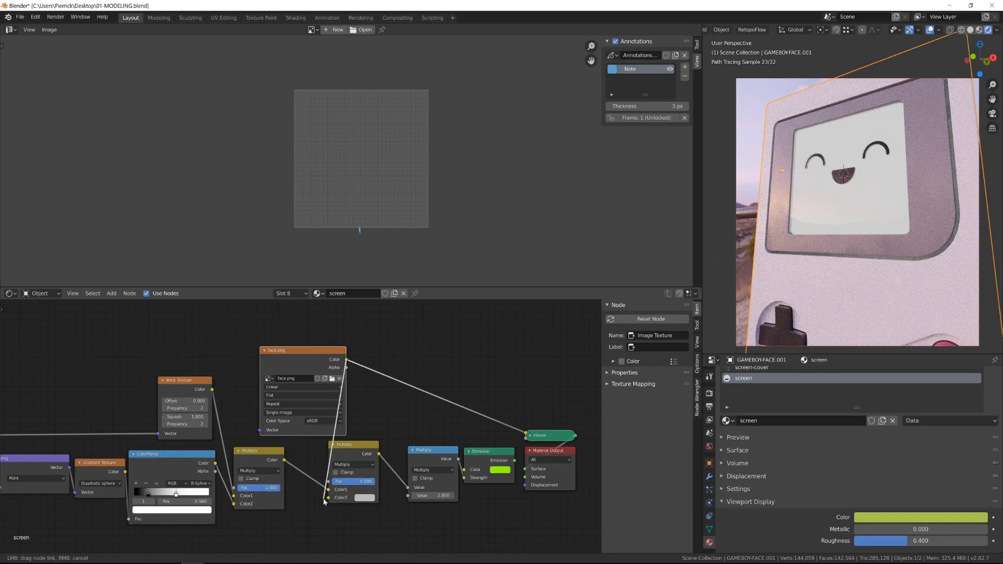
{"action": "left_click_drag", "start_coordinate": [326, 487], "coordinate": [328, 494]}
- Move the face.png node closer to the Brick Texture node and preview the second Mix node's combined result on the screen
{"action": "left_click_drag", "start_coordinate": [309, 352], "coordinate": [277, 356]}
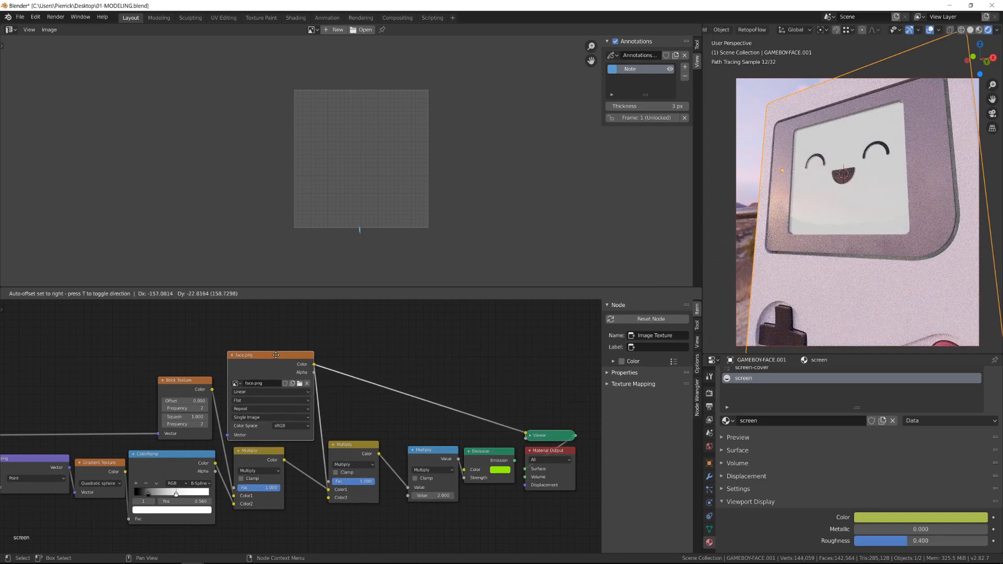
{"action": "left_click", "coordinate": [347, 448], "text": "ctrl+shift"}
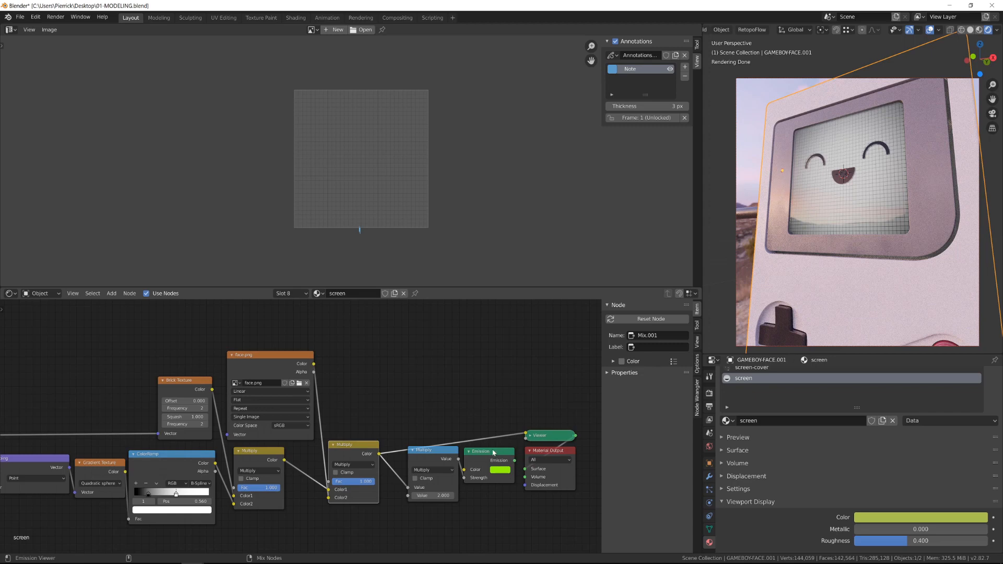
{"action": "middle_click_drag", "start_coordinate": [145, 363], "coordinate": [373, 341]}
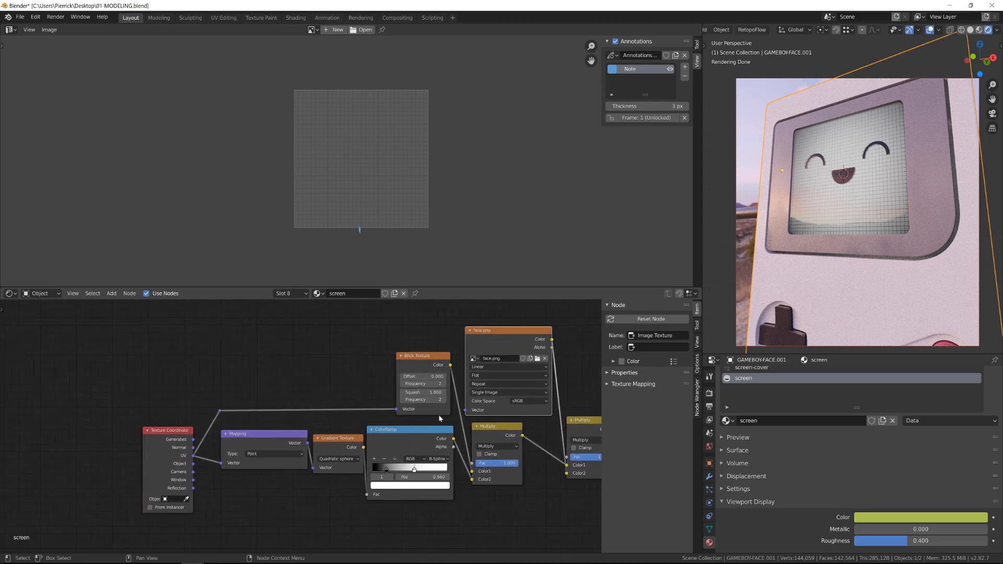
{"action": "middle_click_drag", "start_coordinate": [526, 419], "coordinate": [253, 415]}
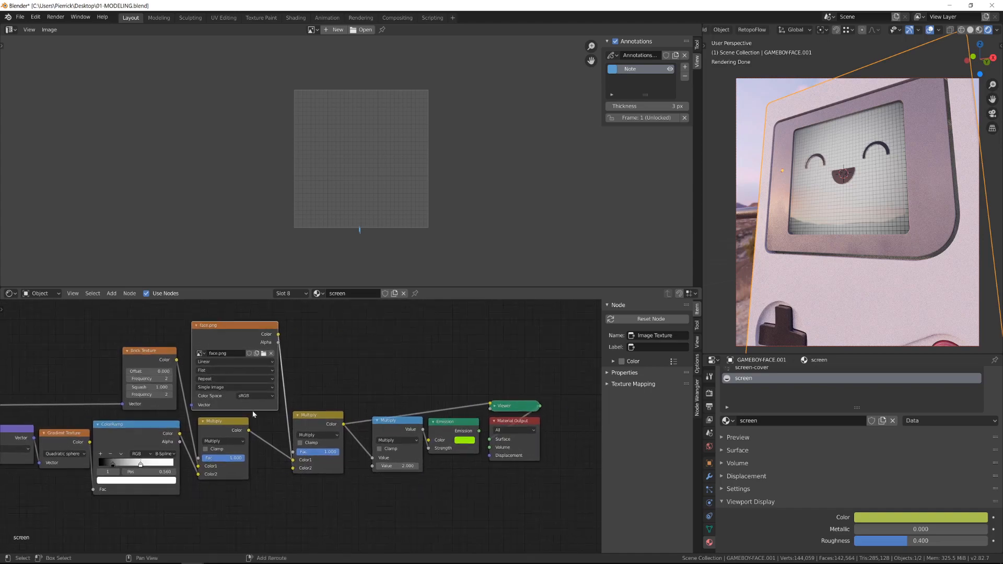
- Route the Emission shader back to the Material Output, adjust the spacing of the Math and Emission nodes, and check the whole Game Boy
{"action": "left_click", "coordinate": [466, 434], "text": "ctrl+shift"}
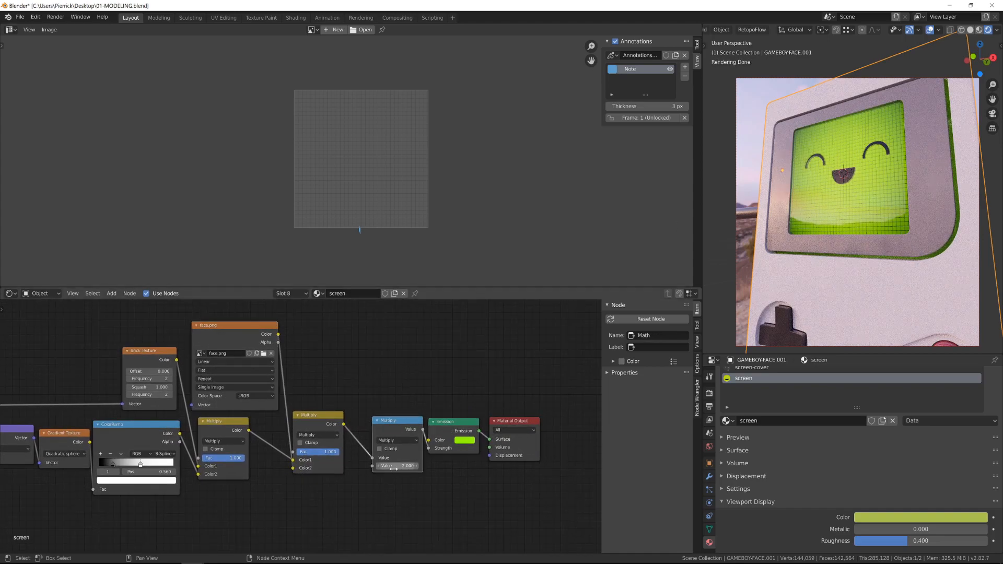
{"action": "left_click_drag", "start_coordinate": [399, 428], "coordinate": [436, 424]}
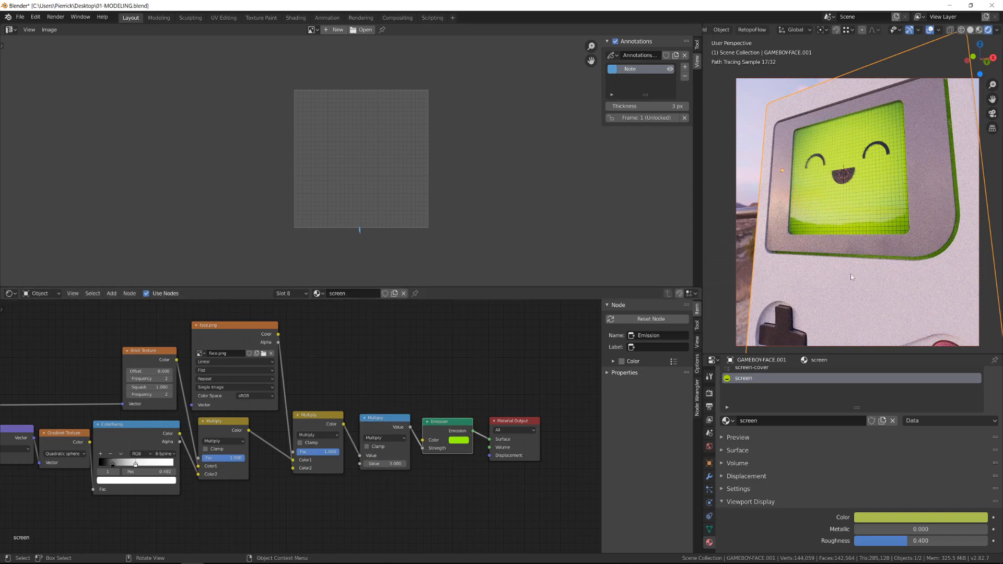
{"action": "scroll", "coordinate": [869, 148], "scroll_direction": "down", "scroll_amount": 7}
{"action": "scroll", "coordinate": [870, 147], "scroll_direction": "up", "scroll_amount": 3}
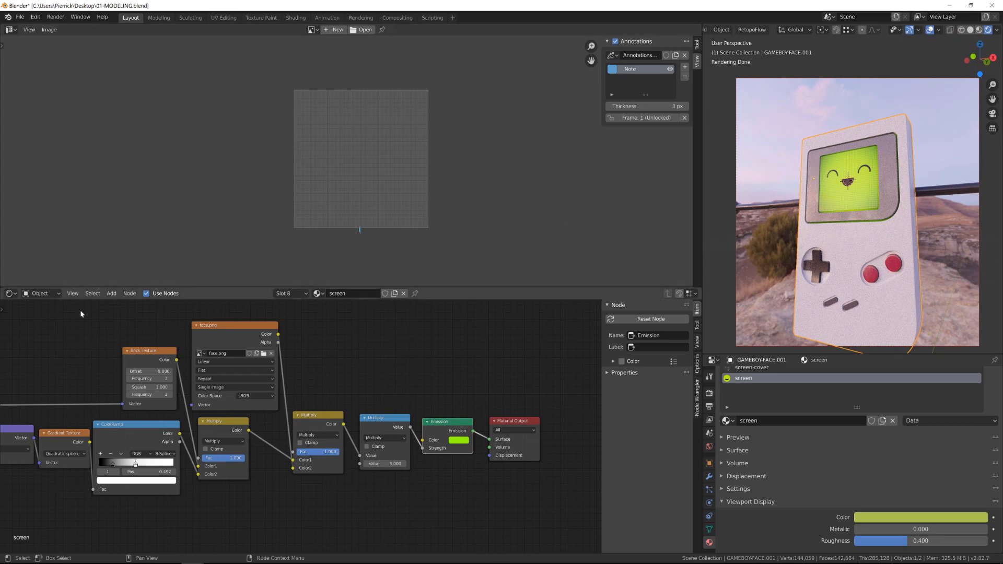
- Open the list of editor types for the empty image editor area
{"action": "left_click", "coordinate": [9, 30]}
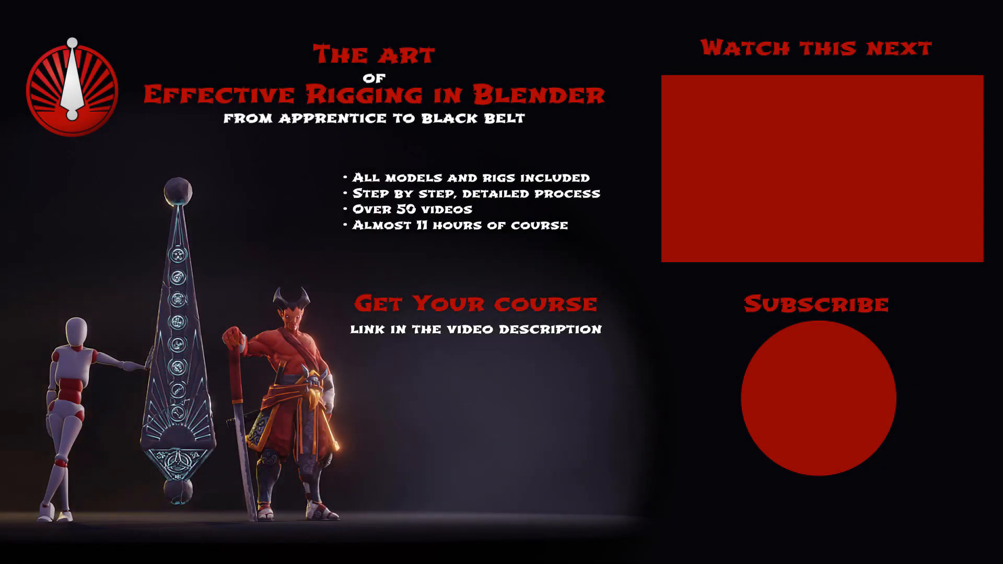